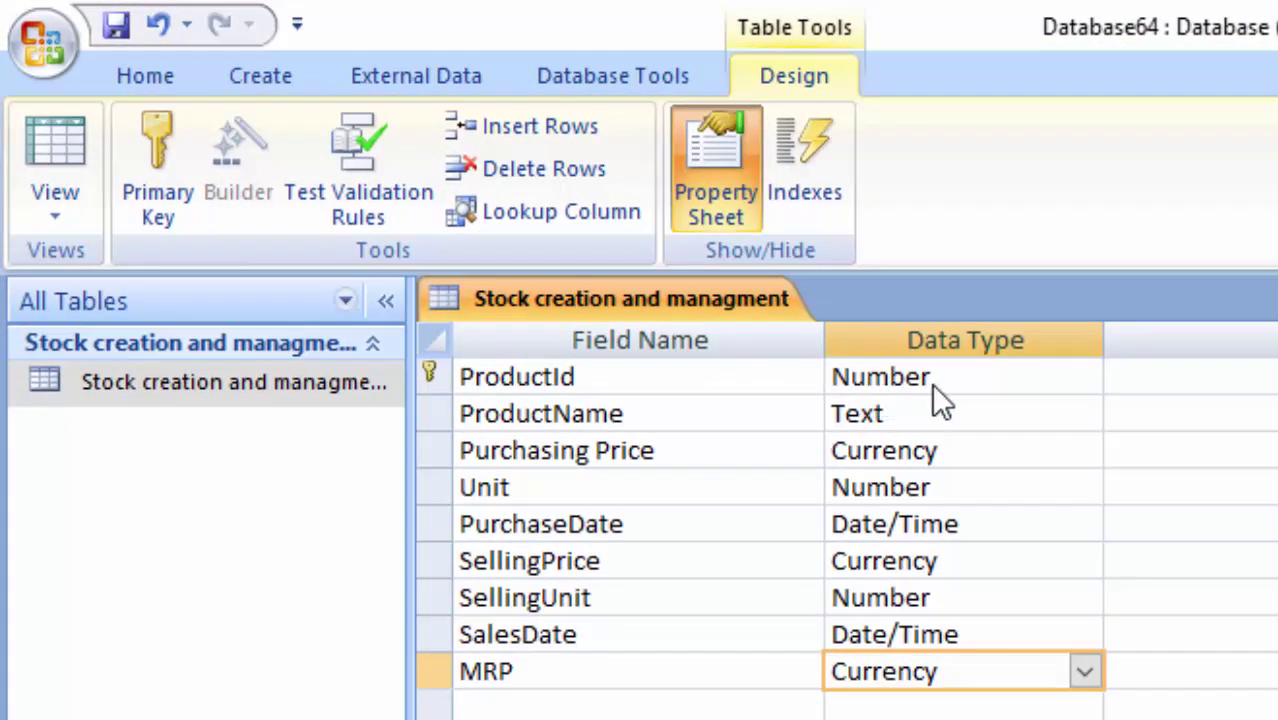
Keep ProductId as a Number field, then set the Purchasing Price and ProductName data types
left_click(1014, 369)
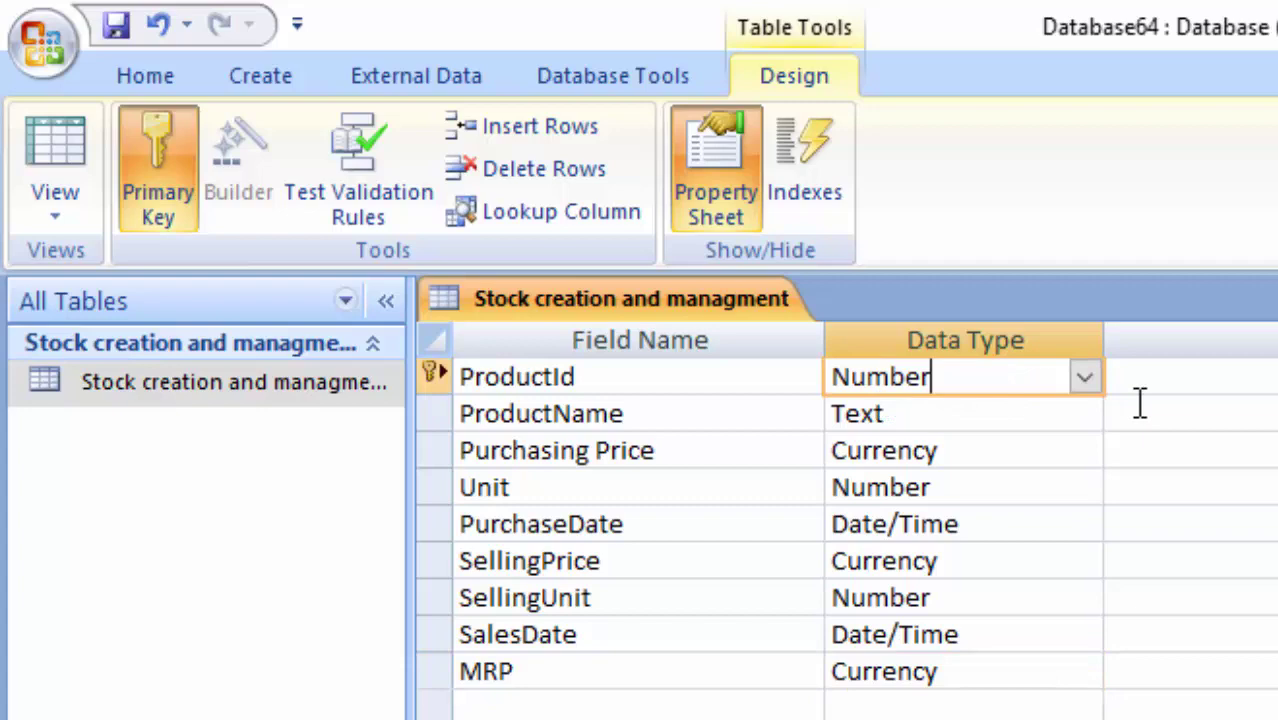
left_click(1084, 377)
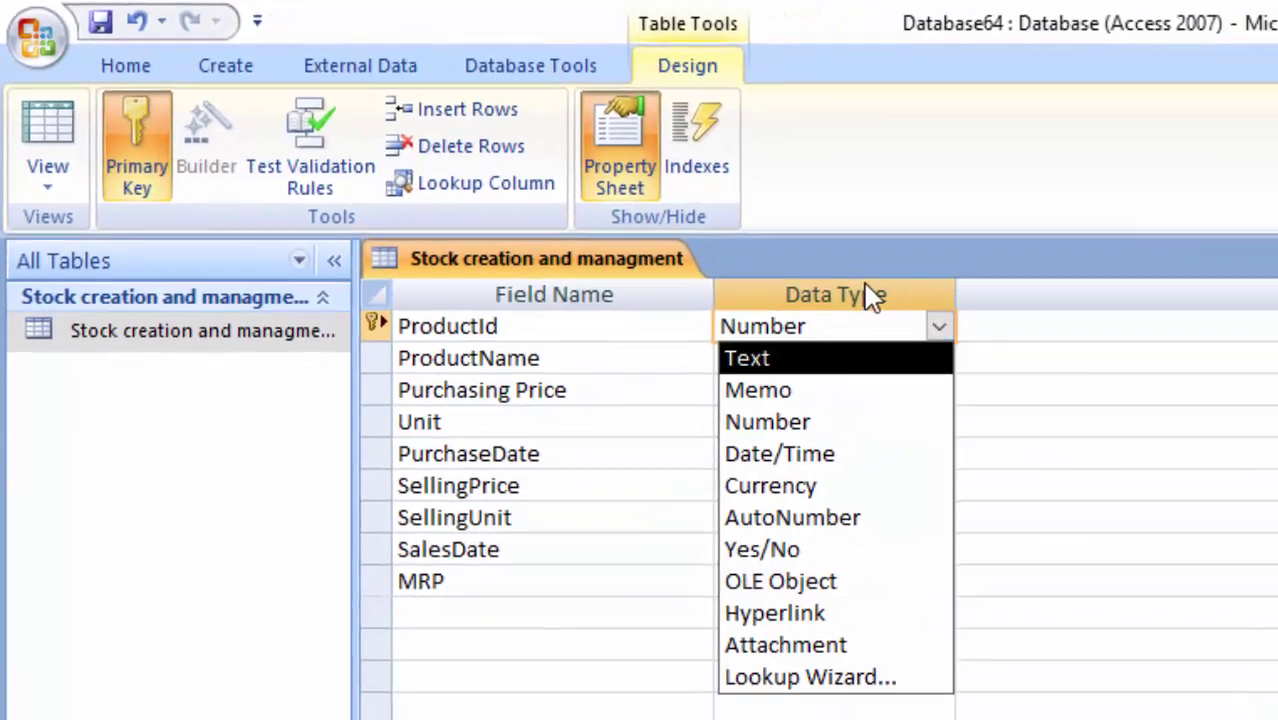
key("Escape")
left_click(1059, 385)
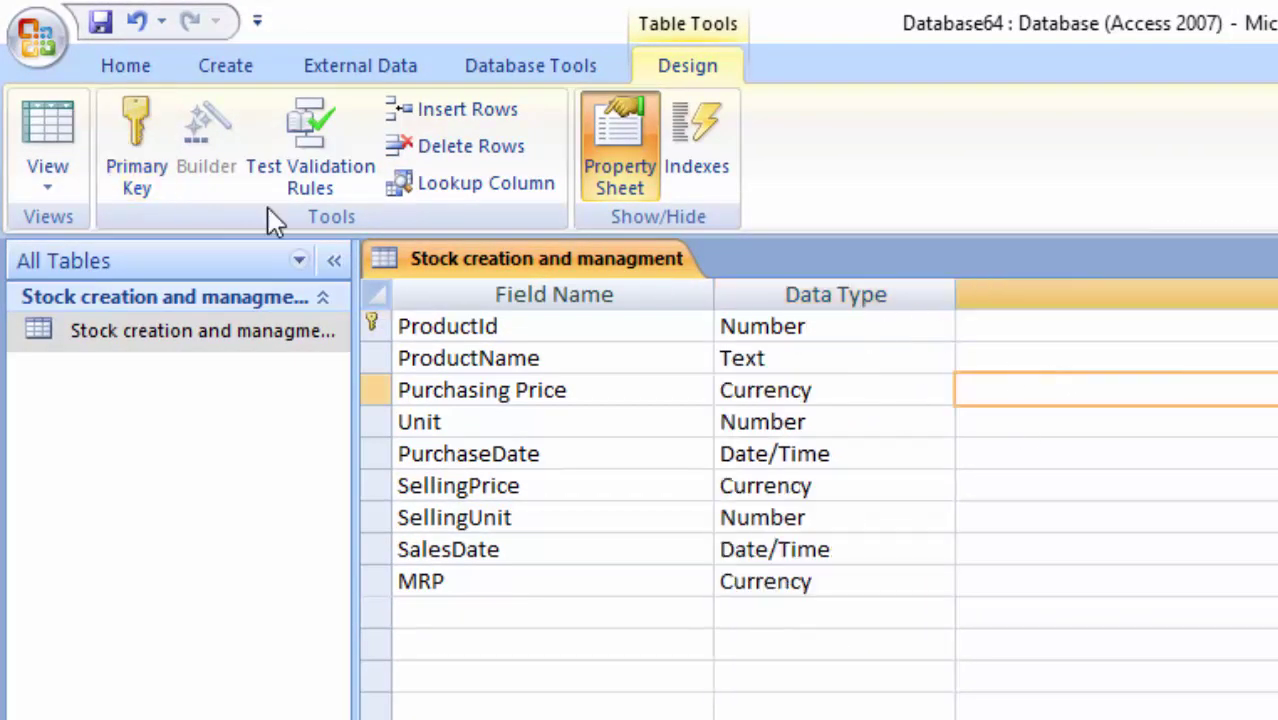
left_click(787, 361)
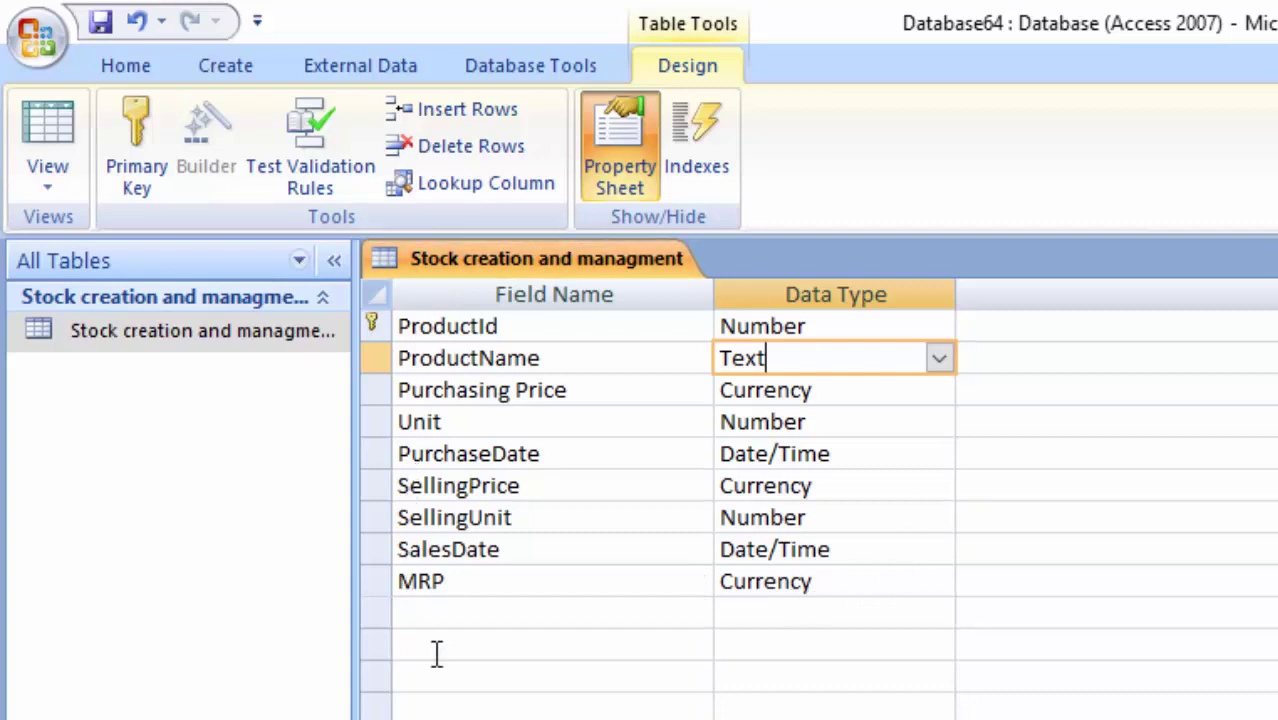
Save the stock table and build a Multiple Items form from it showing the Keyboard record
left_click(48, 125)
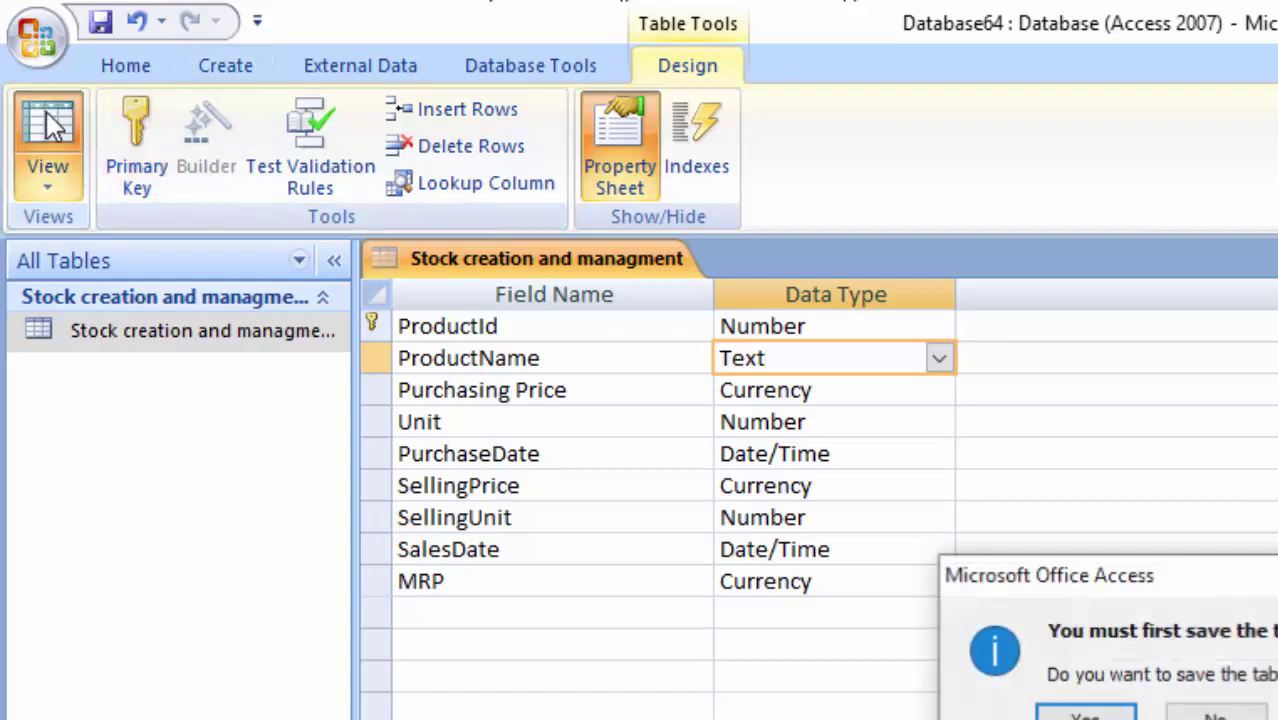
left_click(1085, 712)
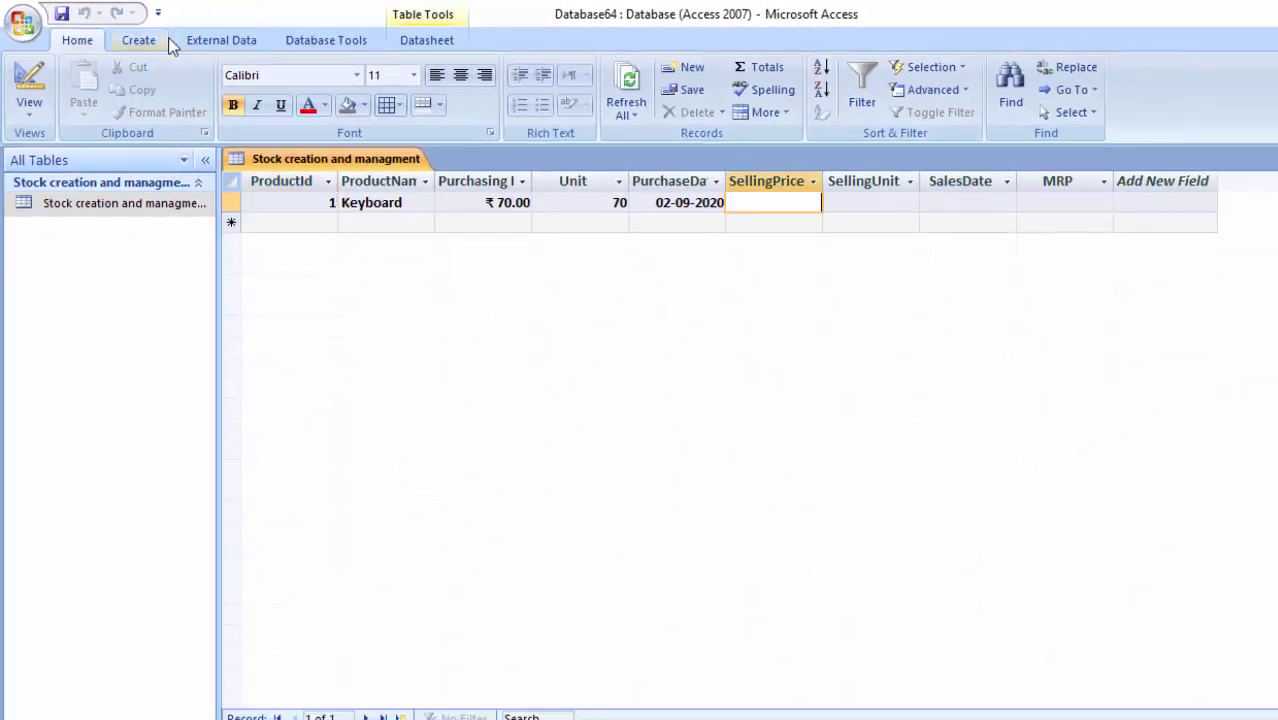
left_click(160, 39)
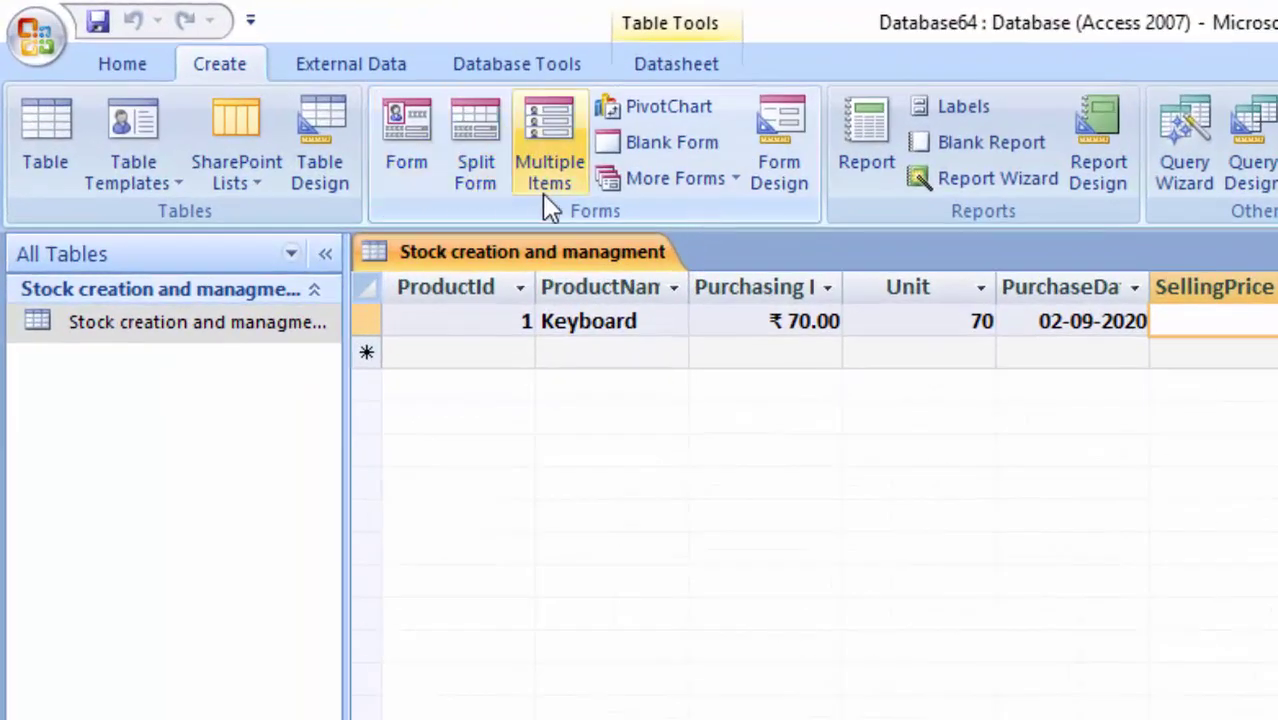
left_click(547, 174)
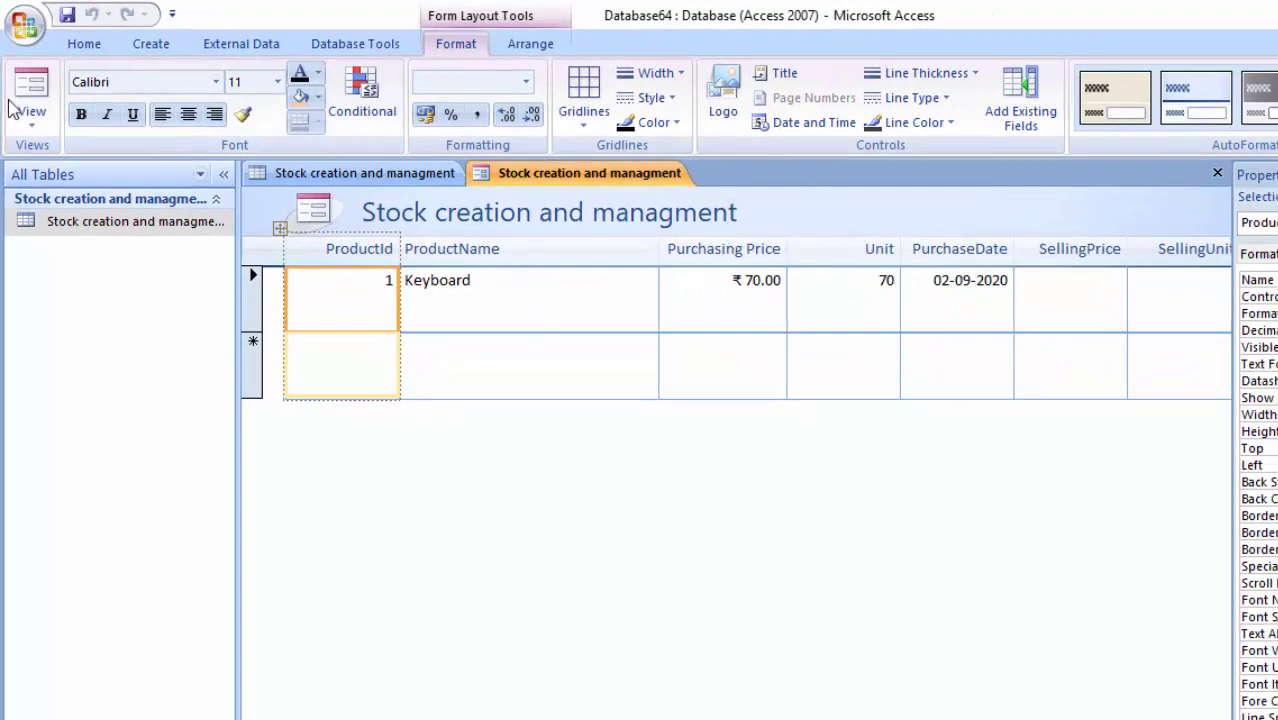
Switch the form to Design View, selecting and then clearing the grouped control layout
left_click(30, 118)
left_click(70, 260)
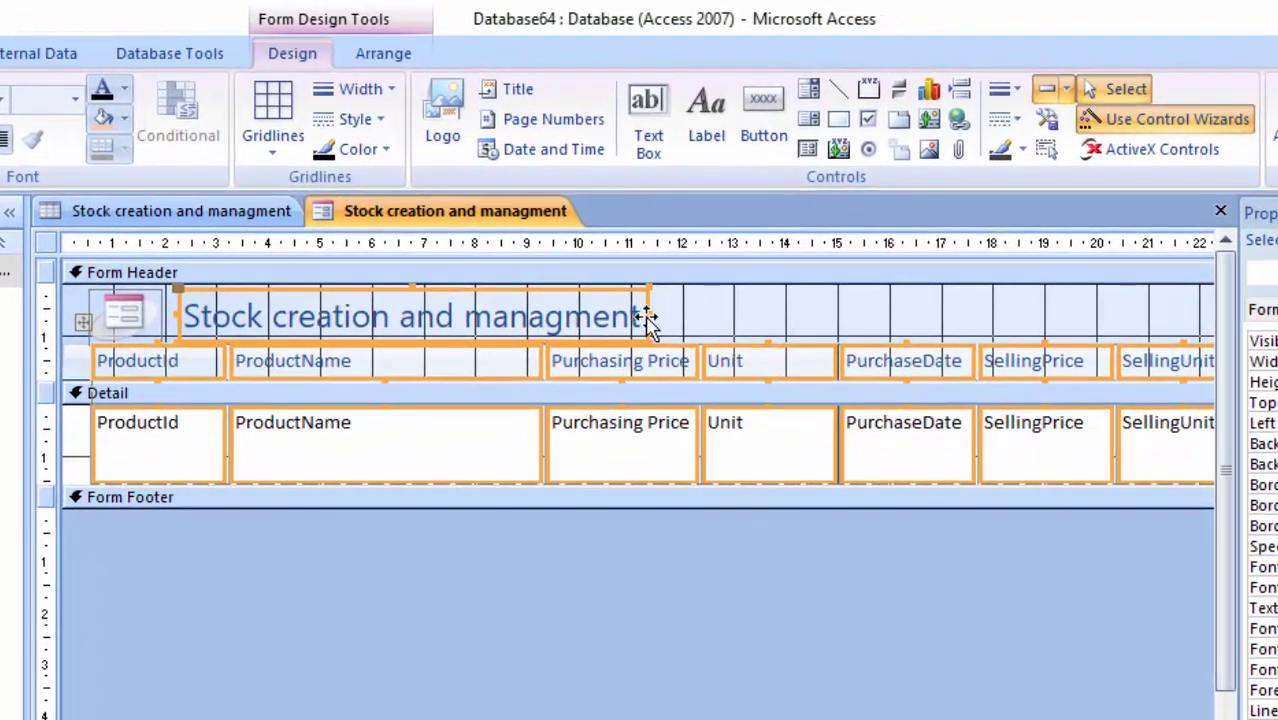
left_click(648, 317)
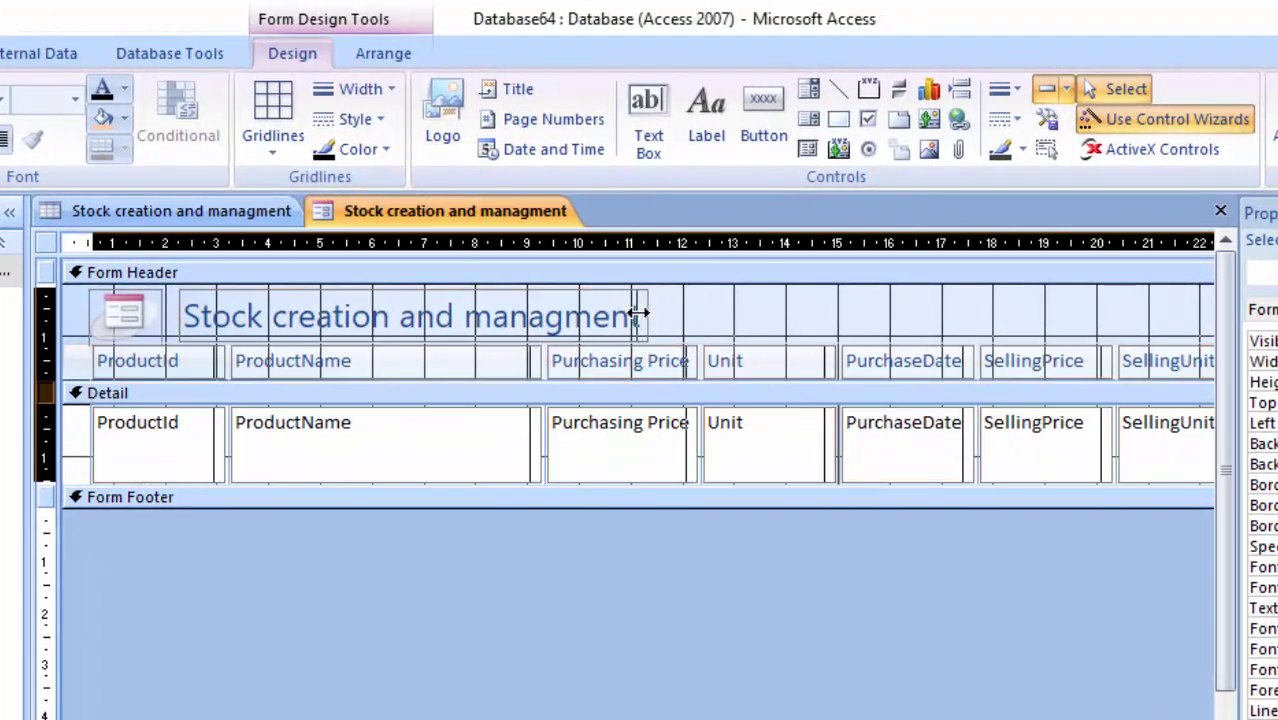
left_click(622, 374)
left_click(516, 573)
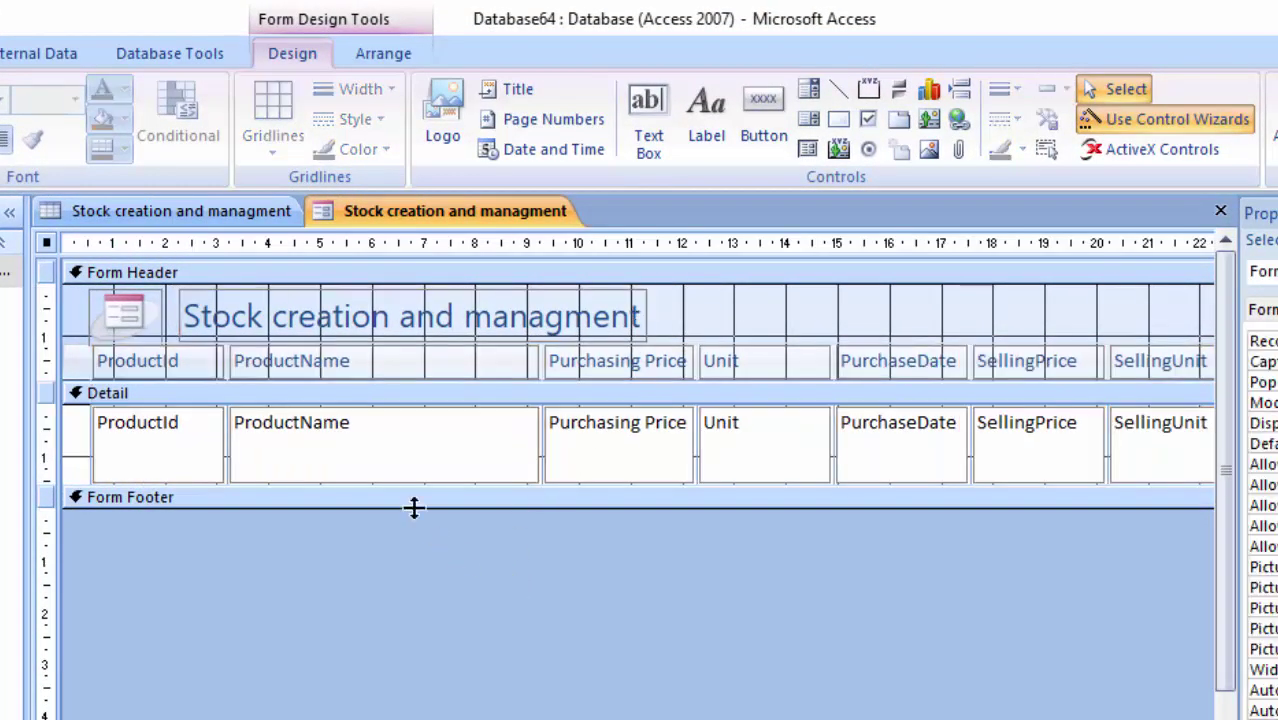
Make the Detail section taller and shorten the ProductName text box
left_click_drag(366, 497, 372, 582)
left_click(341, 483)
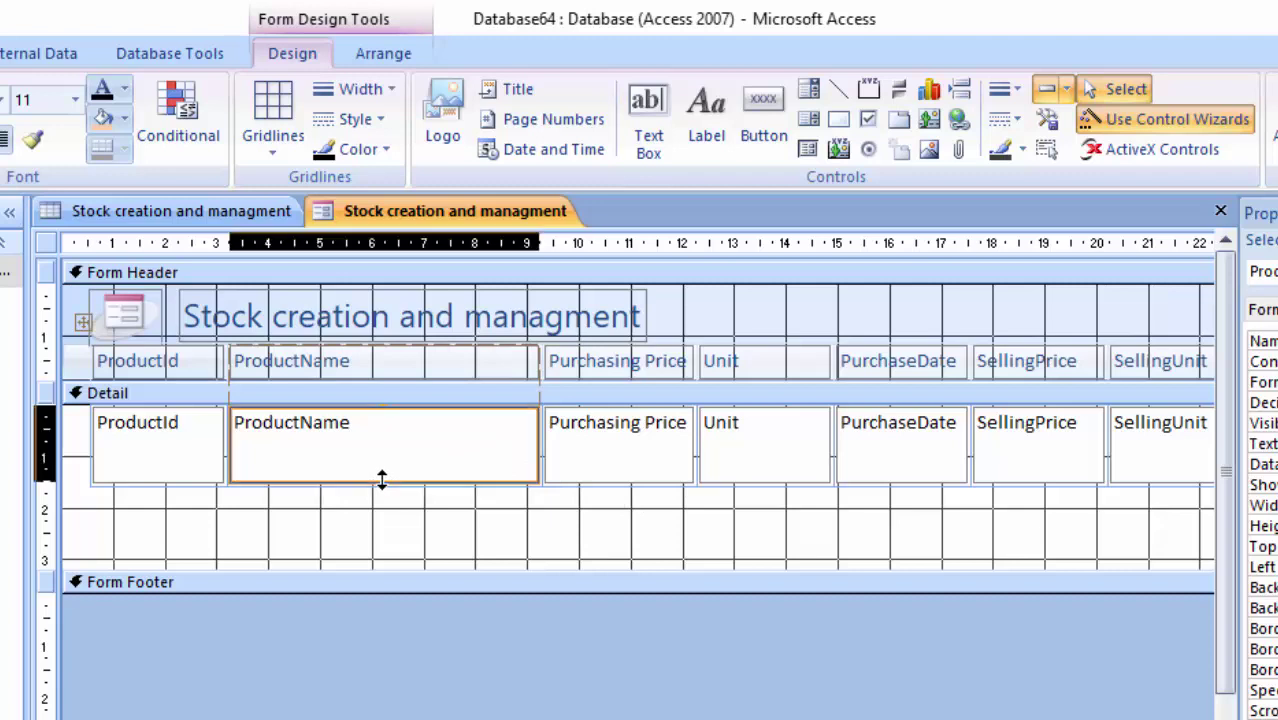
left_click_drag(366, 485, 394, 456)
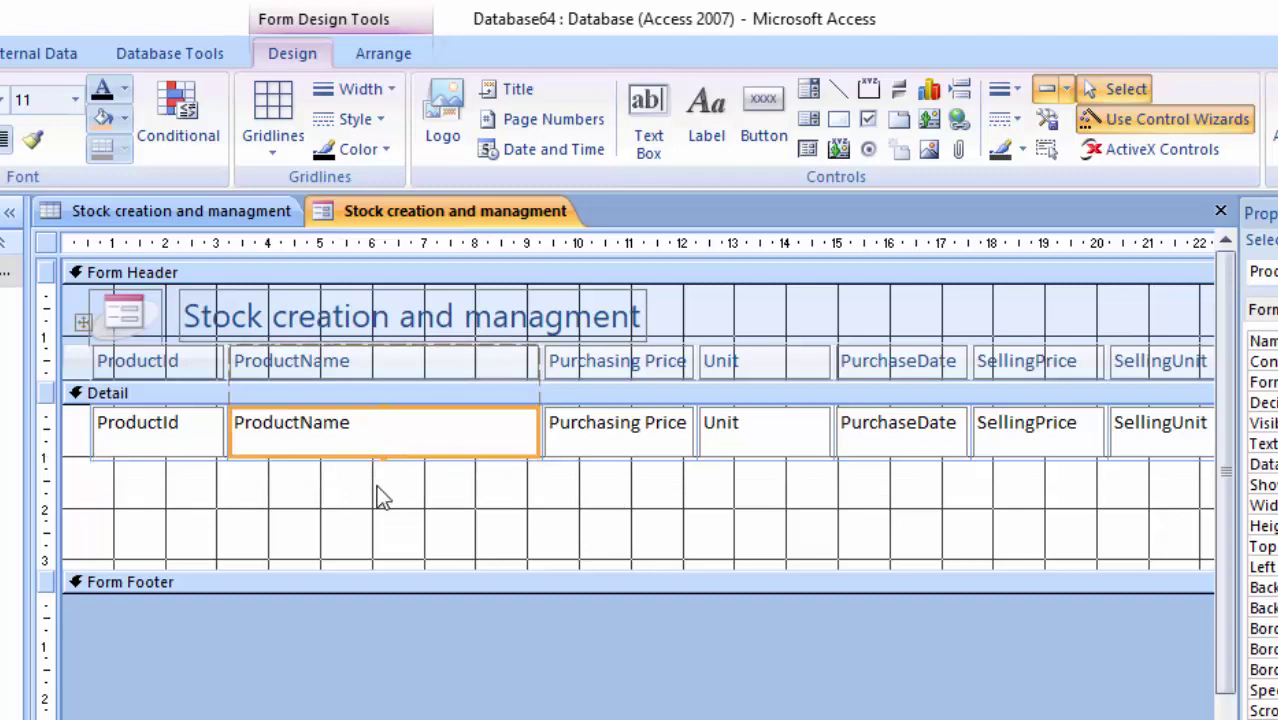
left_click(204, 369)
Fill the Form Header section with a light pink background
left_click(748, 322)
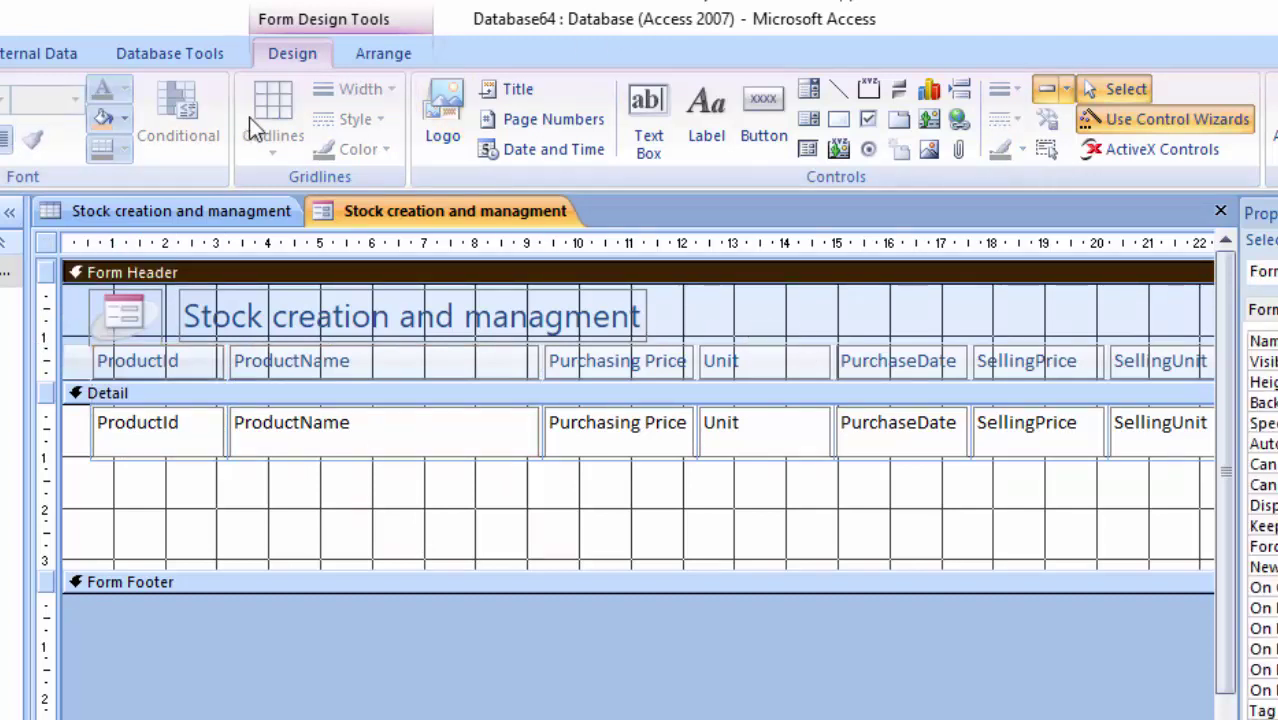
left_click(125, 120)
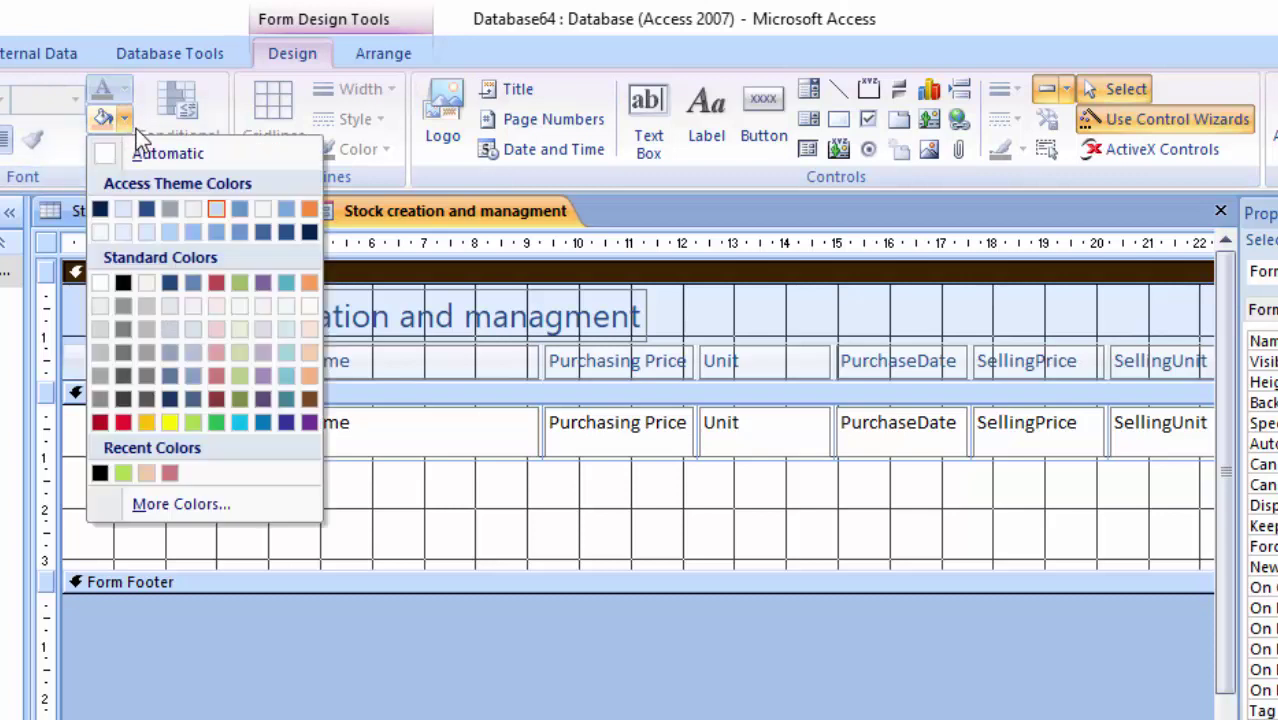
left_click(219, 347)
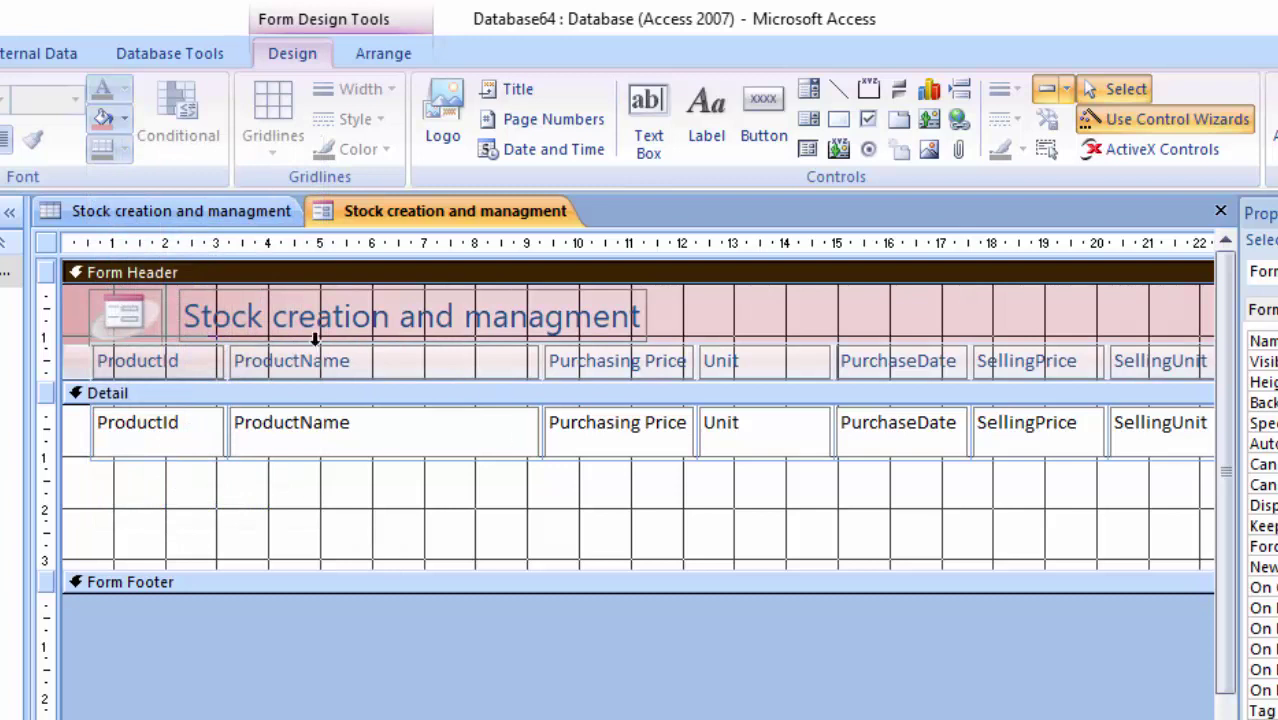
Make the form title text bold in a heavy black font
left_click(639, 316)
left_click(639, 316)
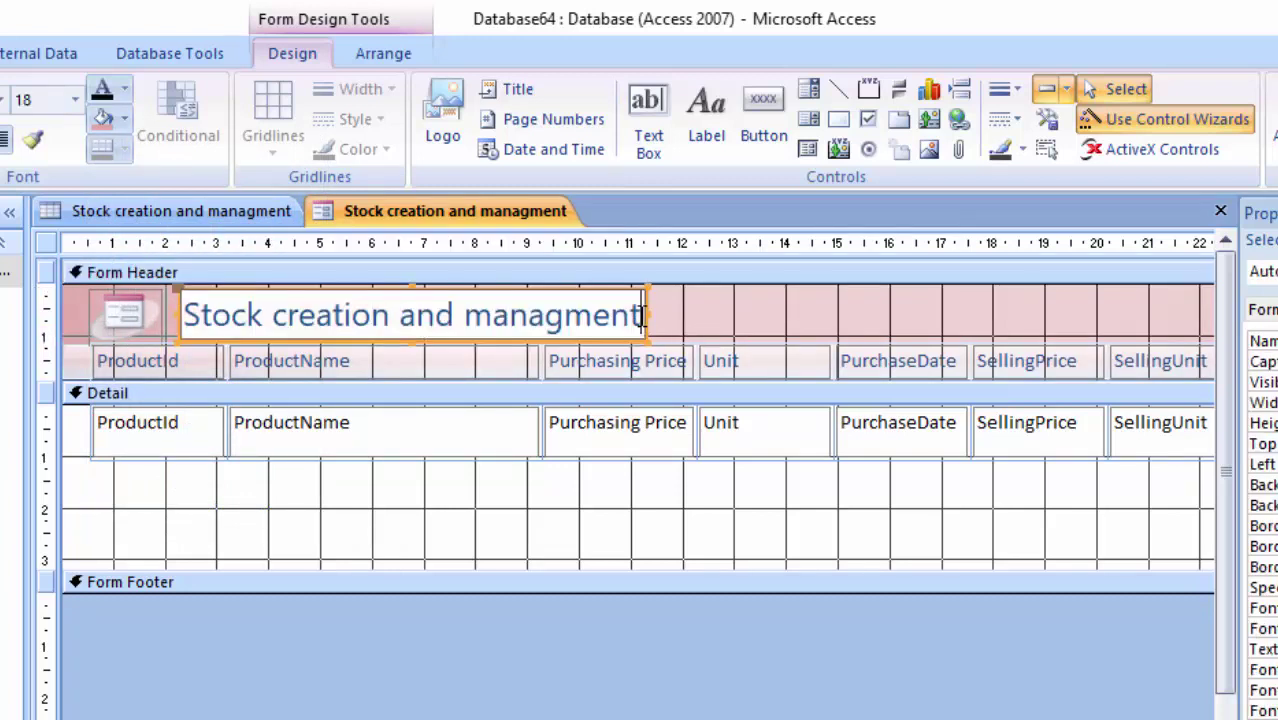
left_click_drag(639, 316, 95, 284)
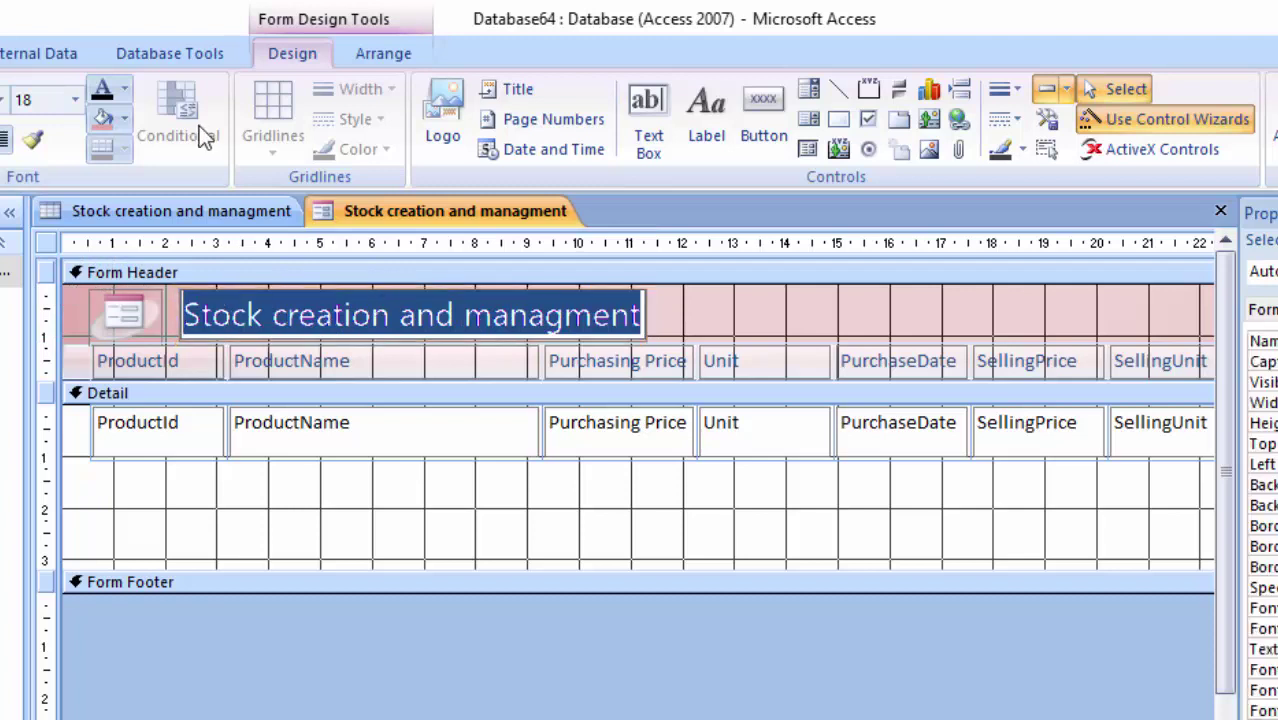
left_click(101, 91)
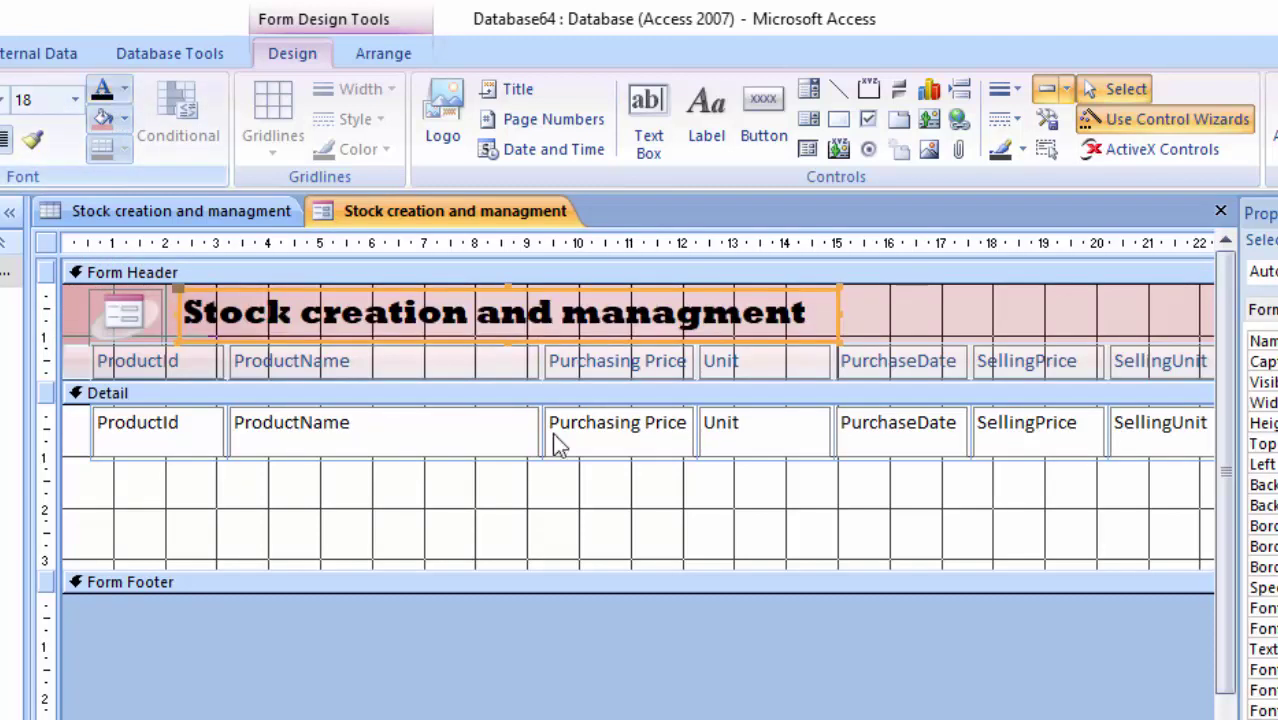
left_click(352, 496)
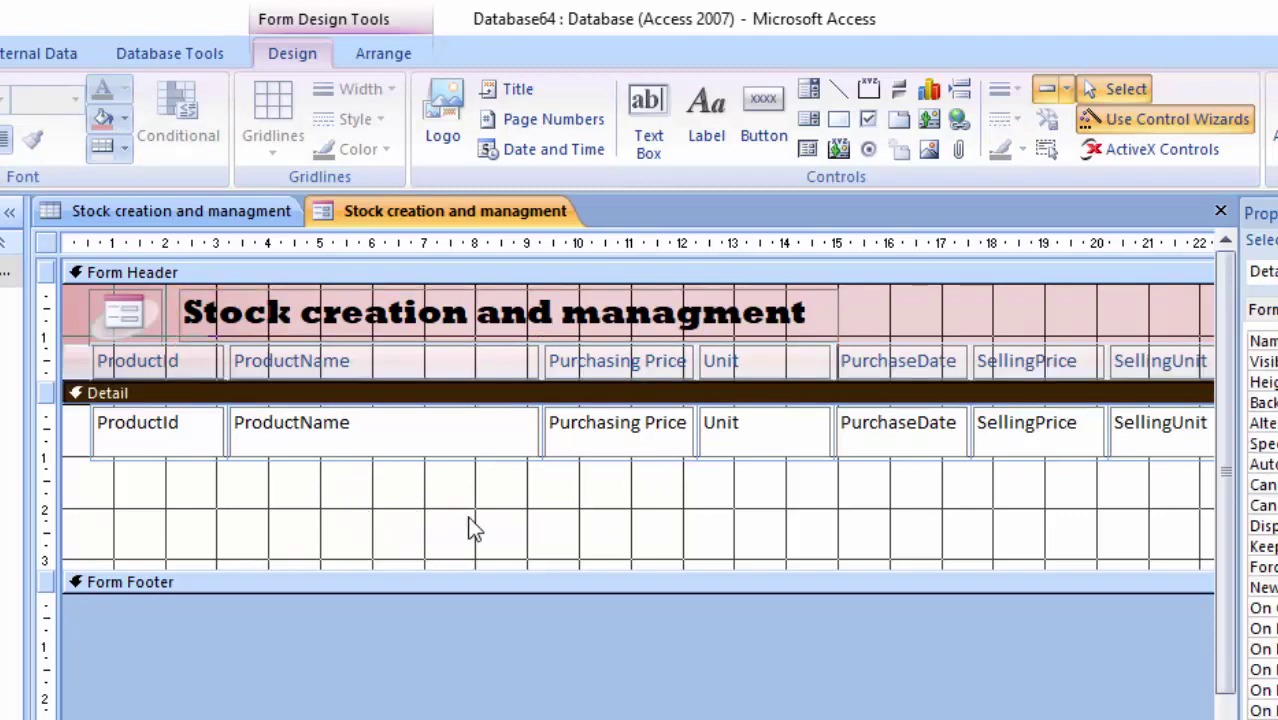
Drag the Detail section's bottom edge further down to add space below the fields
left_click(78, 353)
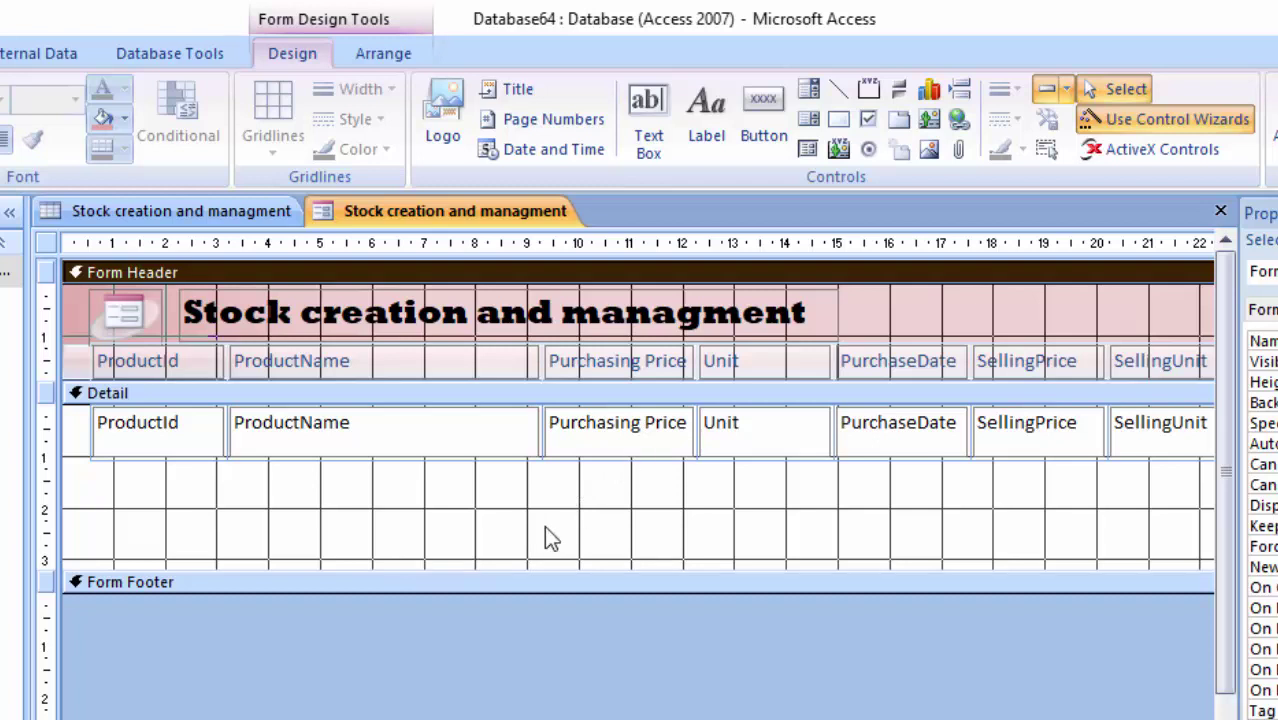
left_click(471, 567)
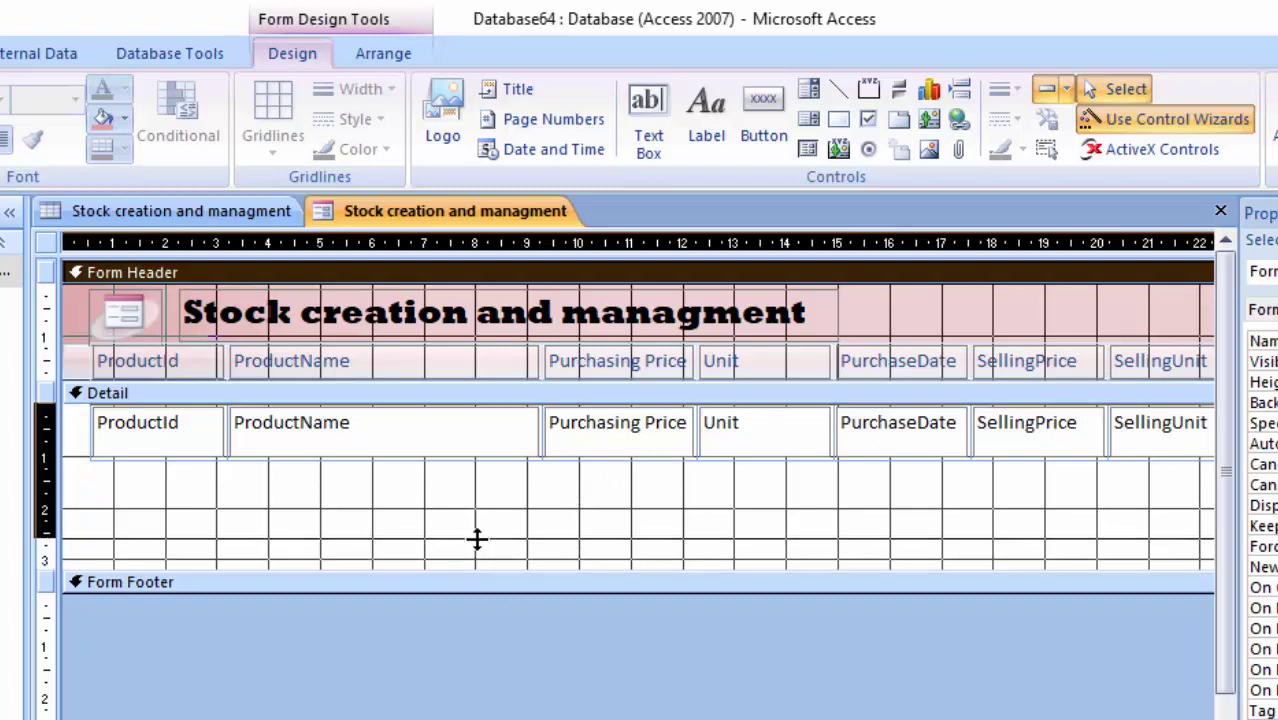
left_click_drag(486, 624, 491, 631)
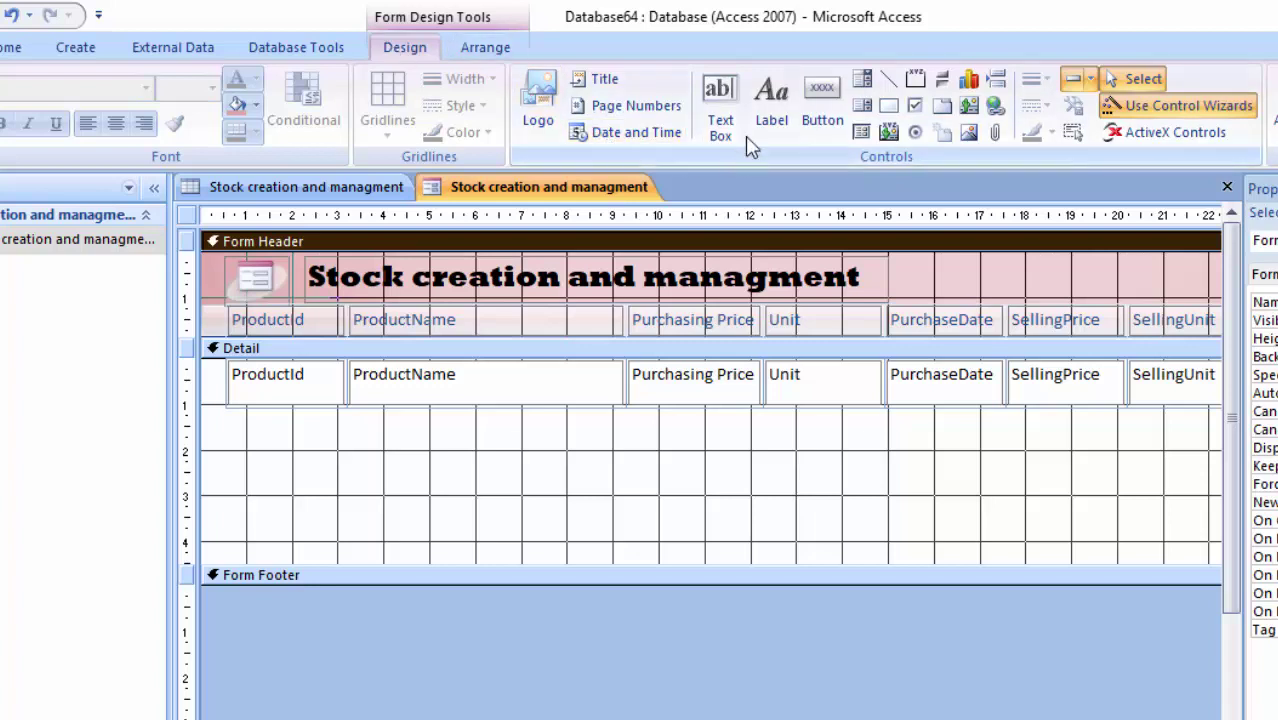
Draw an unbound text box in the Detail section and caption its label 'TotalPurchasing in RUpees'
left_click(720, 100)
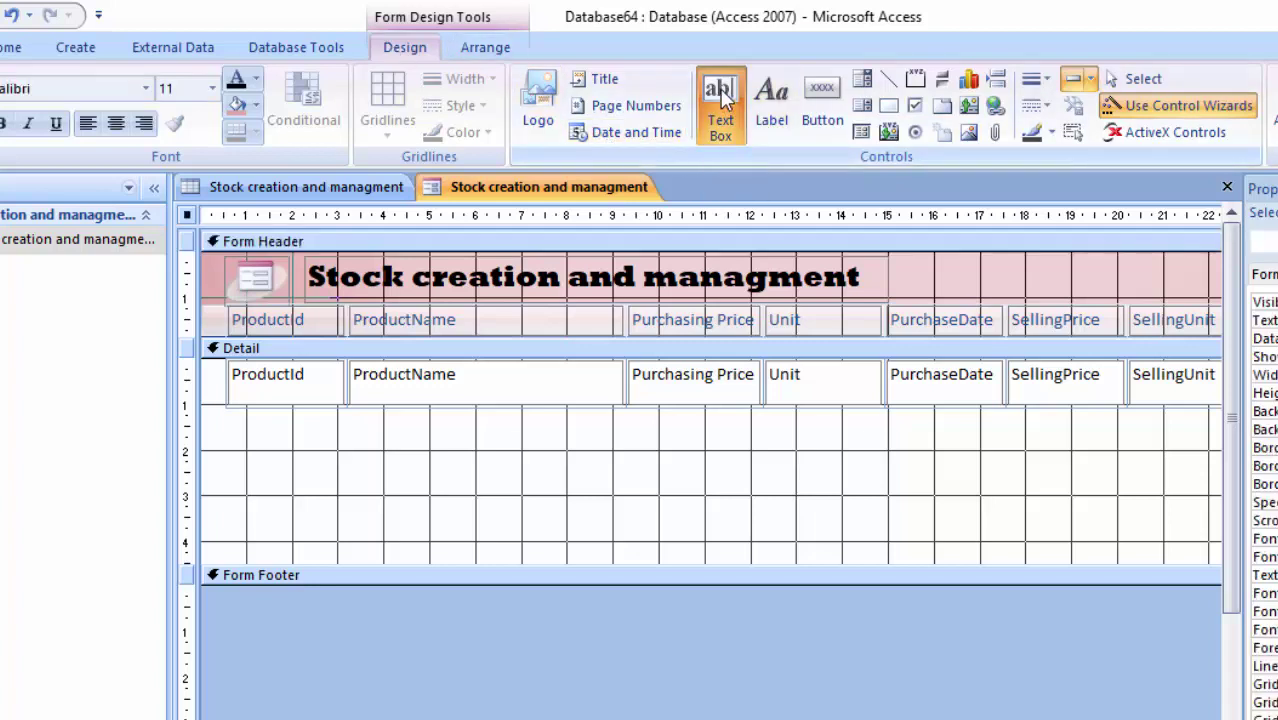
mouse_move(237, 437)
left_mouse_down()
mouse_move(361, 477)
mouse_move(349, 476)
left_mouse_up()
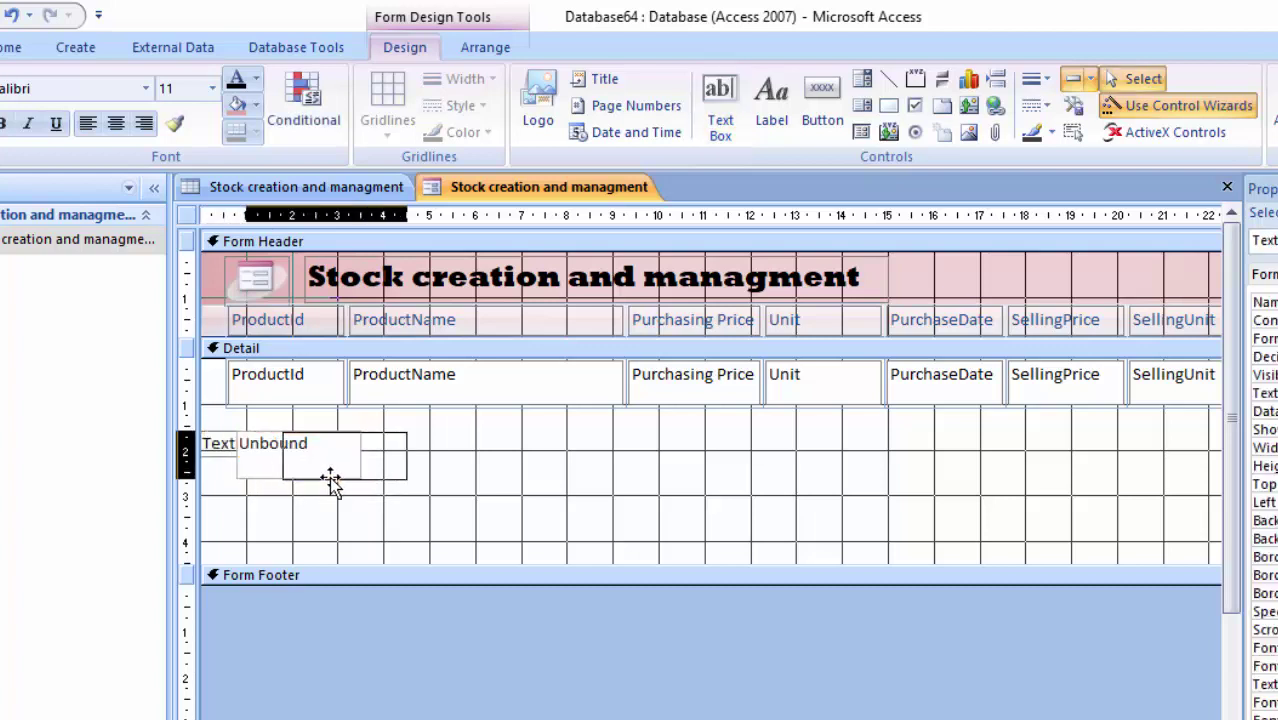
left_click(282, 452)
type("Purchasing i")
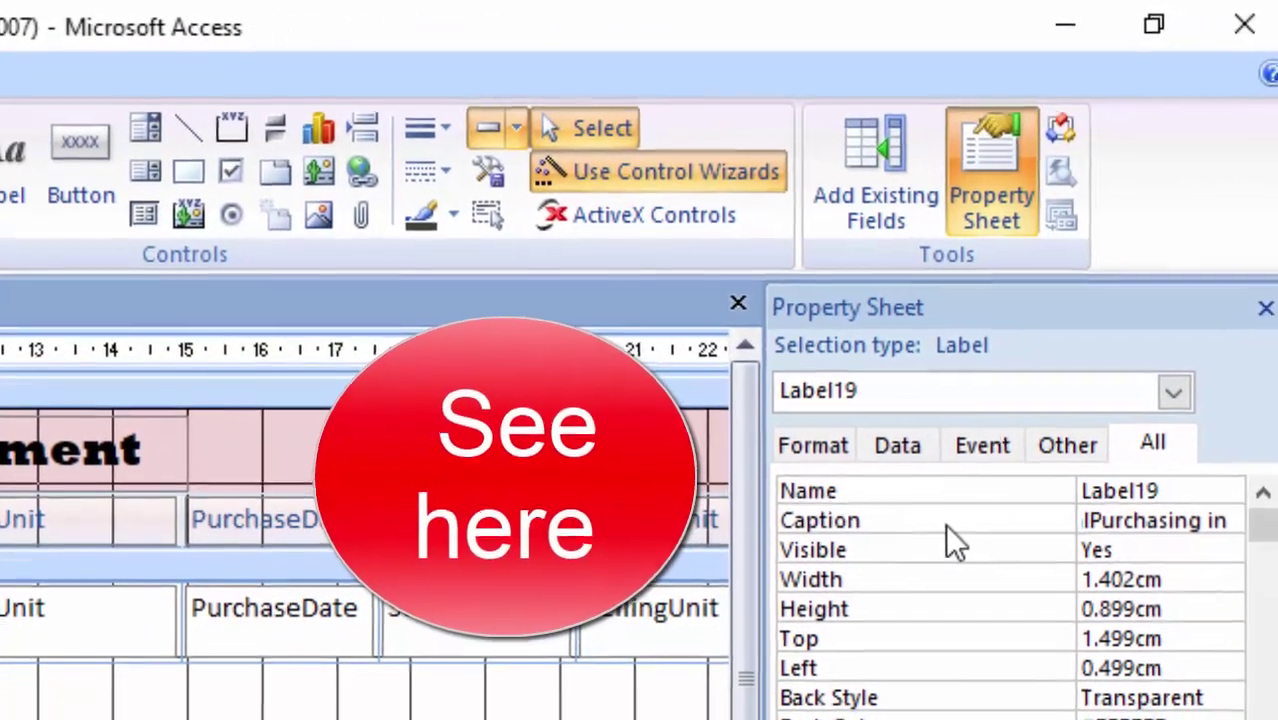
type("n RUp")
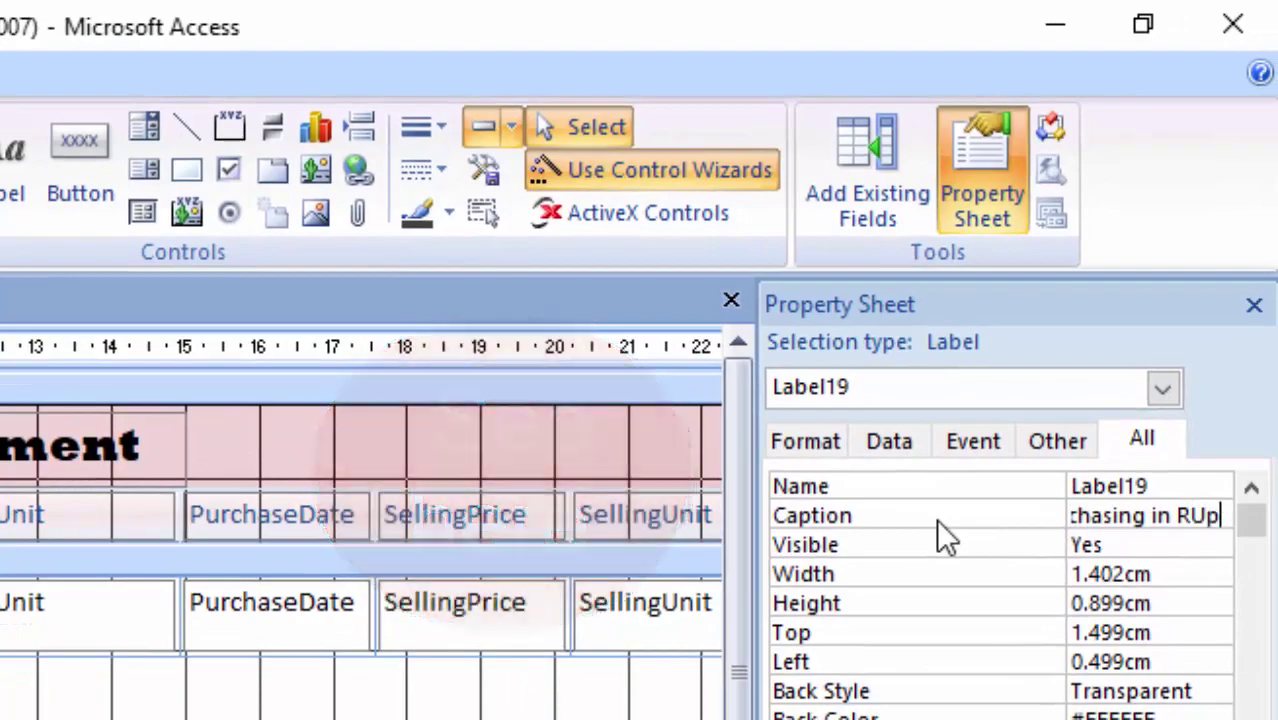
type("ees")
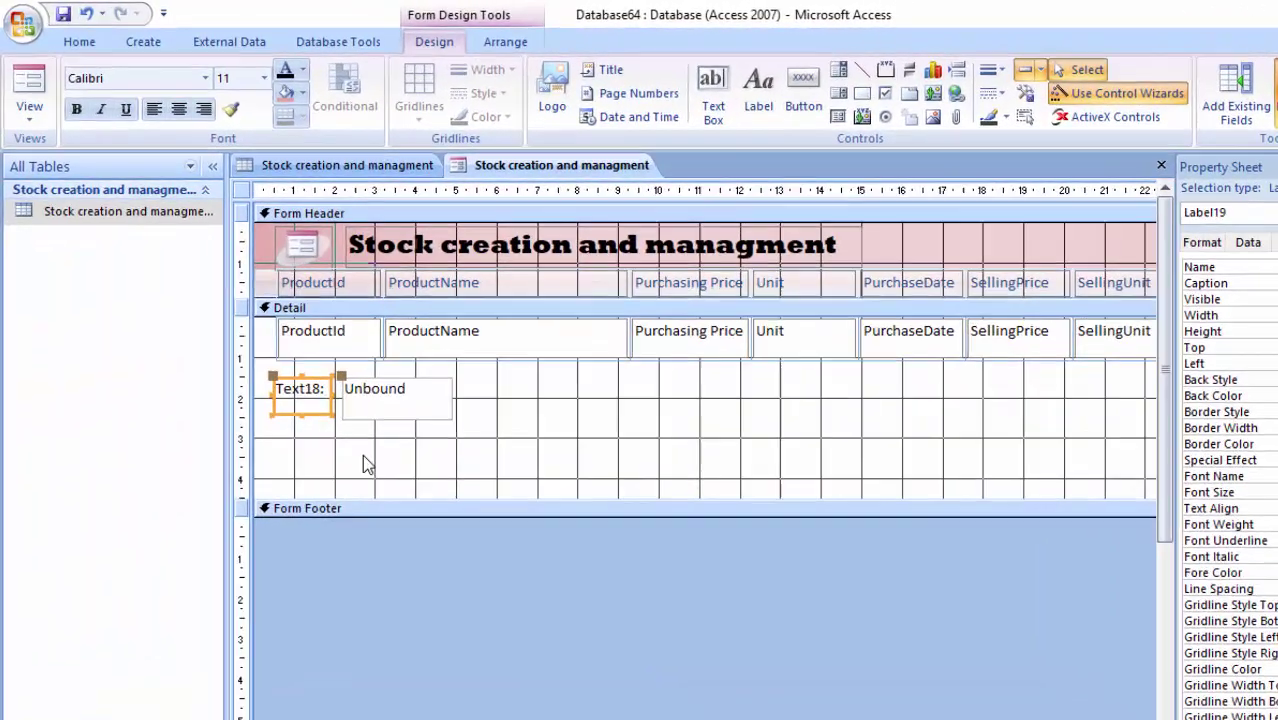
key("Return")
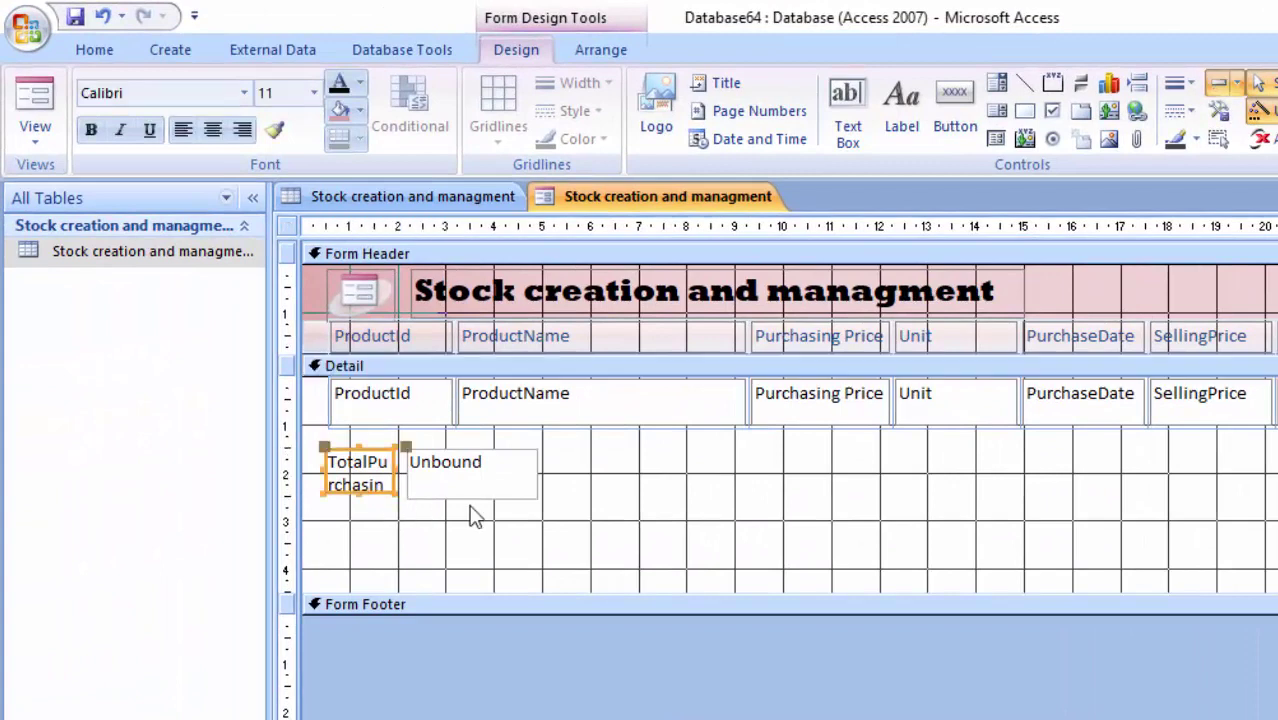
Narrow the unbound box and widen its label so 'TotalPurchasing in Rupees' fits on one line
left_click(476, 490)
left_click_drag(537, 497, 750, 497)
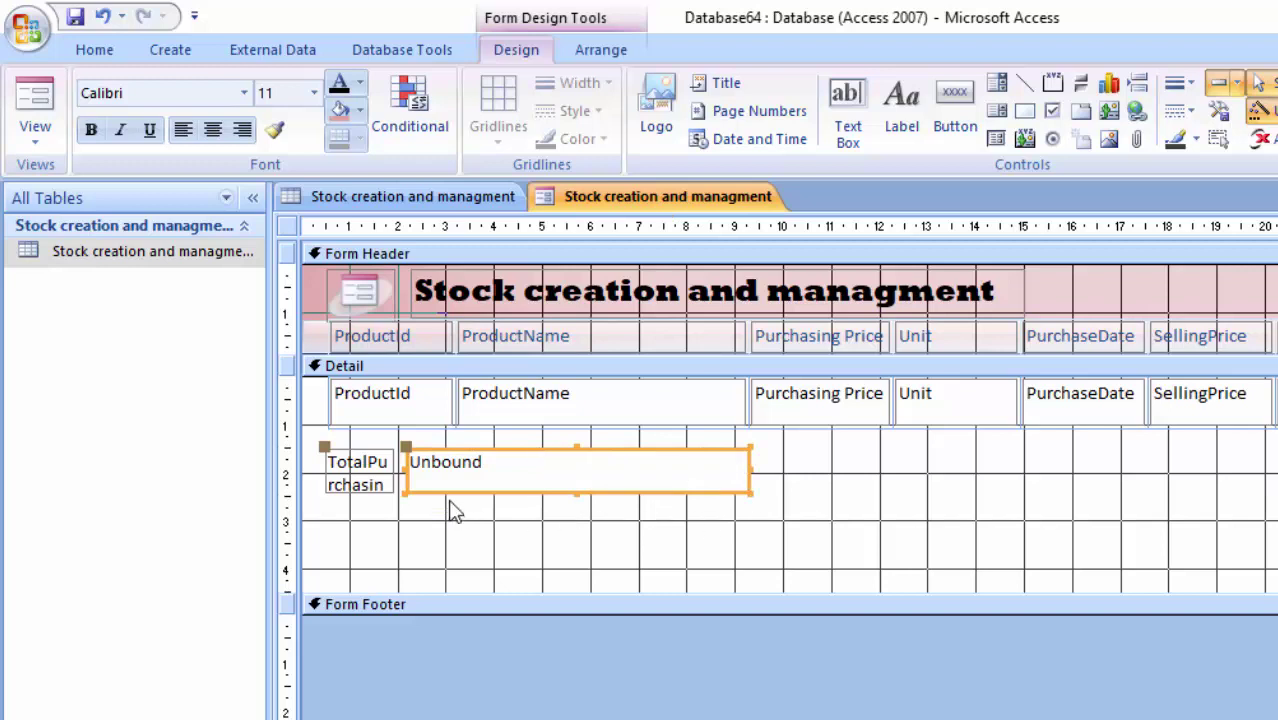
left_click_drag(405, 494, 525, 494)
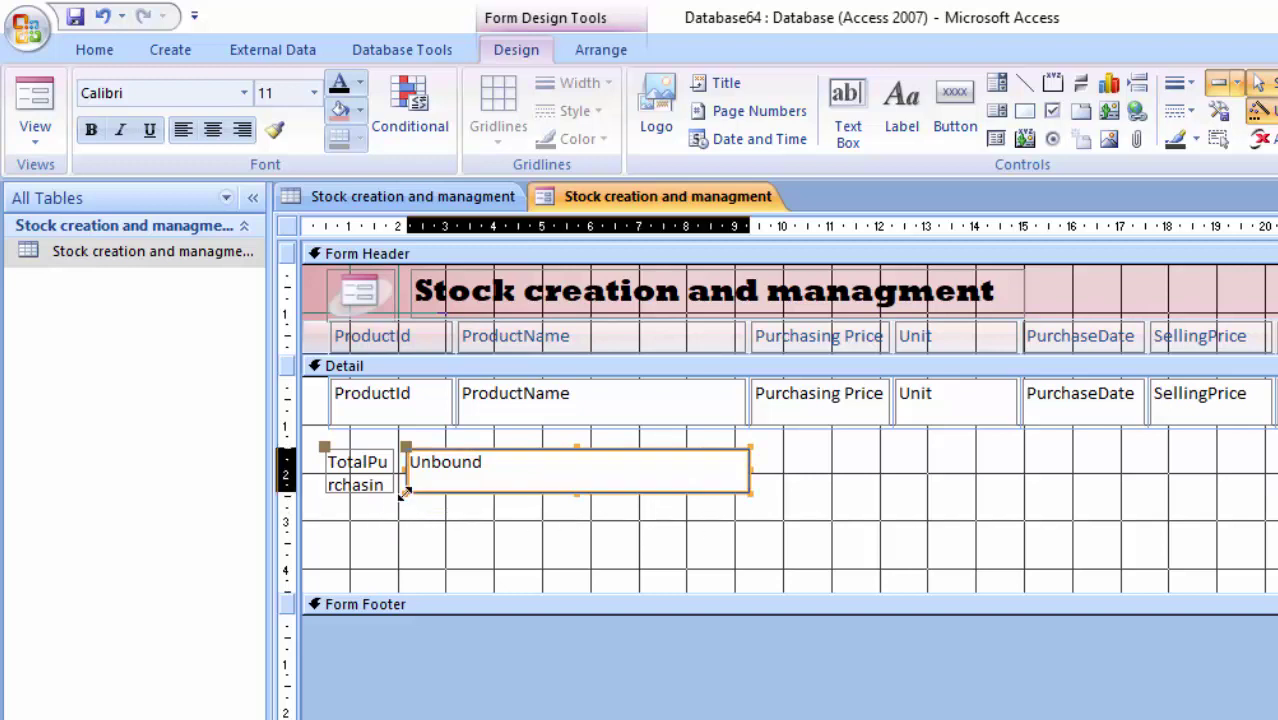
left_click(378, 490)
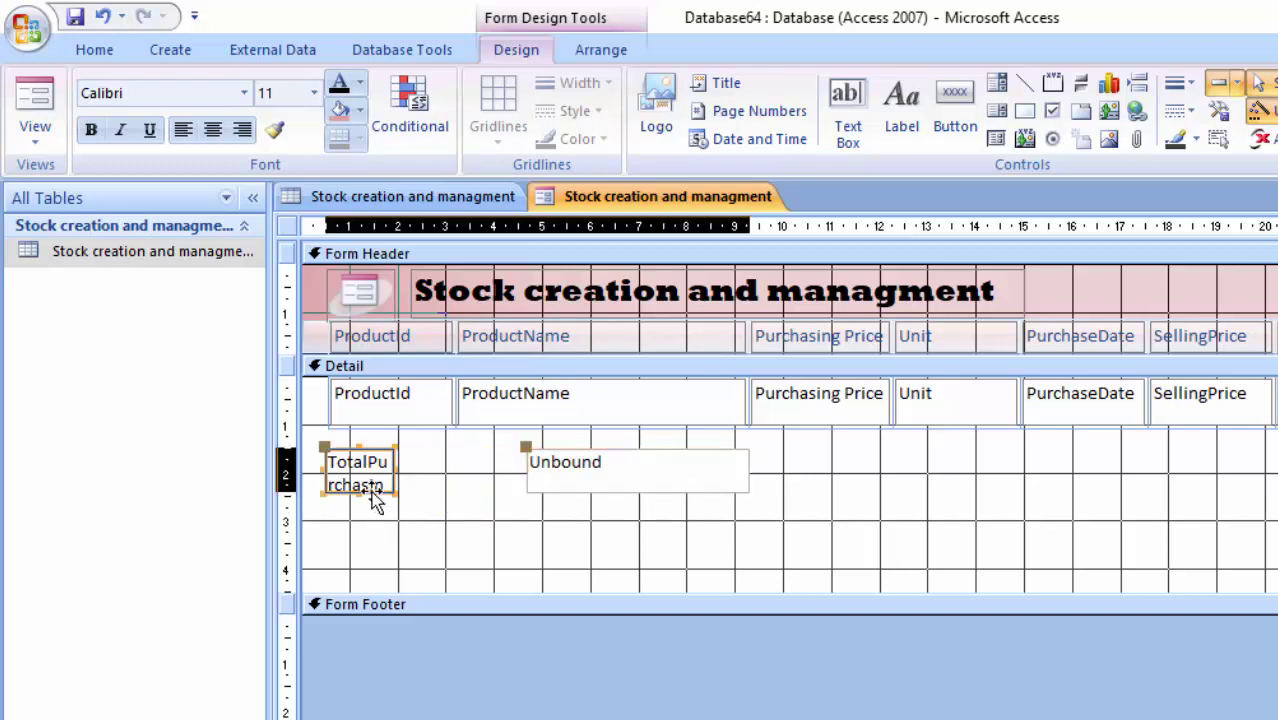
left_click_drag(398, 492, 510, 496)
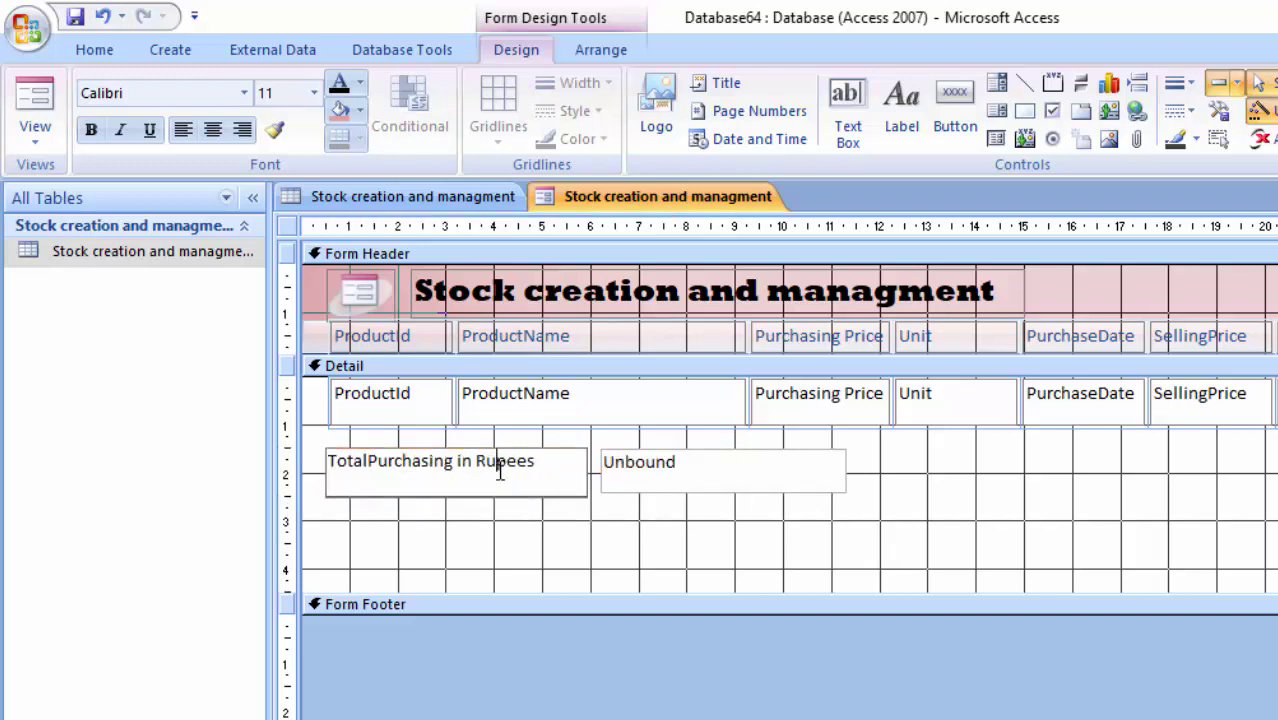
left_click(508, 531)
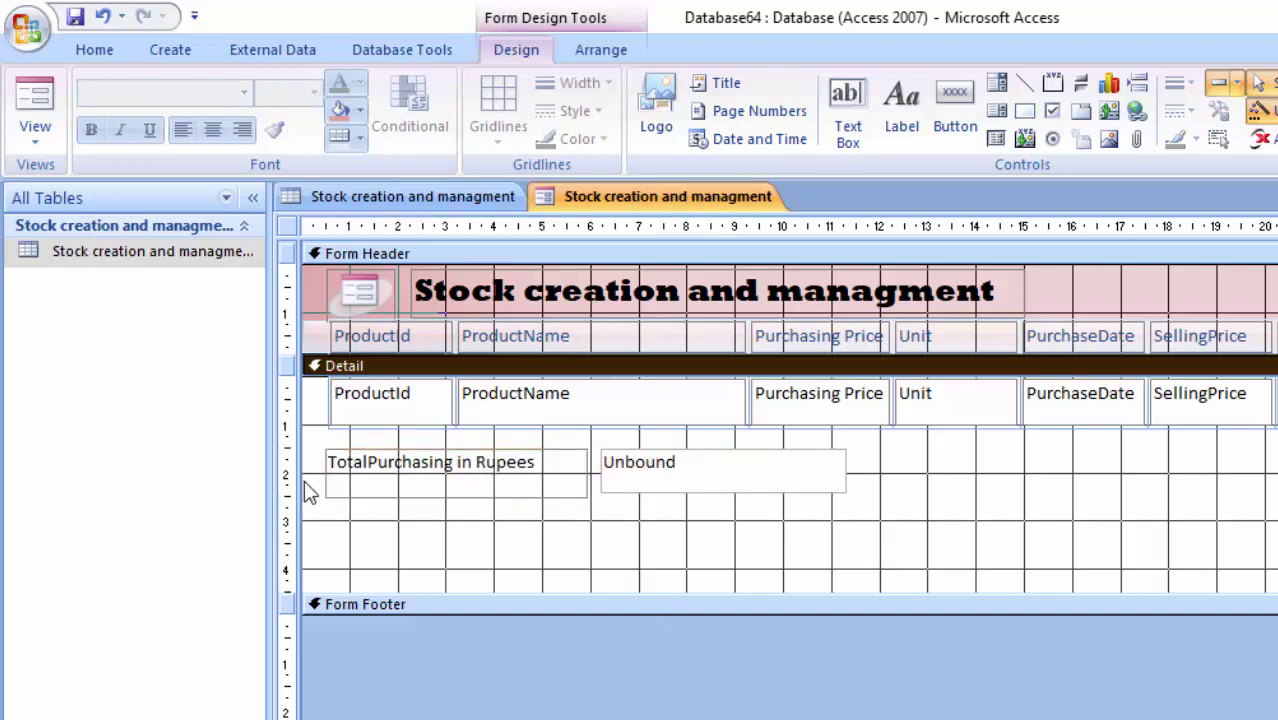
left_click(652, 486)
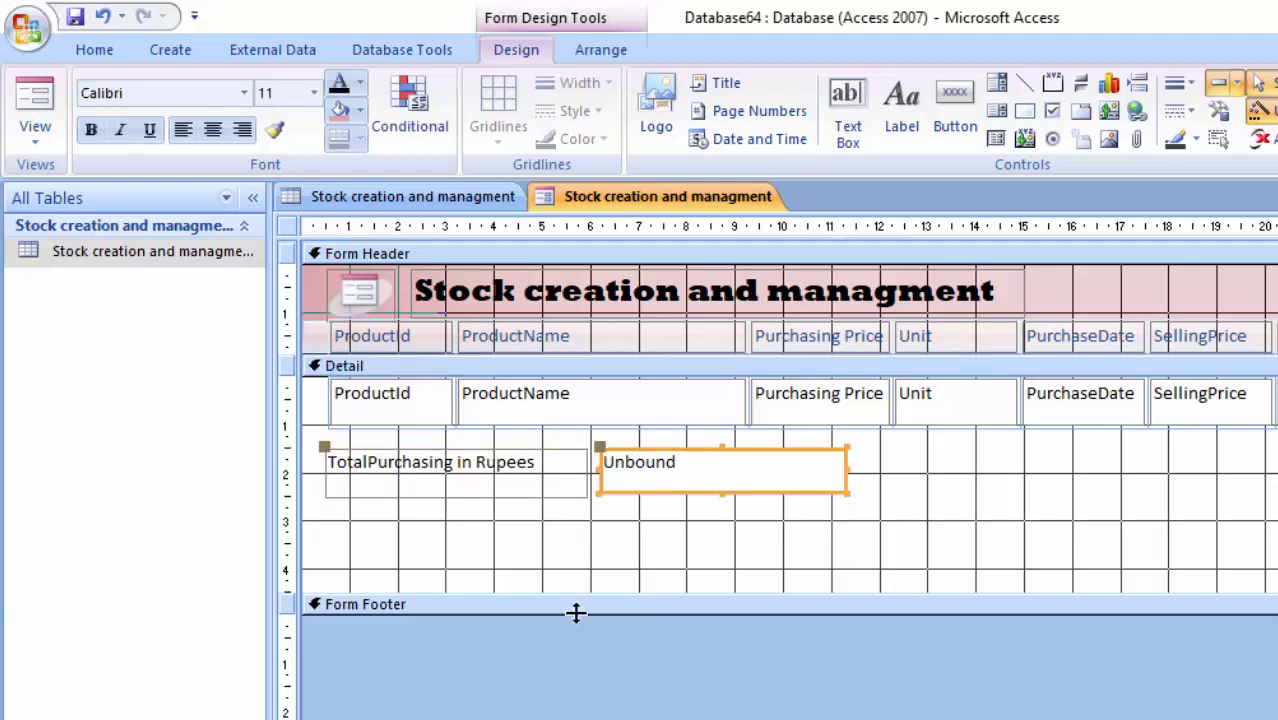
Rename the unbound box from Text18 to Purchase and open Expression Builder for its Control Source
key("F4")
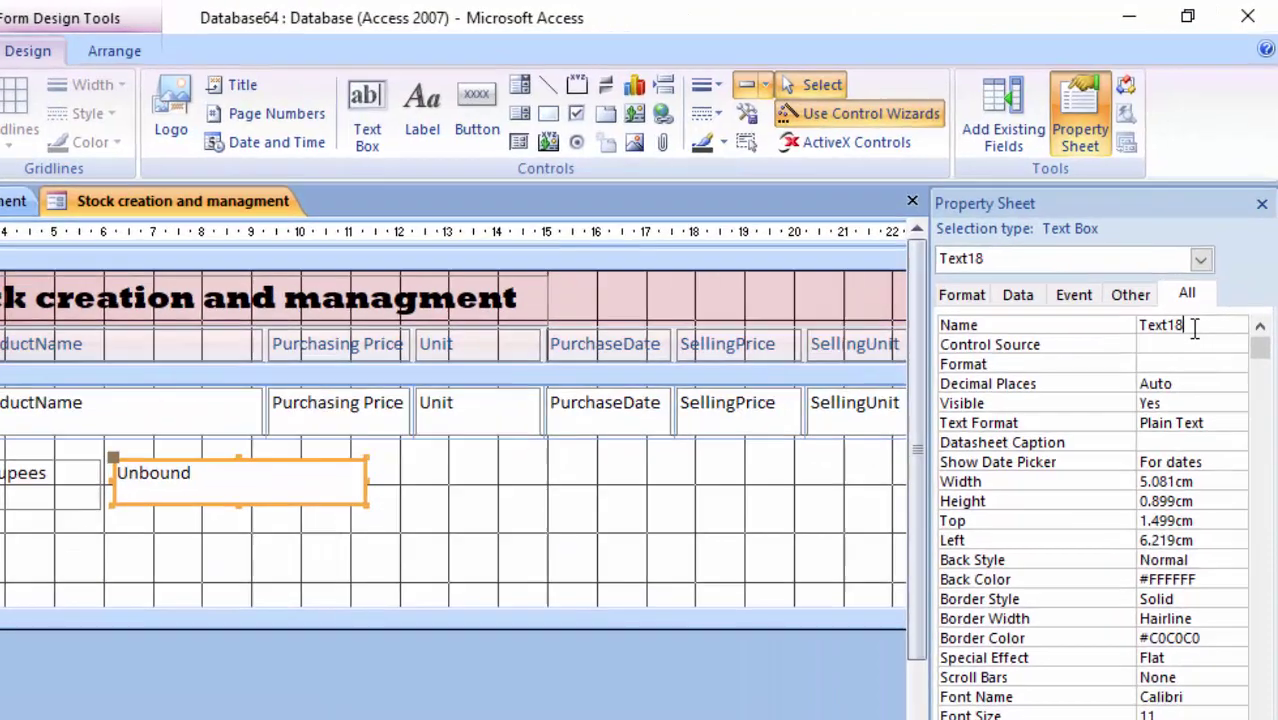
double_click(1208, 310)
key("BackSpace")
type("Purch")
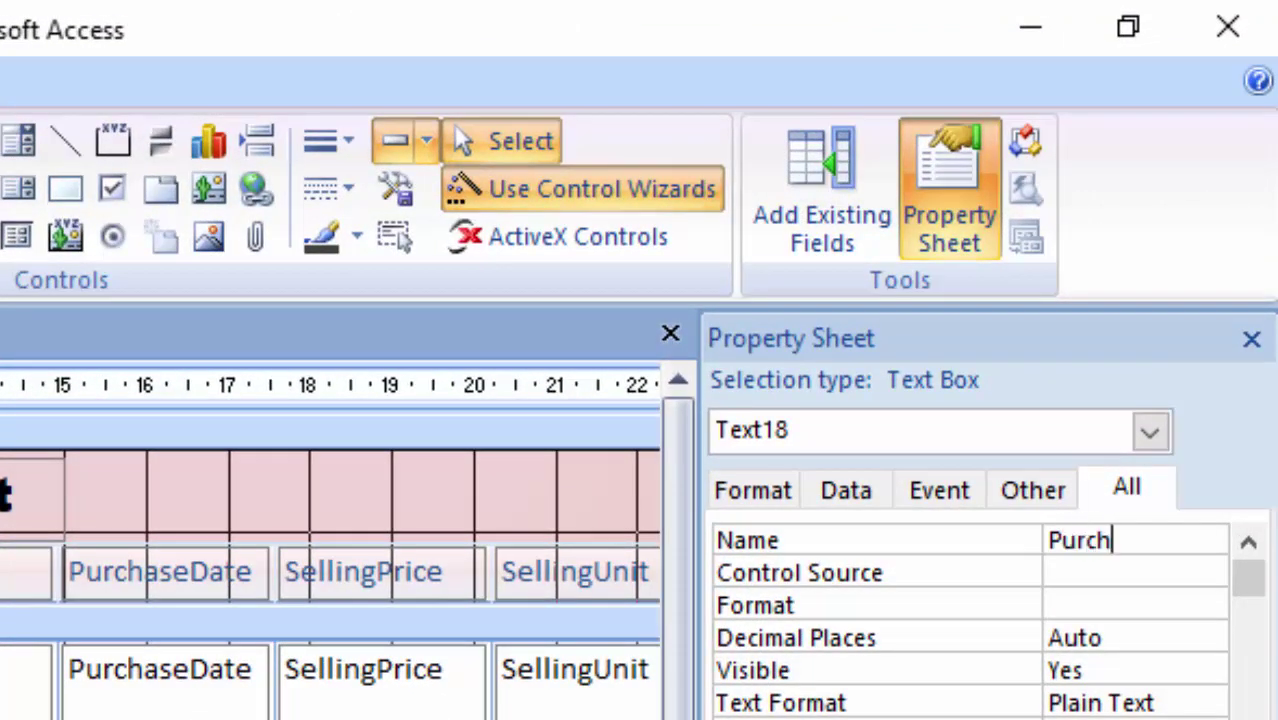
type("as")
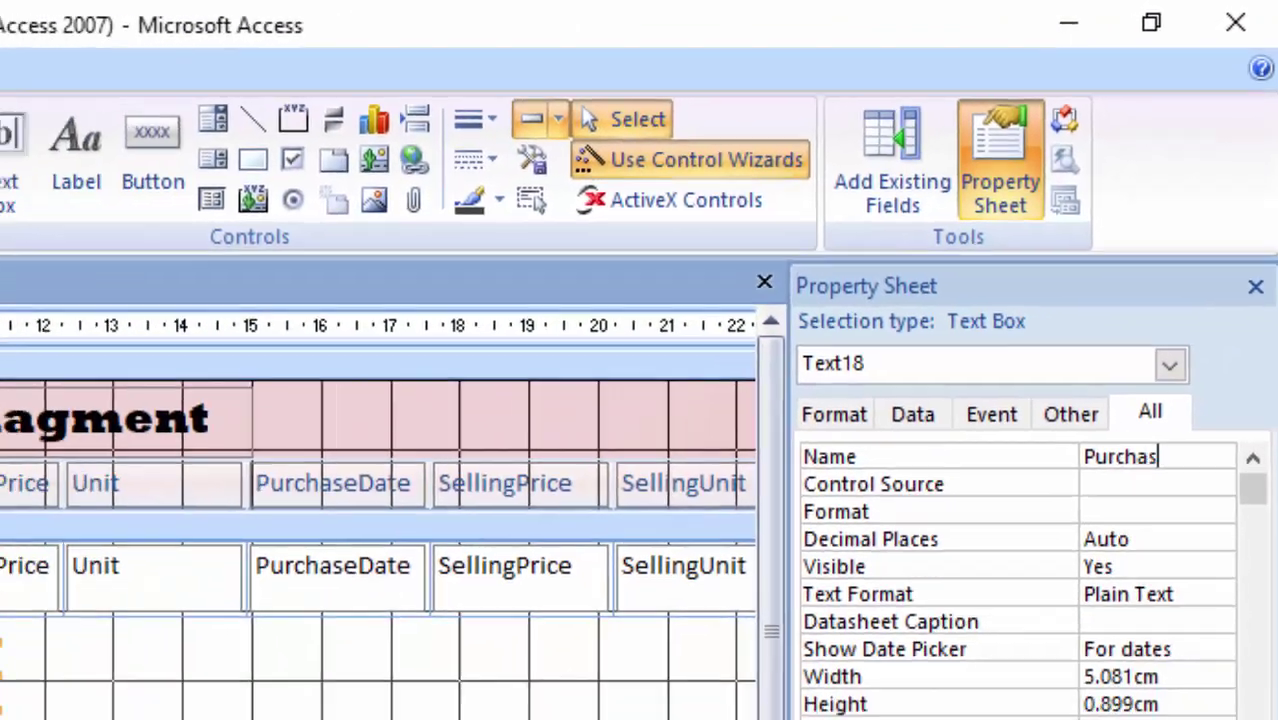
type("e")
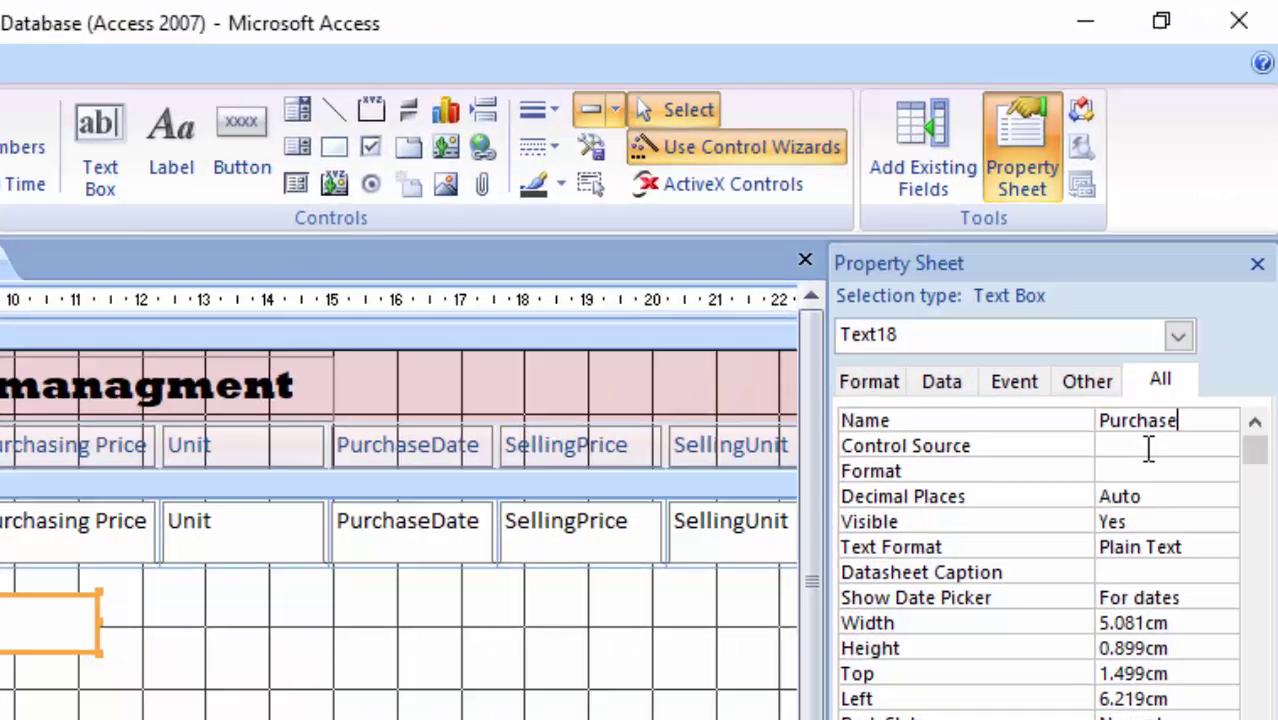
left_click(1222, 307)
key("ctrl+F2")
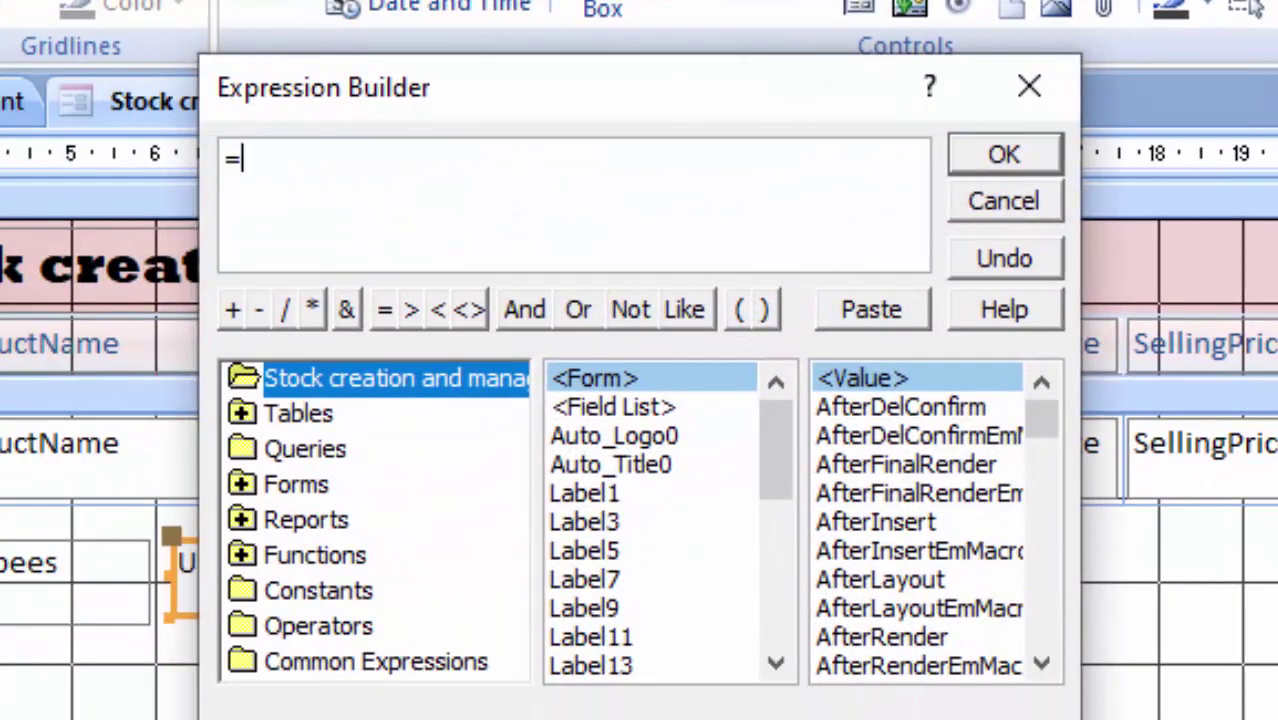
Set the Purchase box's expression to [Purchasing Price]*[Unit] and accept it
scroll(1083, 439, "down", 3)
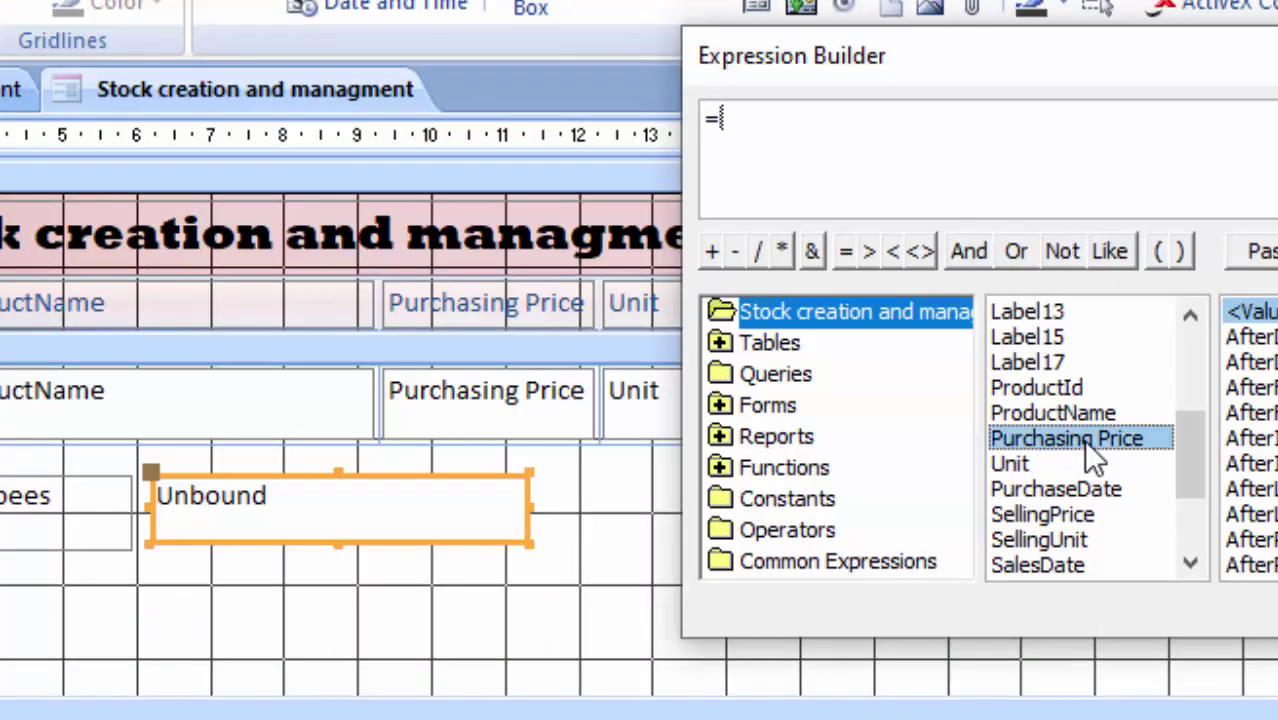
double_click(1066, 439)
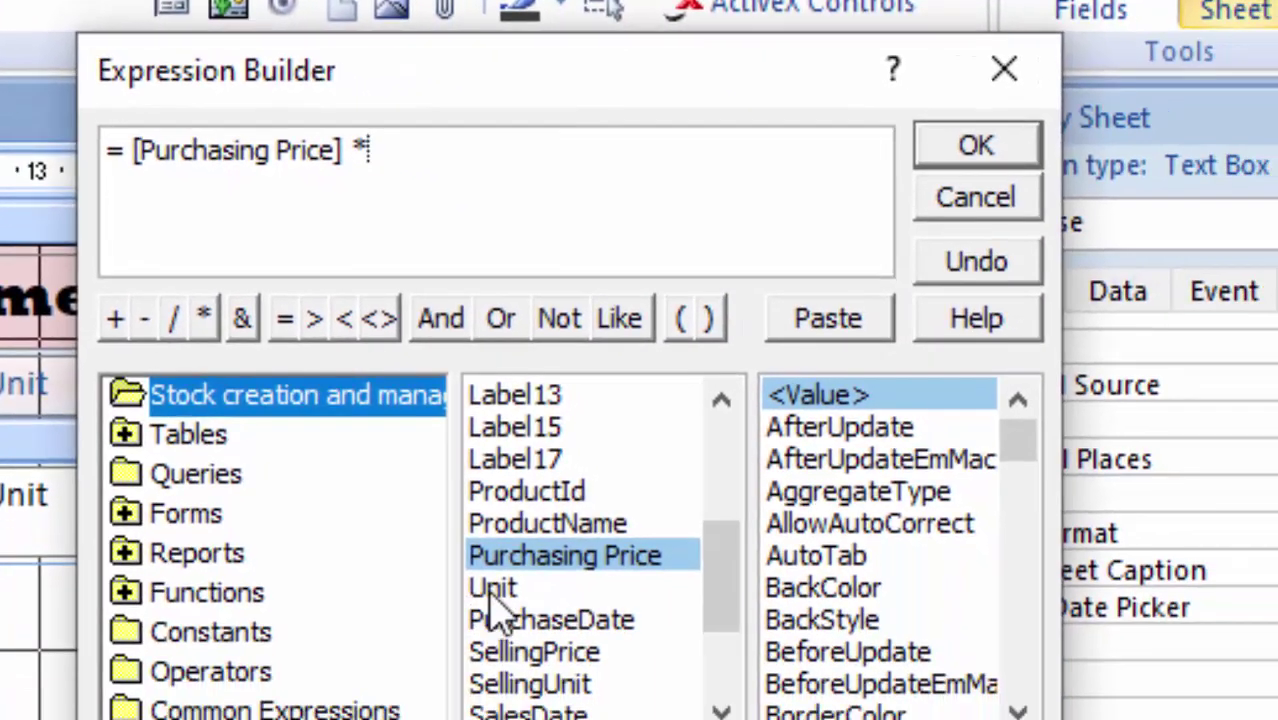
double_click(494, 588)
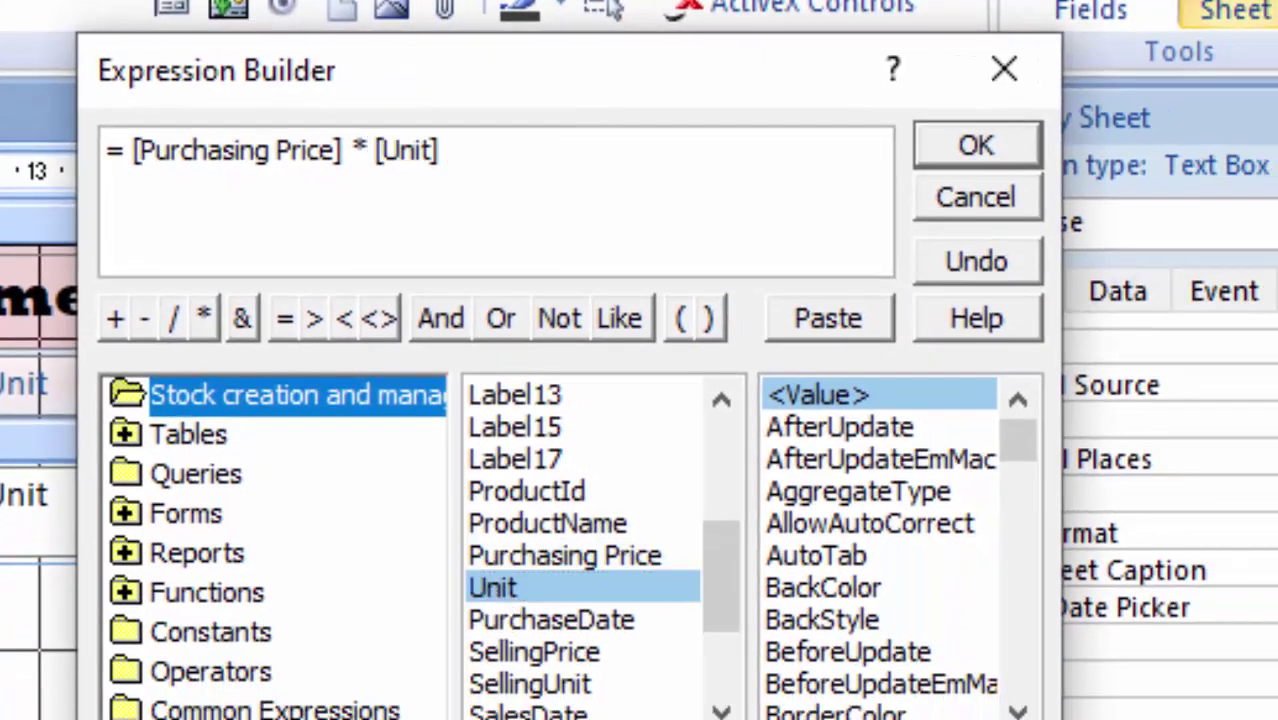
left_click(1011, 146)
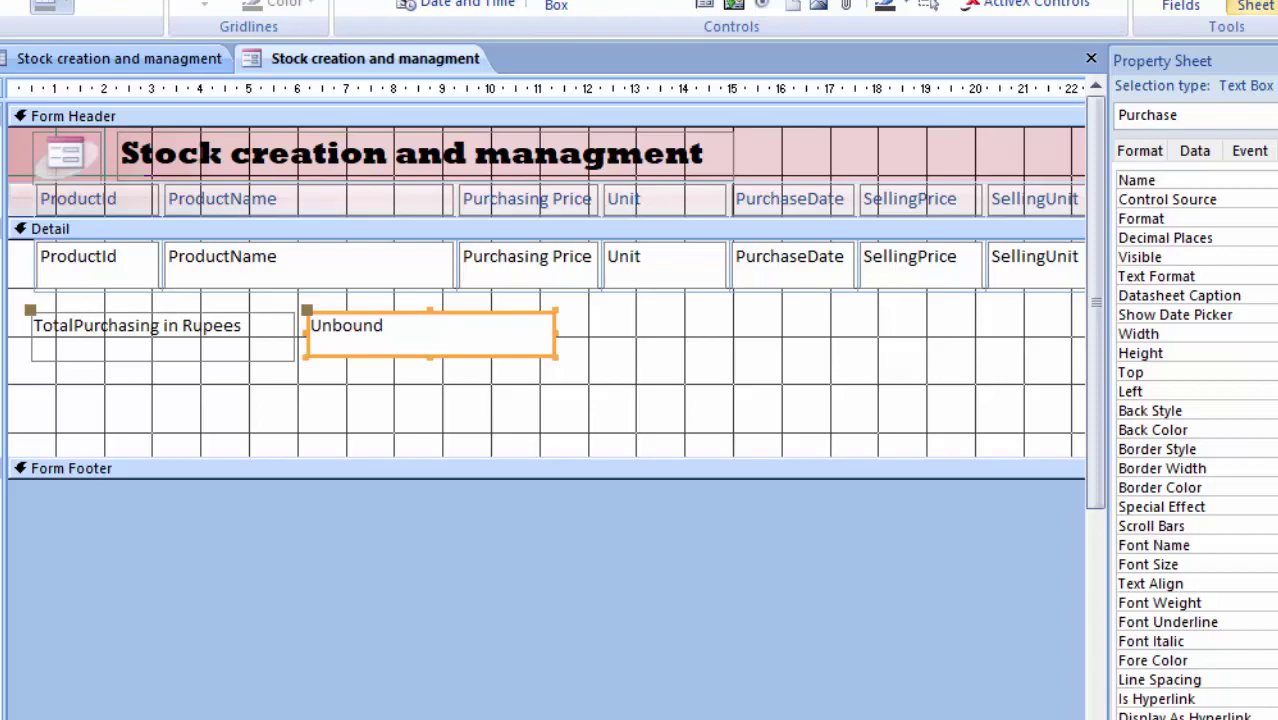
scroll(546, 270, "right", 5)
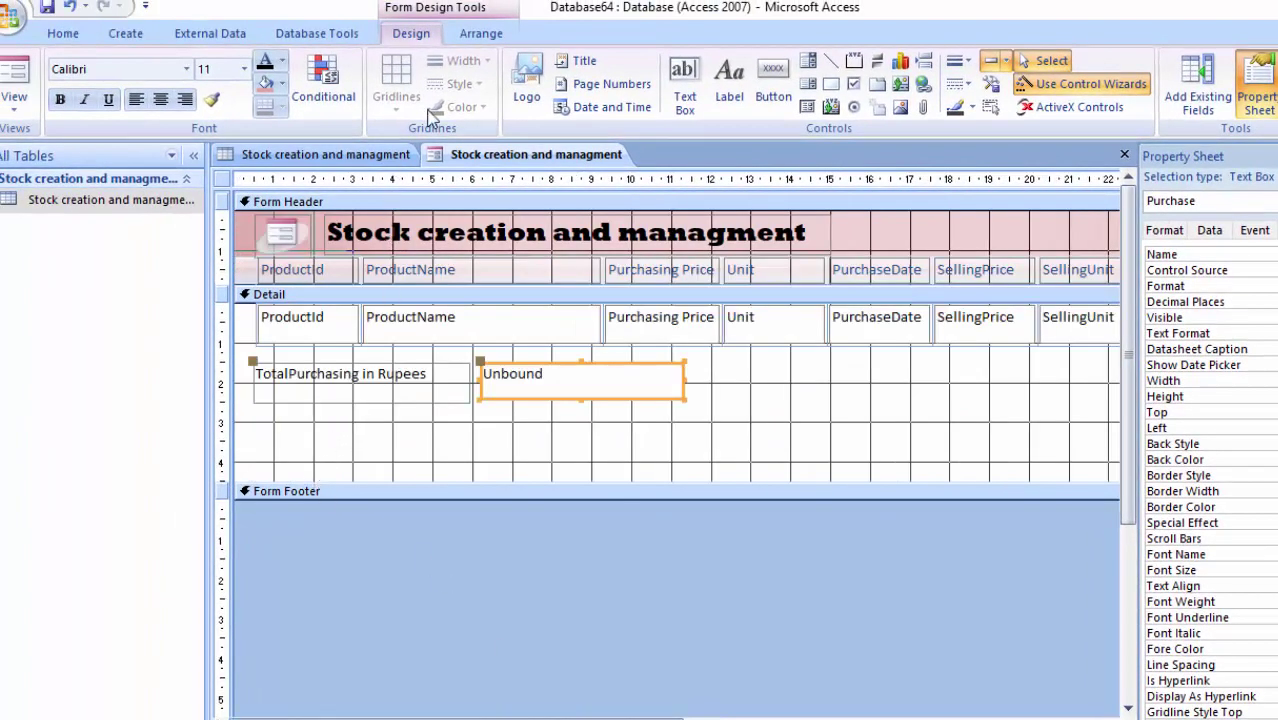
Draw a second unbound text box below the Purchase box and enlarge its Text20 label
left_click(684, 95)
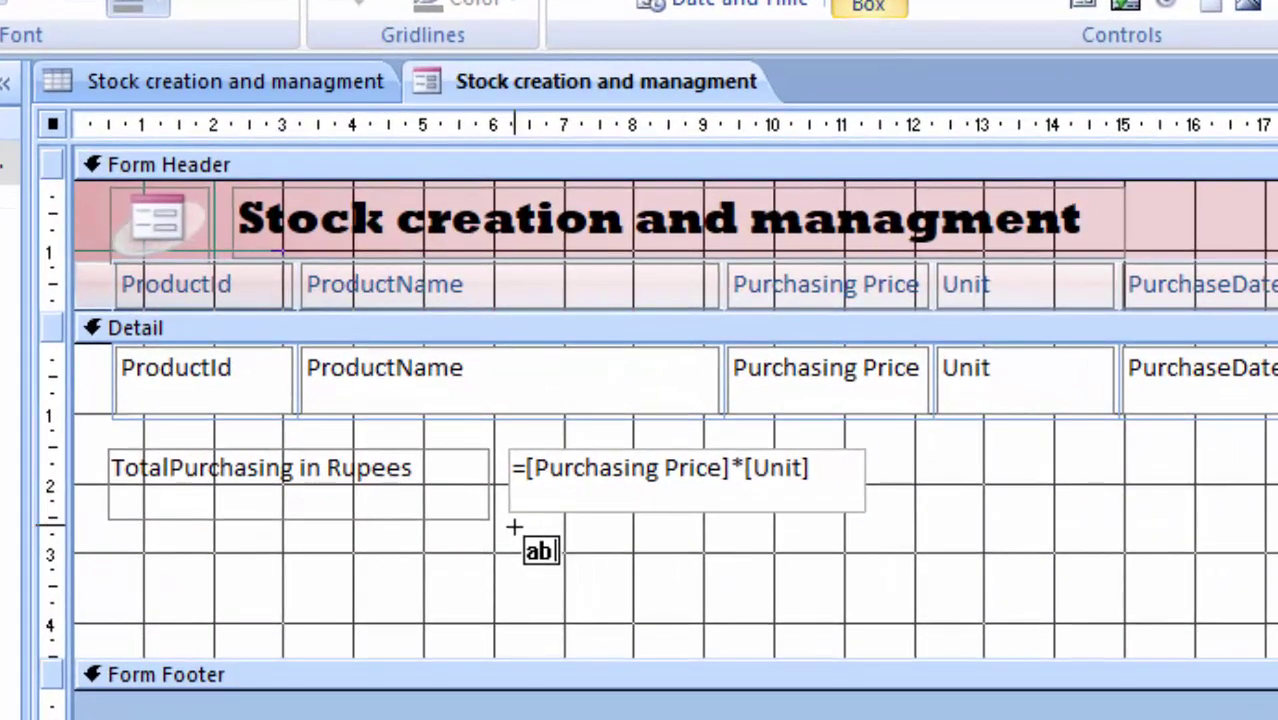
left_click_drag(485, 407, 526, 424)
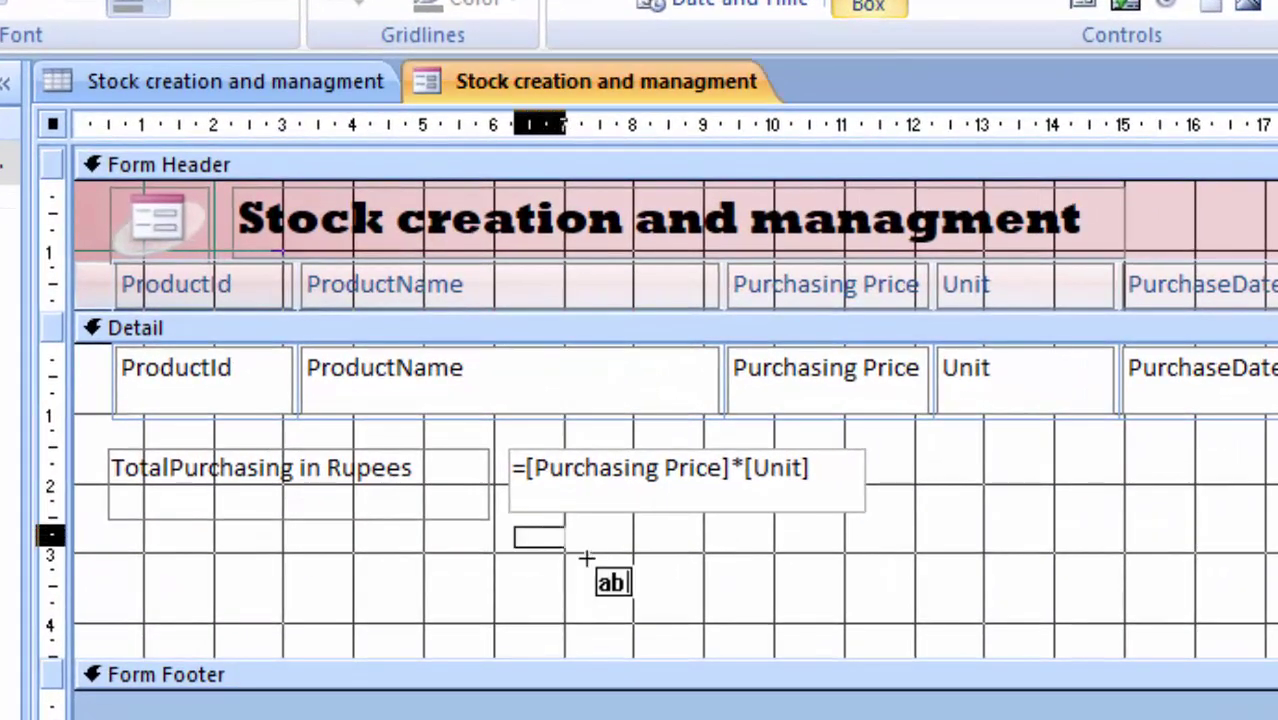
left_click_drag(586, 558, 860, 594)
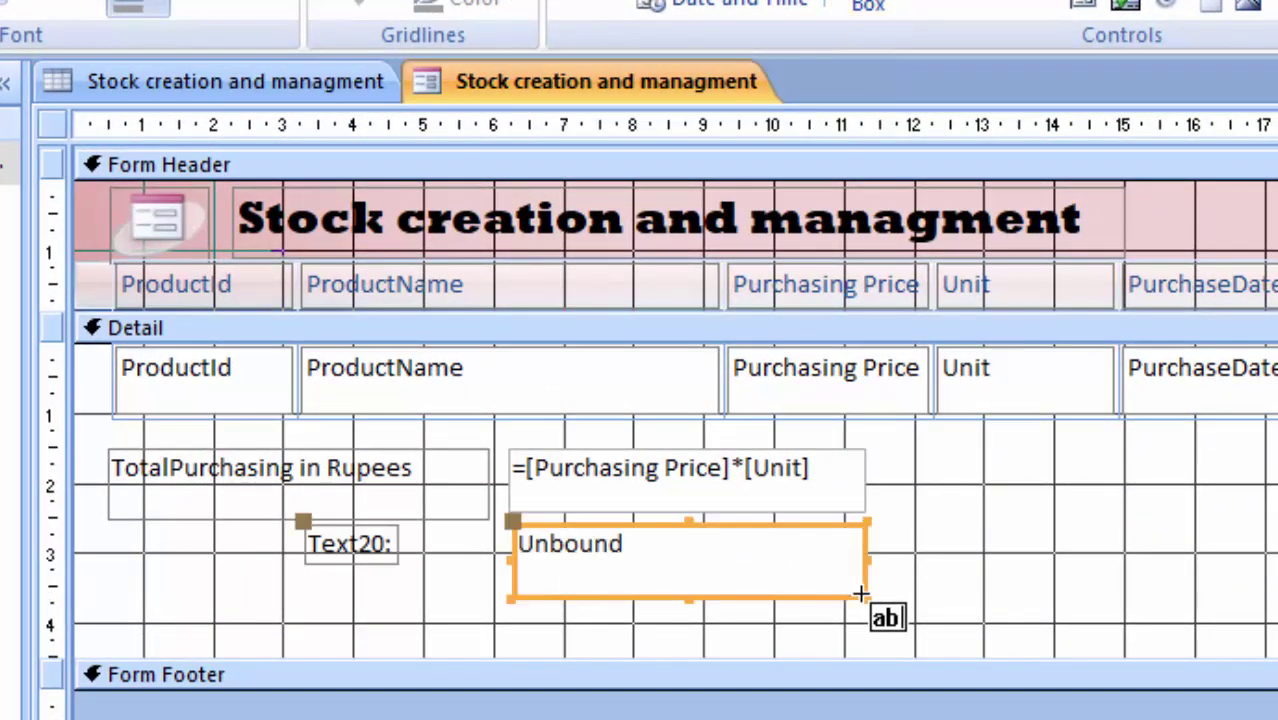
left_click(312, 560)
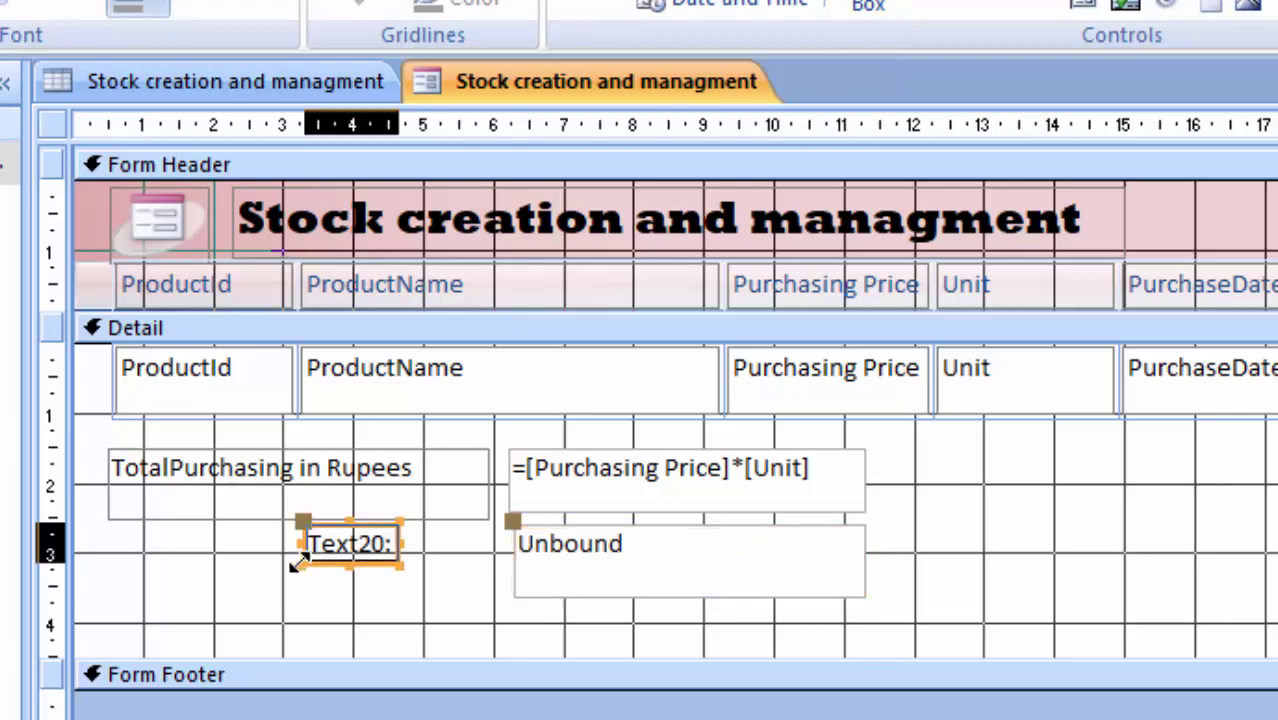
left_click_drag(300, 562, 106, 583)
type("Total")
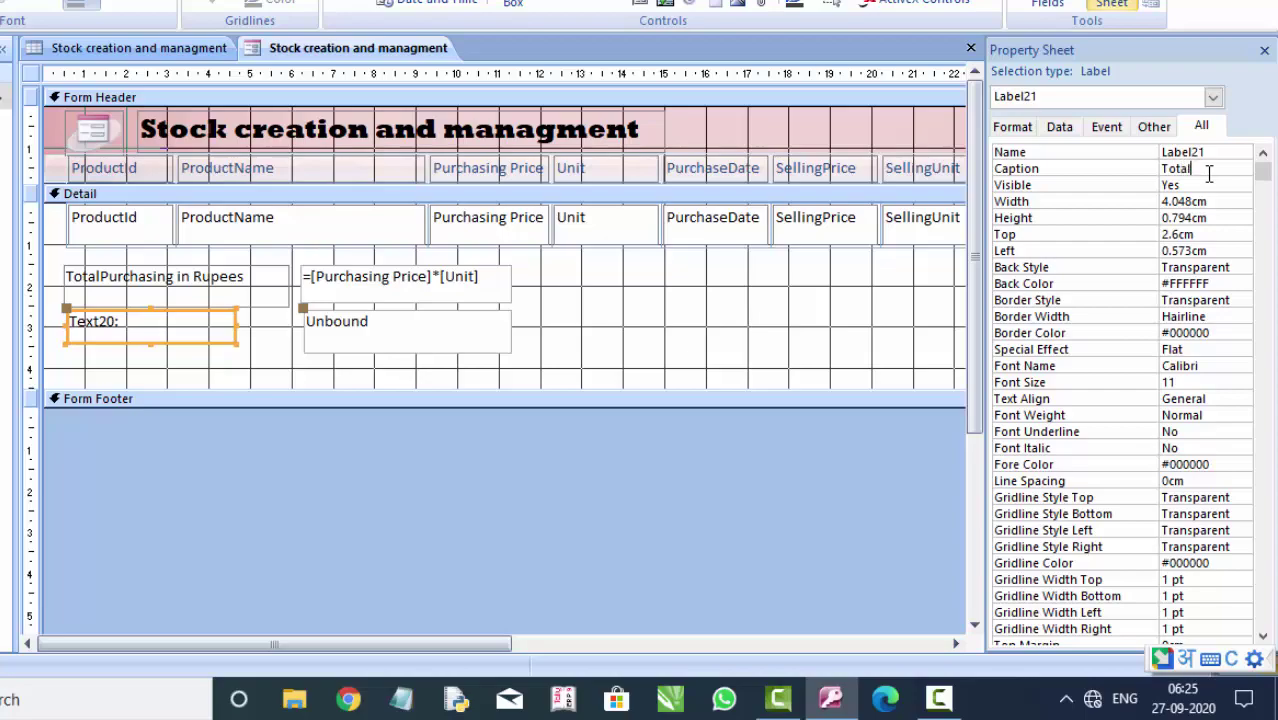
Caption the new label TotalSales and rename its text box from Text20 to Sales
type("Sa")
type("l")
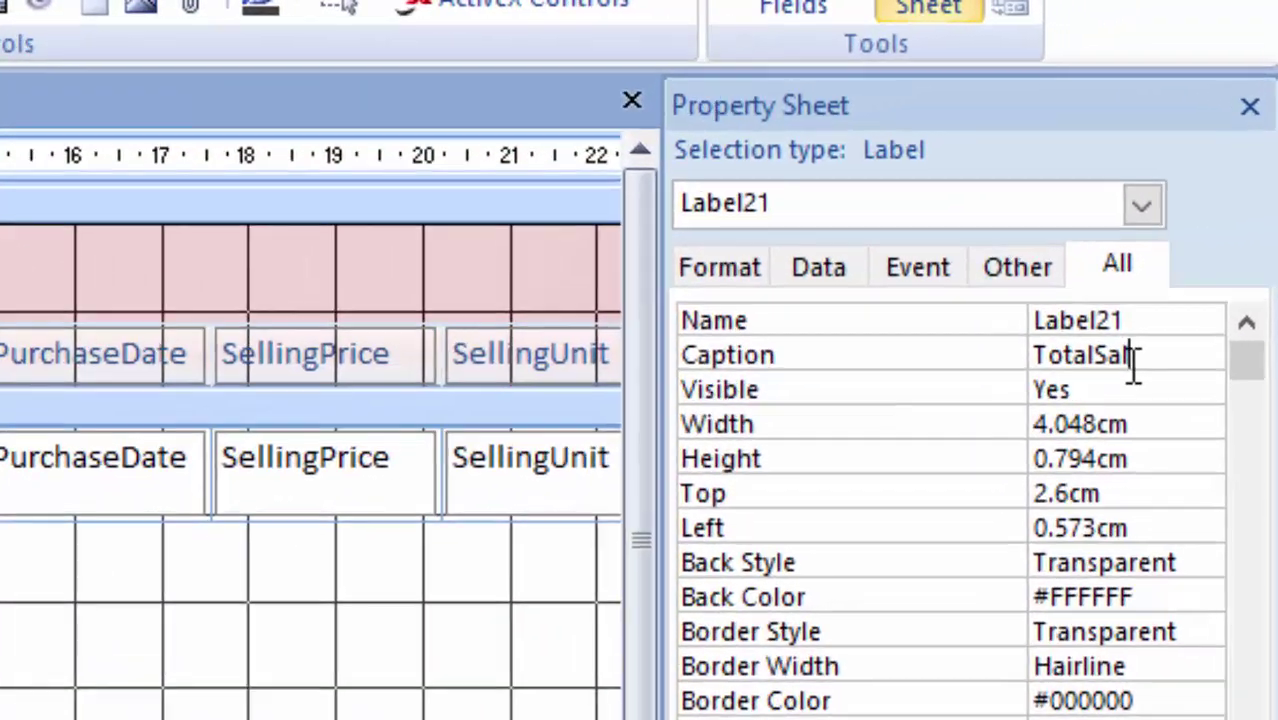
type("es")
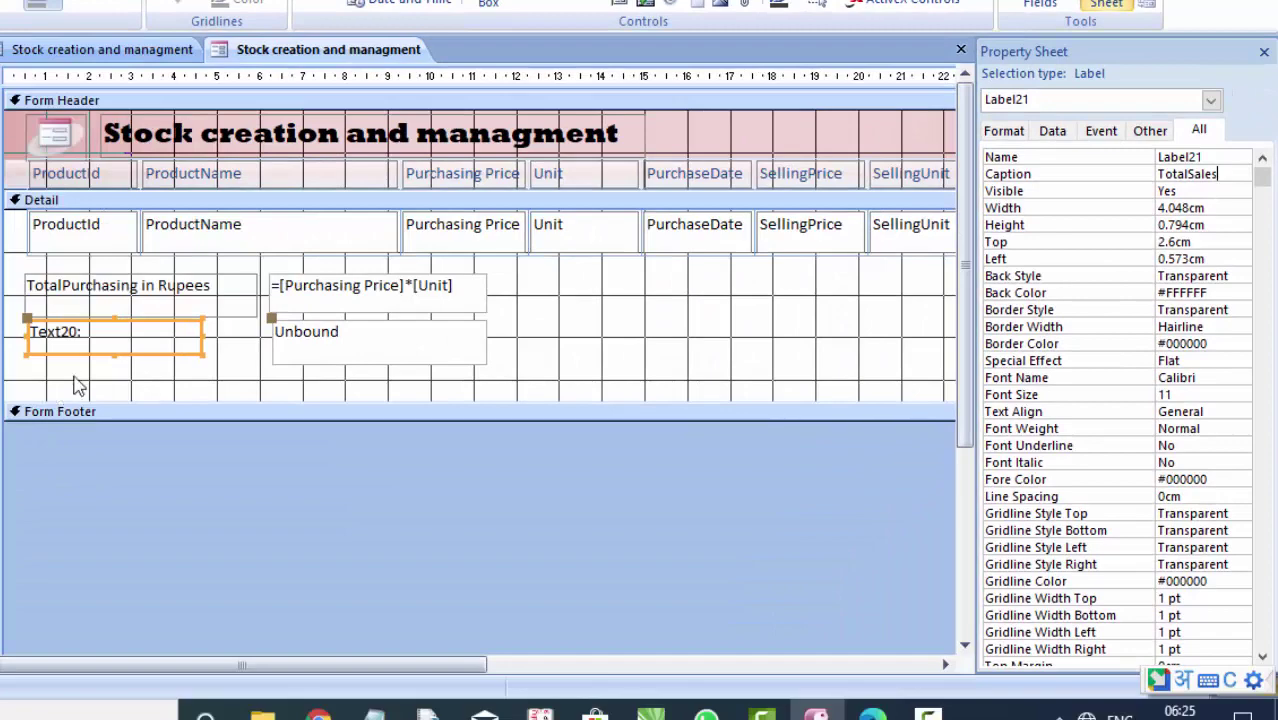
left_click(79, 386)
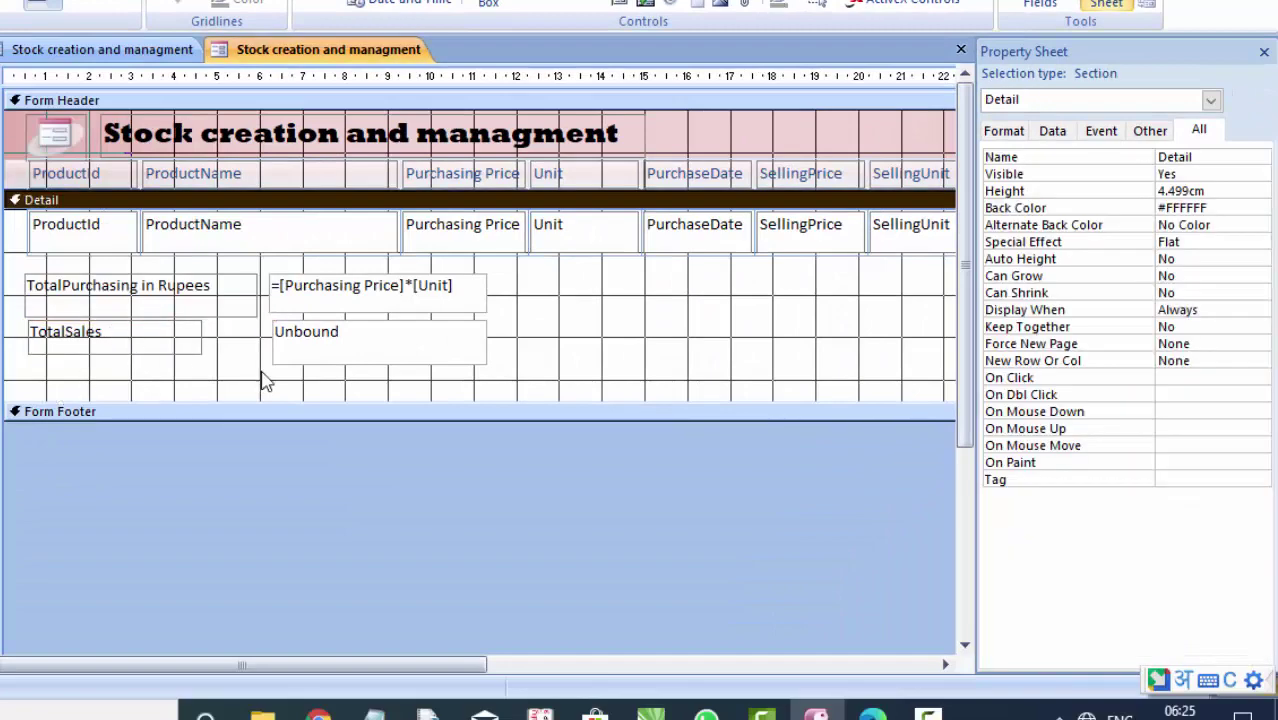
left_click(302, 358)
double_click(1217, 157)
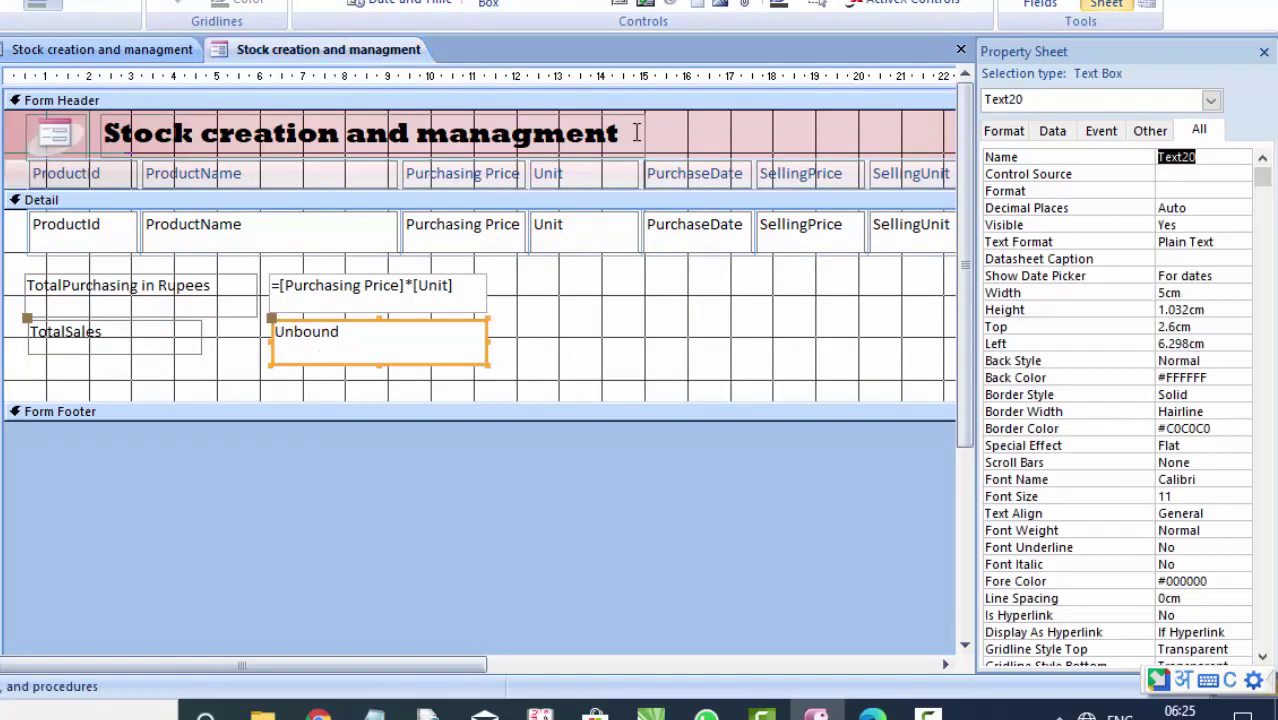
key("BackSpace")
type("Sal")
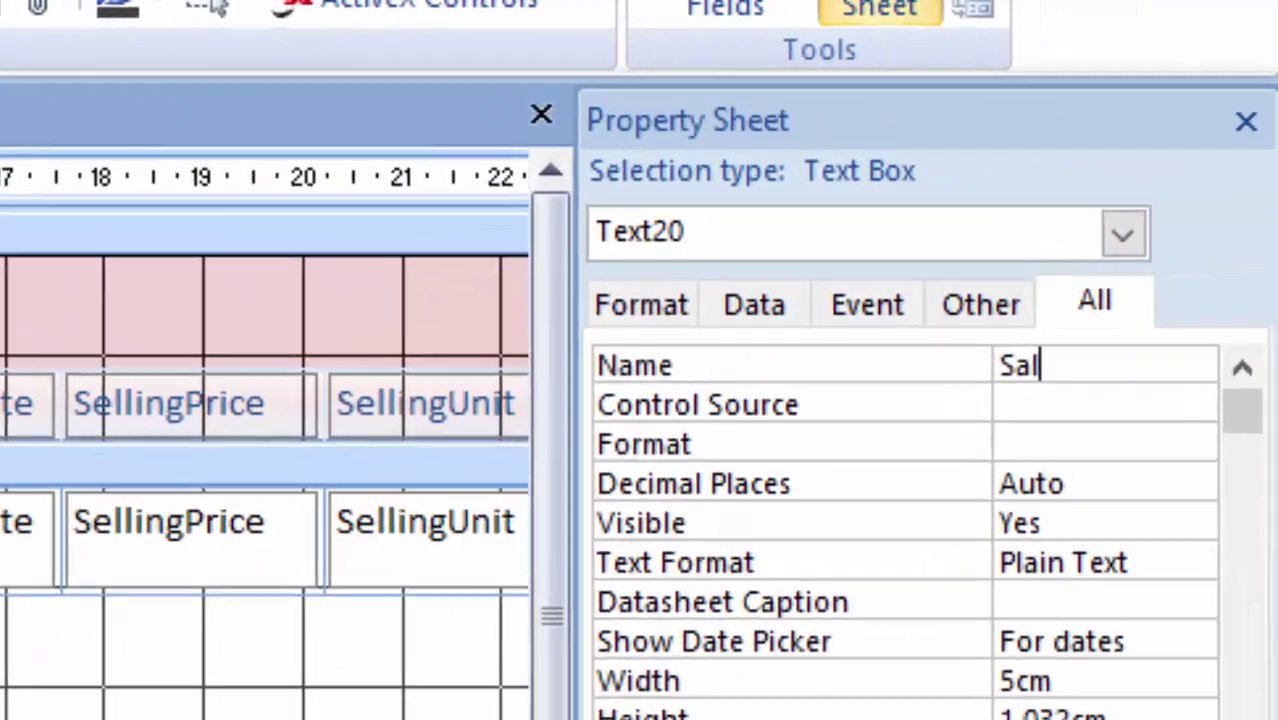
type("es")
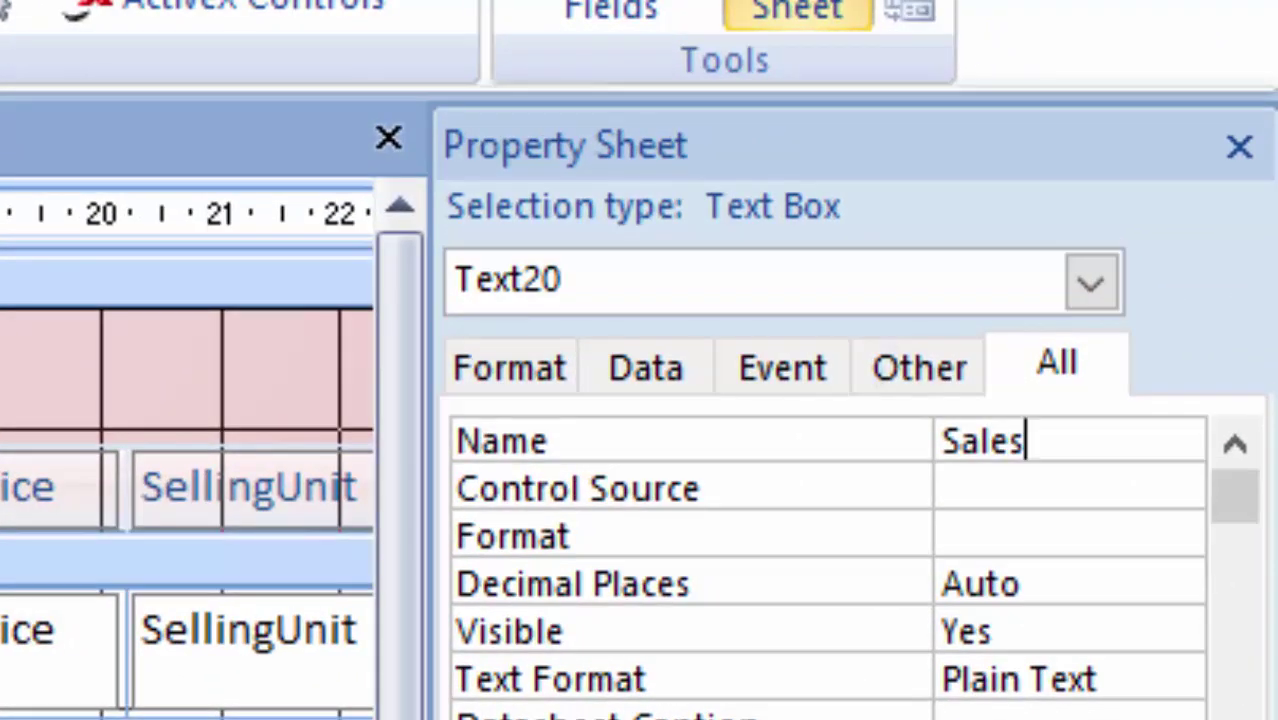
Build the Sales box's control source expression =[SellingPrice]*[Unit] in Expression Builder
left_click(1100, 495)
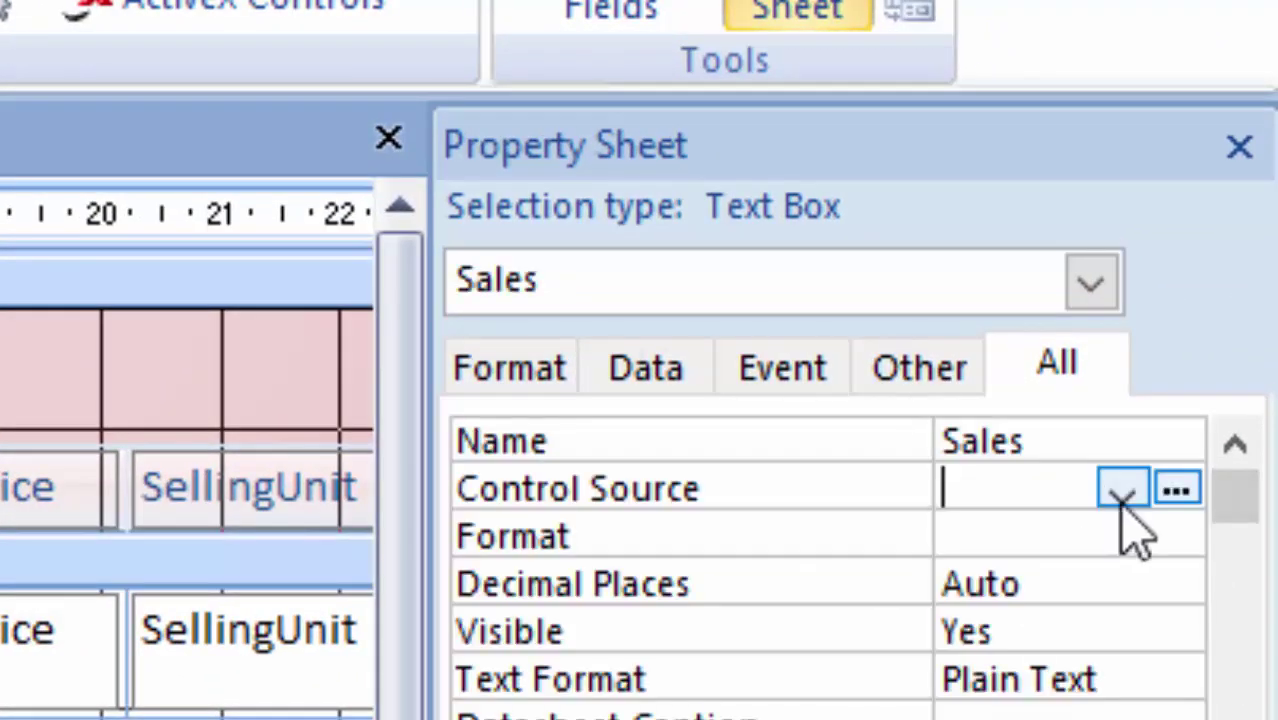
left_click(1172, 490)
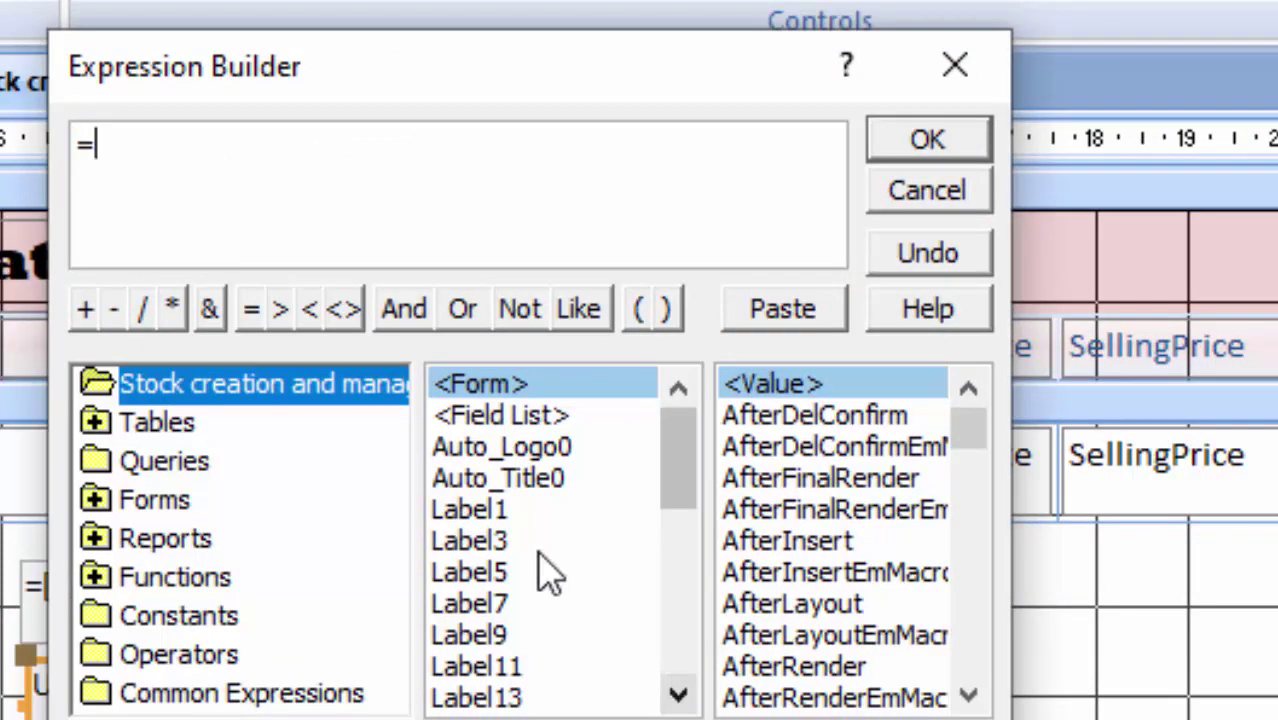
scroll(550, 570, "down", 4)
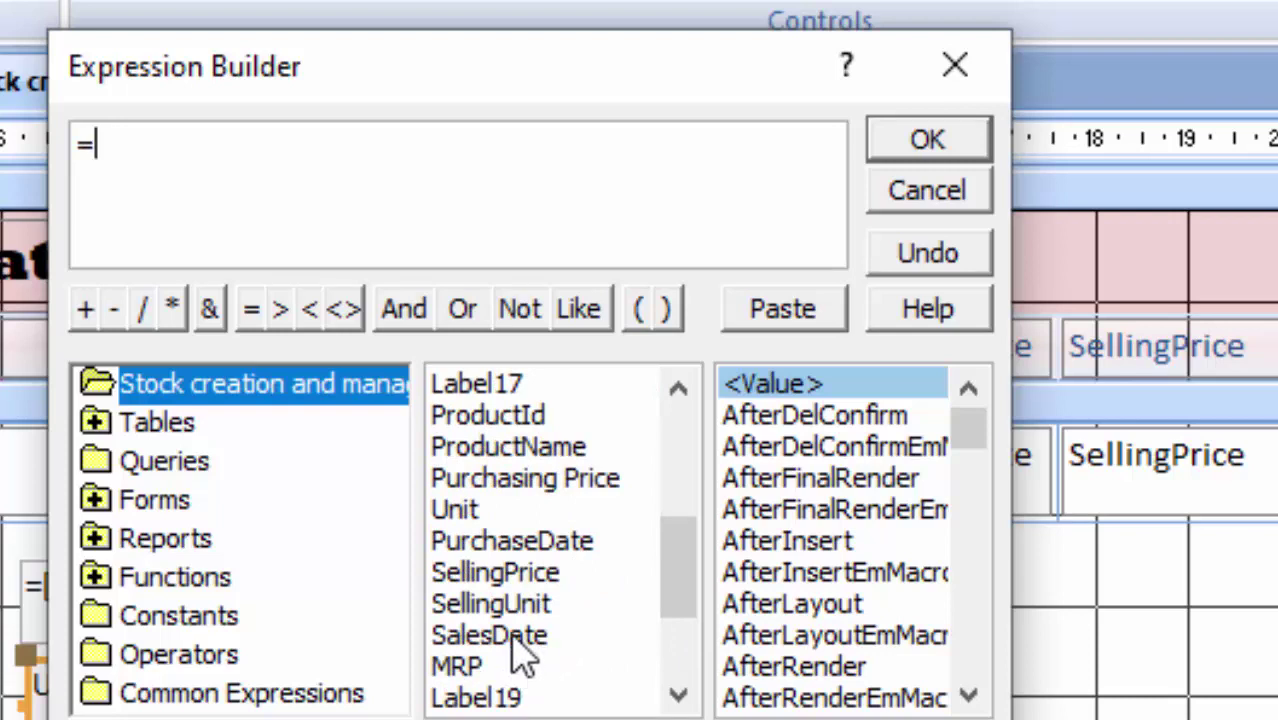
double_click(519, 584)
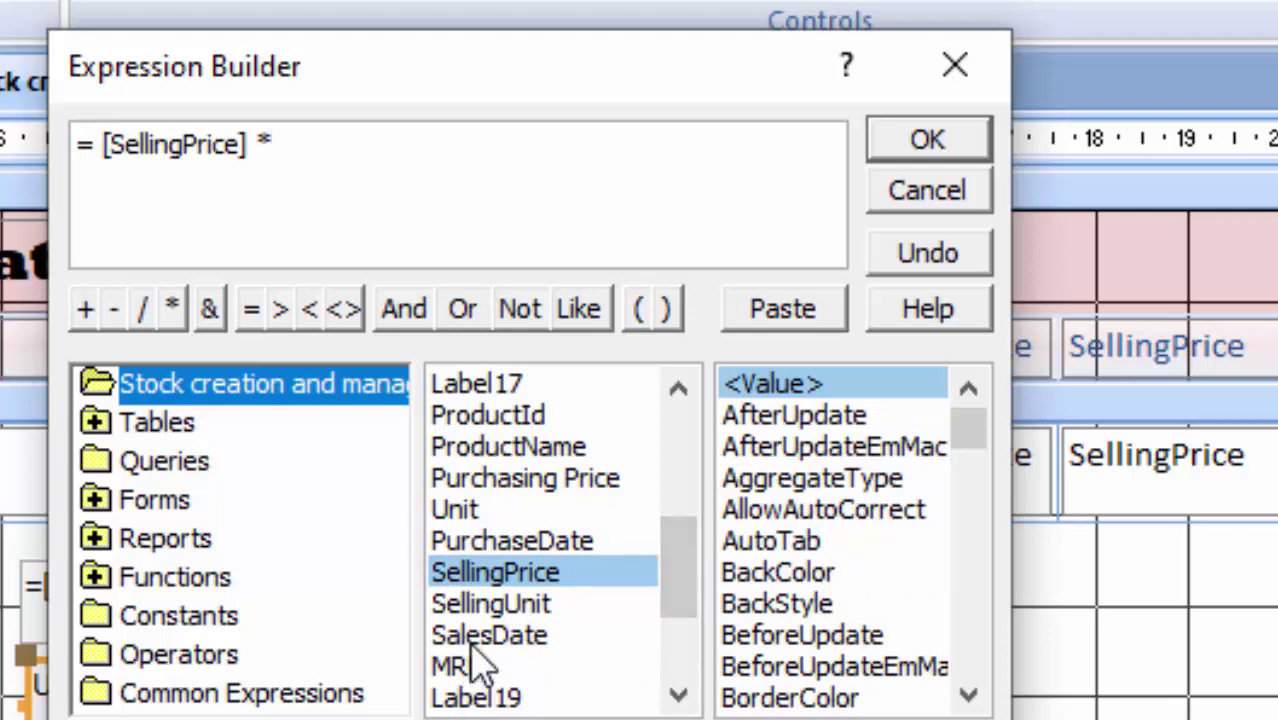
double_click(481, 512)
left_click(927, 140)
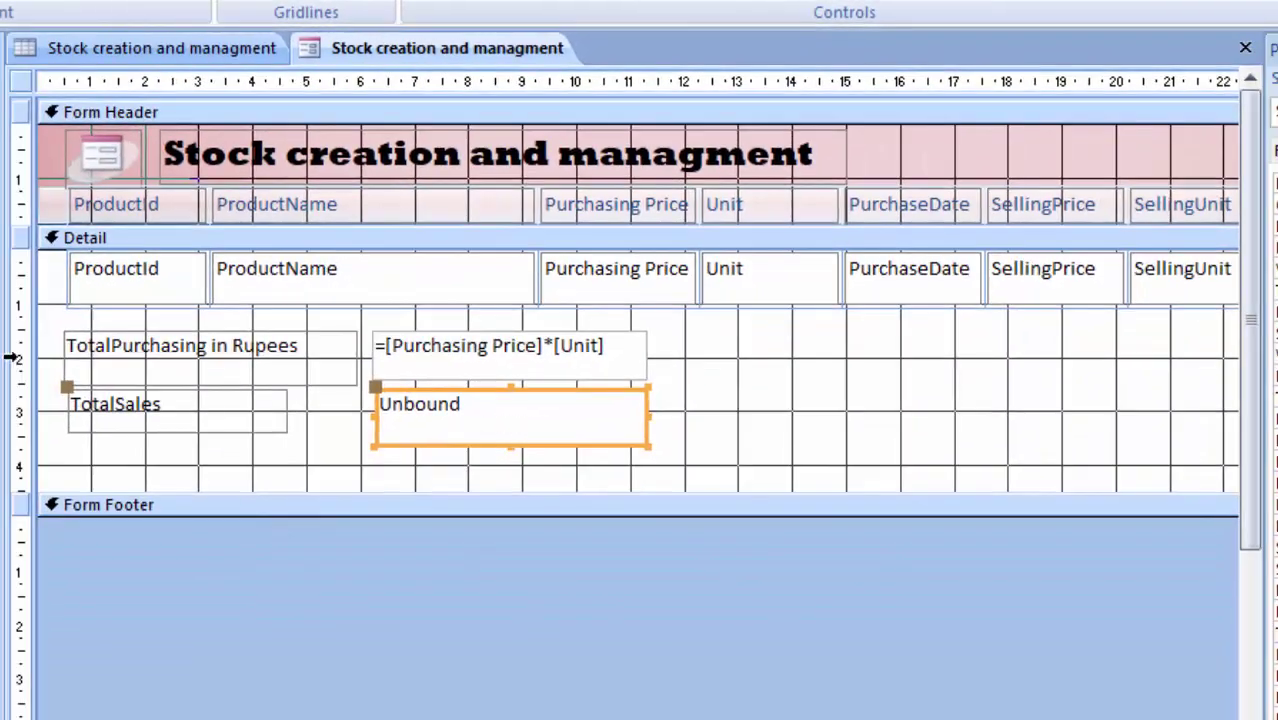
type("=[SellingPrice]*[Unit]")
Move the TotalSales label and =[SellingPrice]*[Unit] box beside the purchasing total, then shorten Detail
left_click(497, 476)
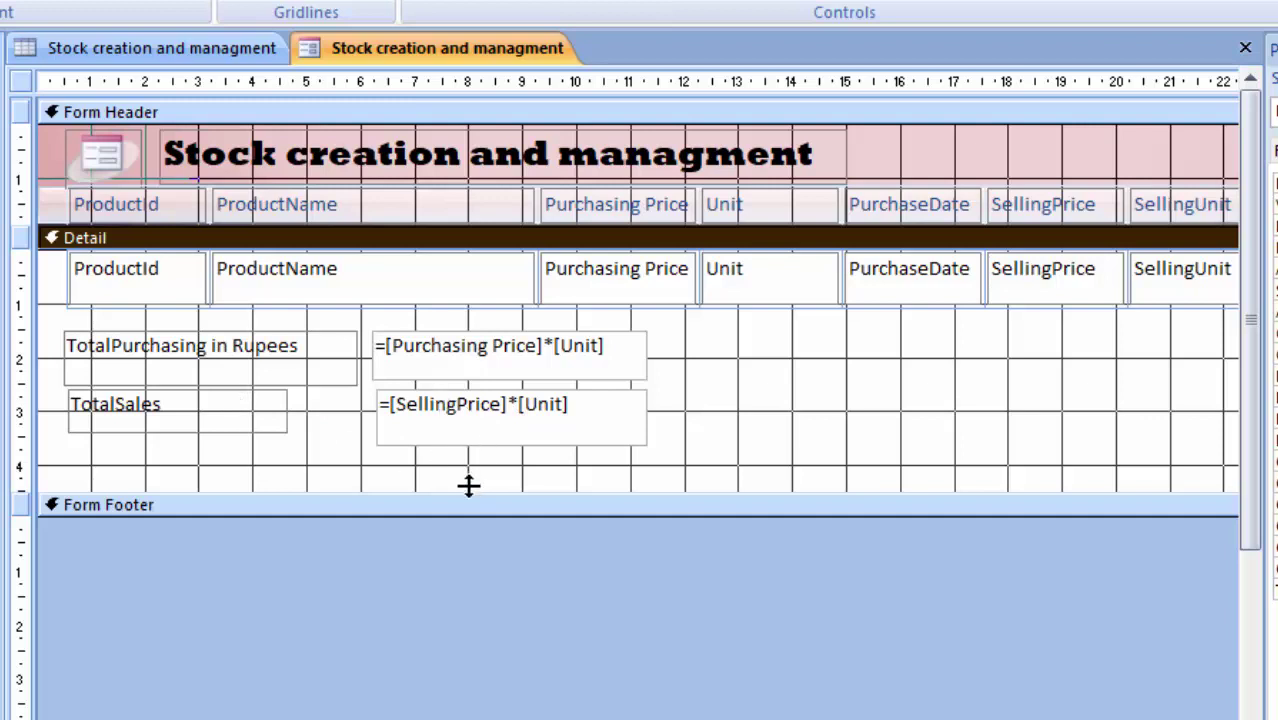
left_click_drag(454, 491, 456, 589)
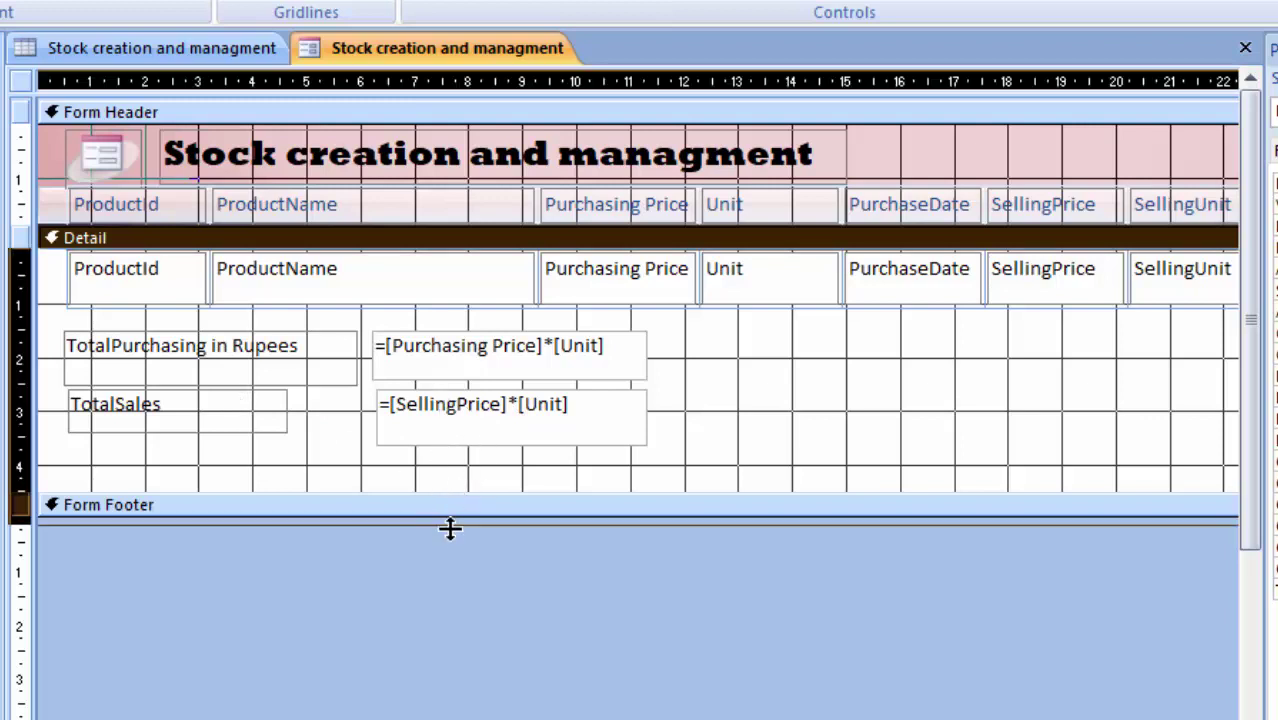
left_click(560, 440)
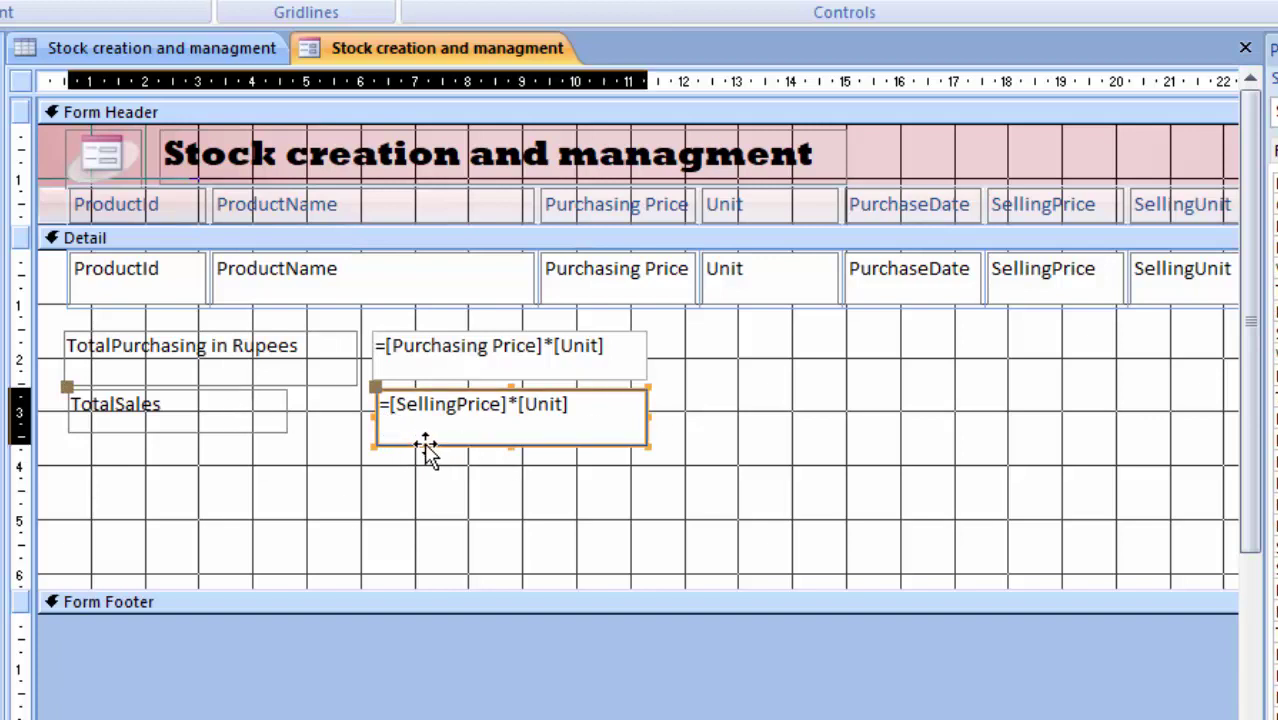
left_click_drag(413, 442, 977, 389)
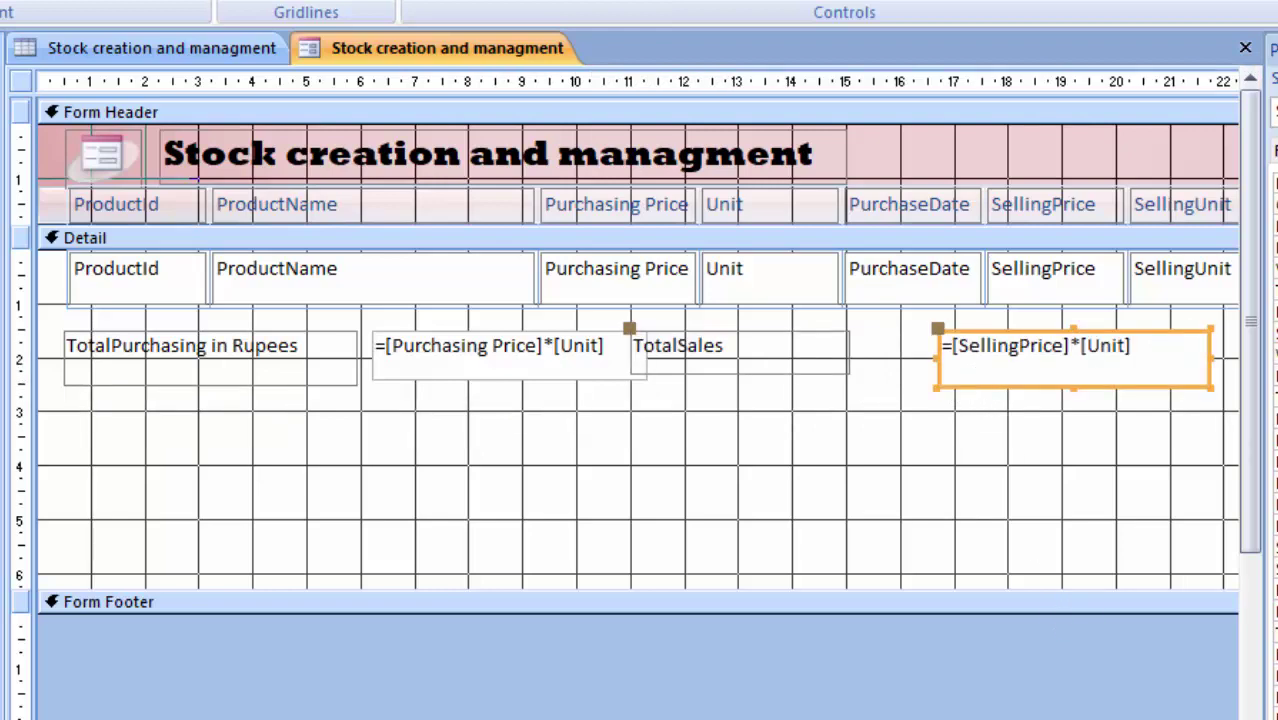
scroll(637, 333, "right", 3)
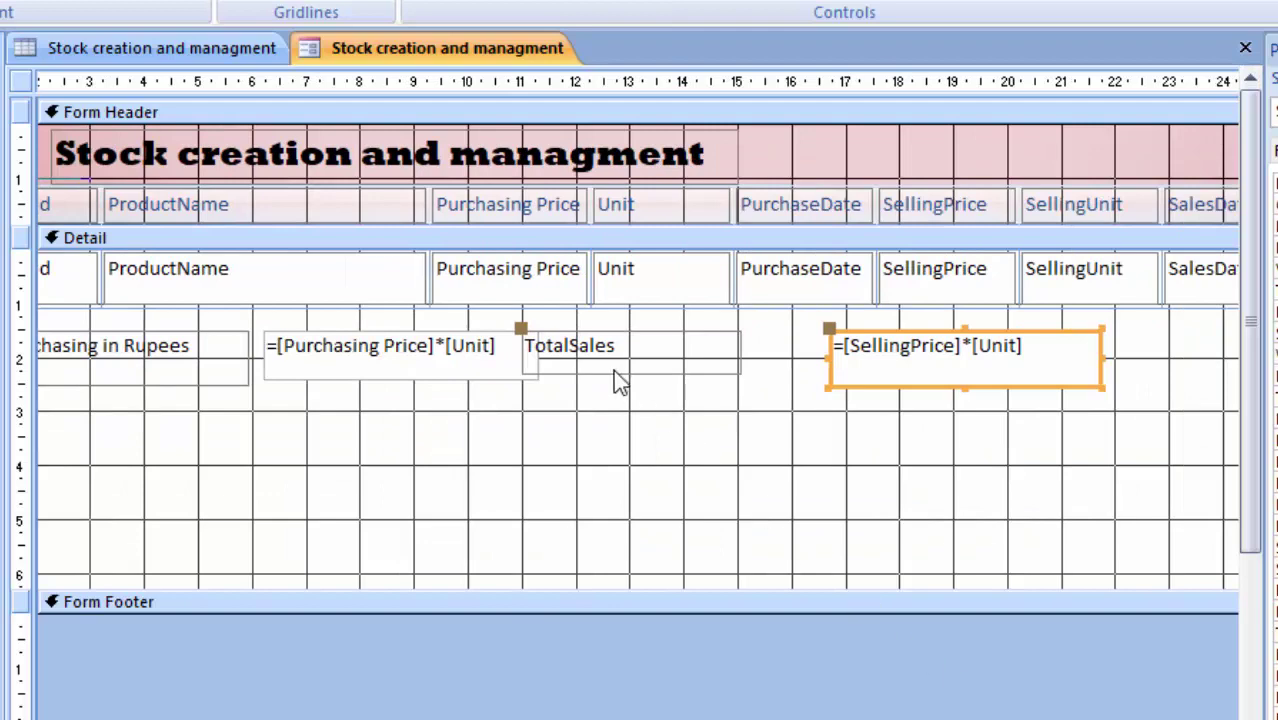
left_click_drag(613, 369, 645, 372)
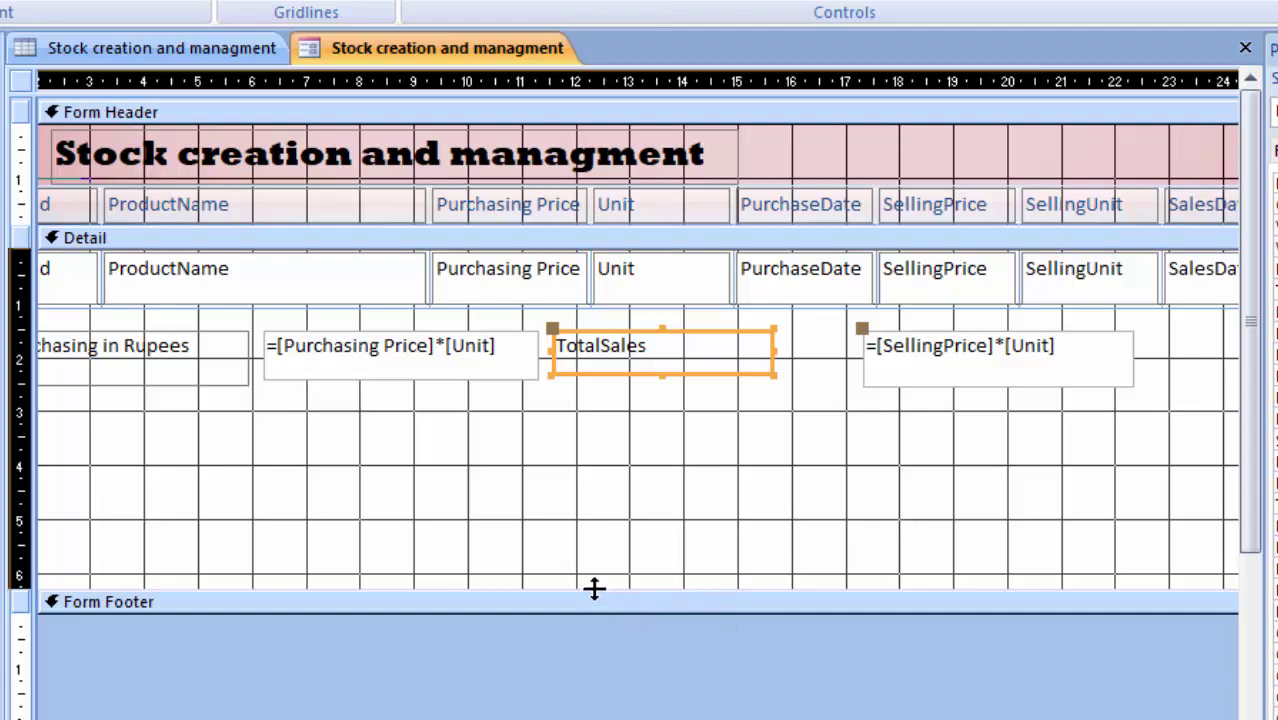
left_click_drag(593, 590, 611, 455)
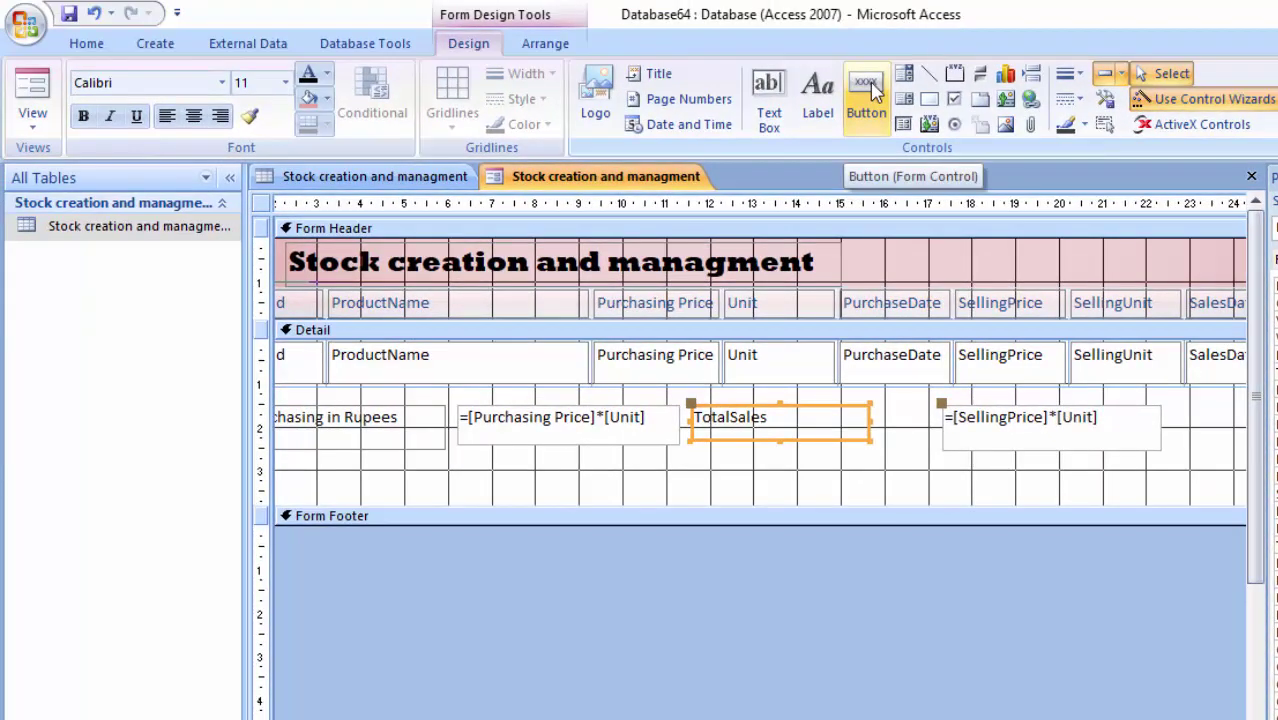
Draw a text Next Record button (Go To Next Record) in the Form Footer and enlarge the footer
left_click(868, 95)
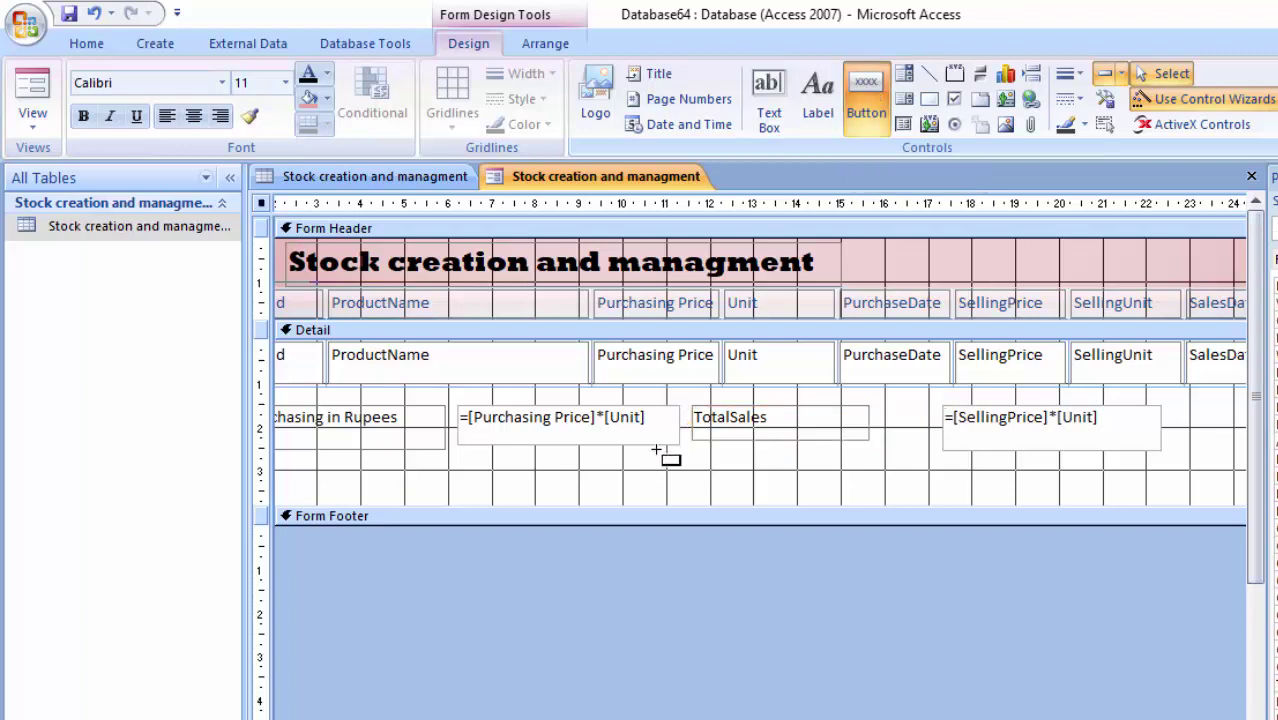
left_click_drag(351, 538, 490, 576)
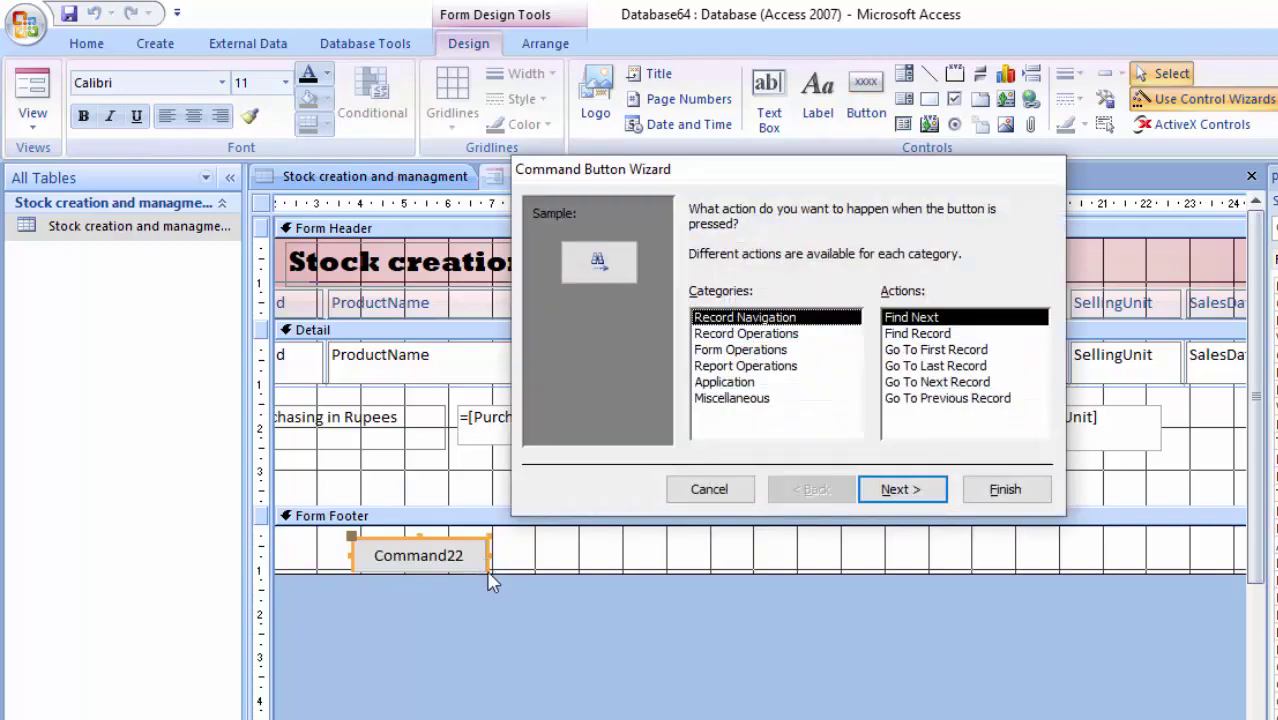
left_click(952, 381)
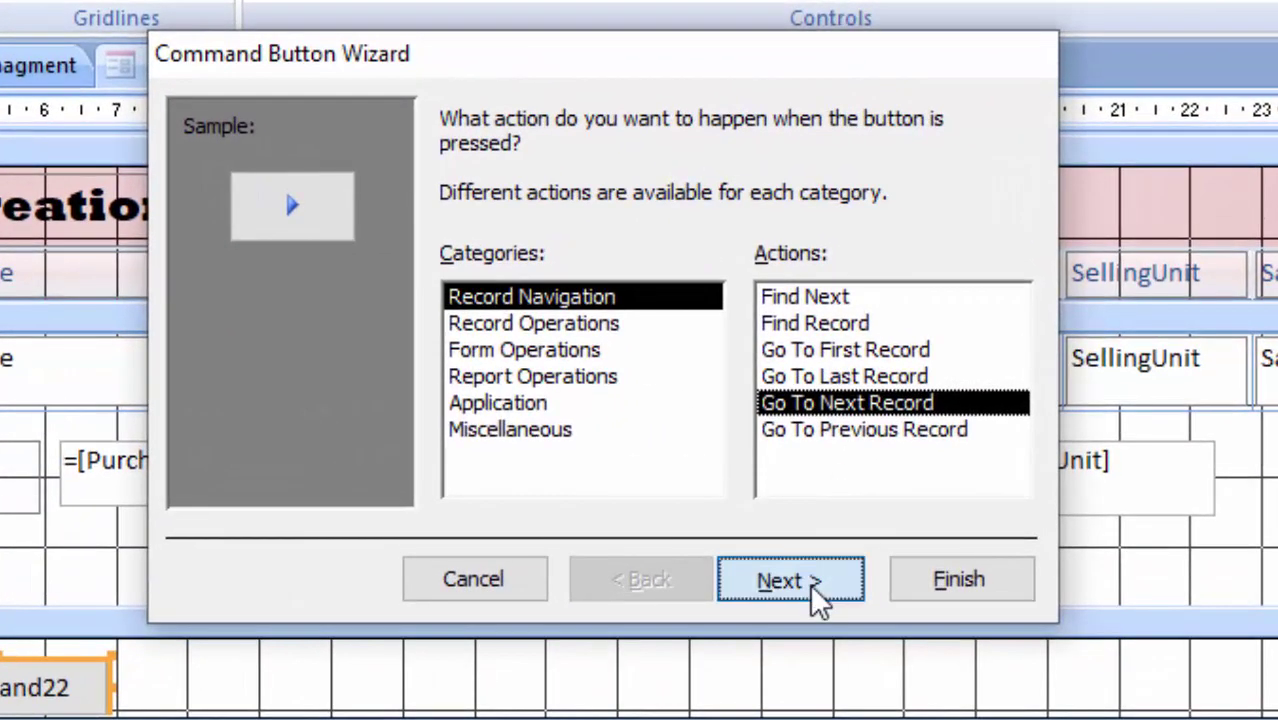
left_click(918, 494)
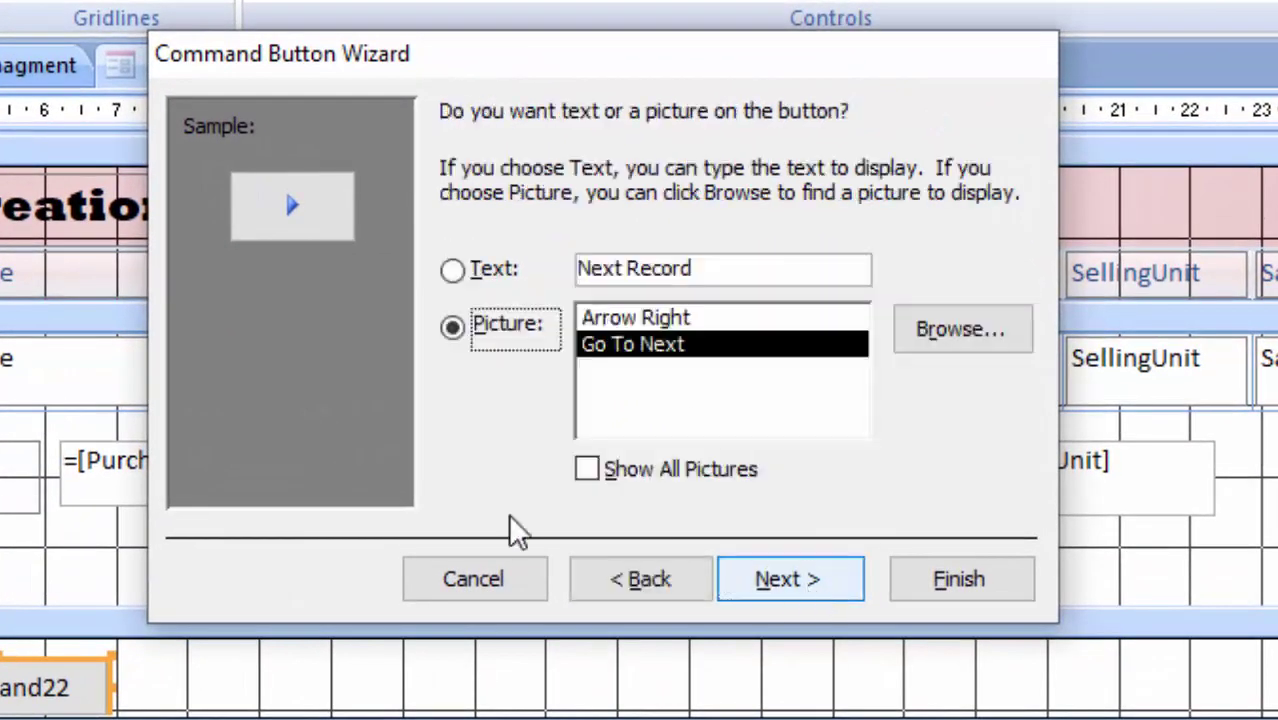
left_click(455, 272)
left_click(768, 573)
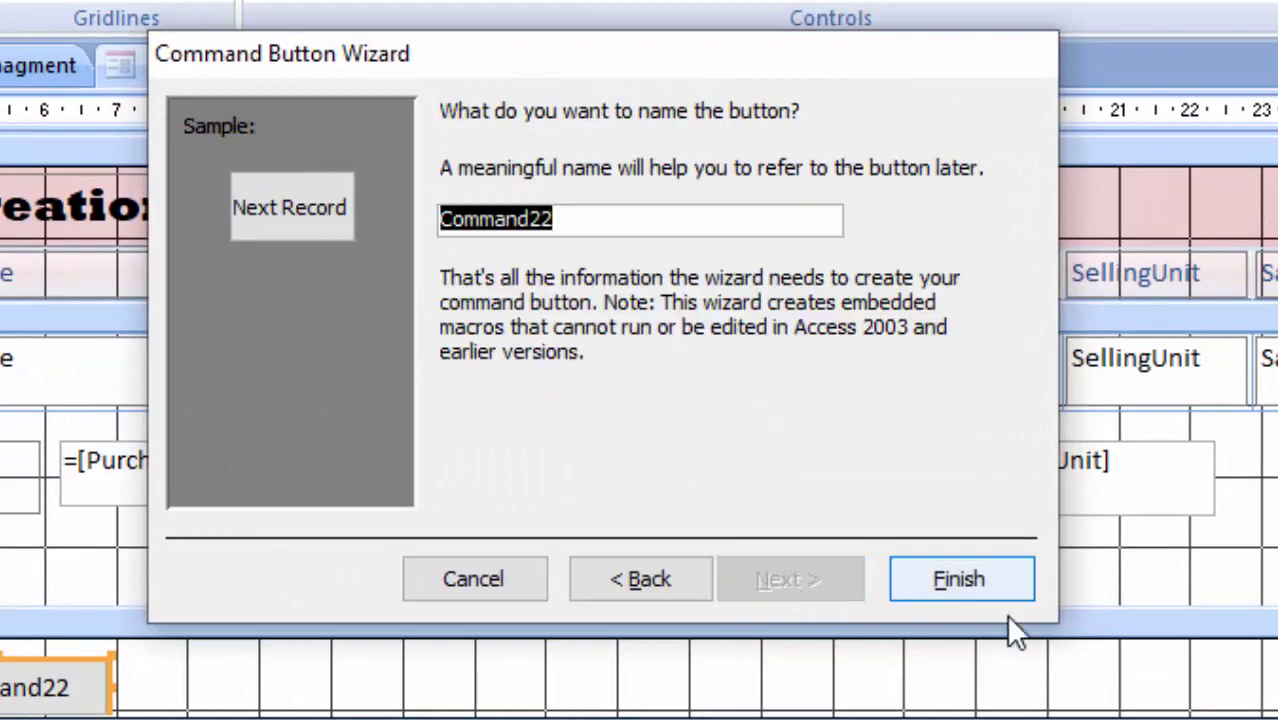
left_click(983, 584)
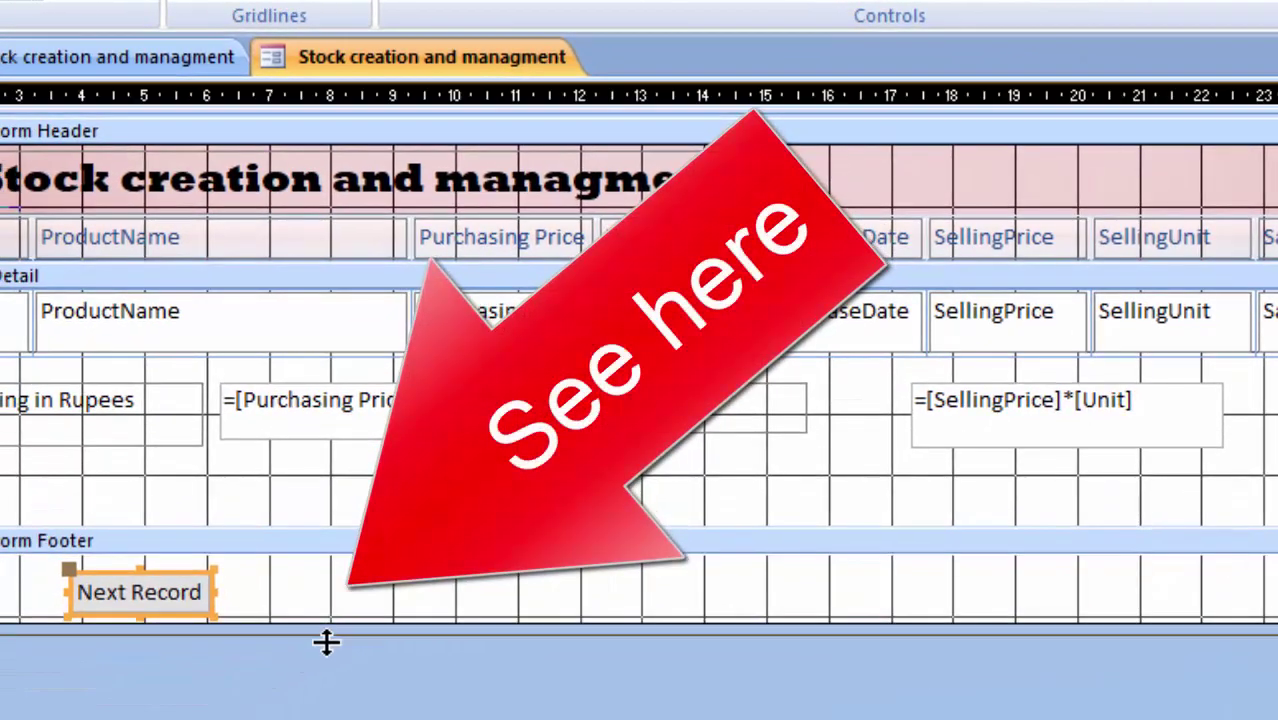
left_click_drag(327, 643, 328, 663)
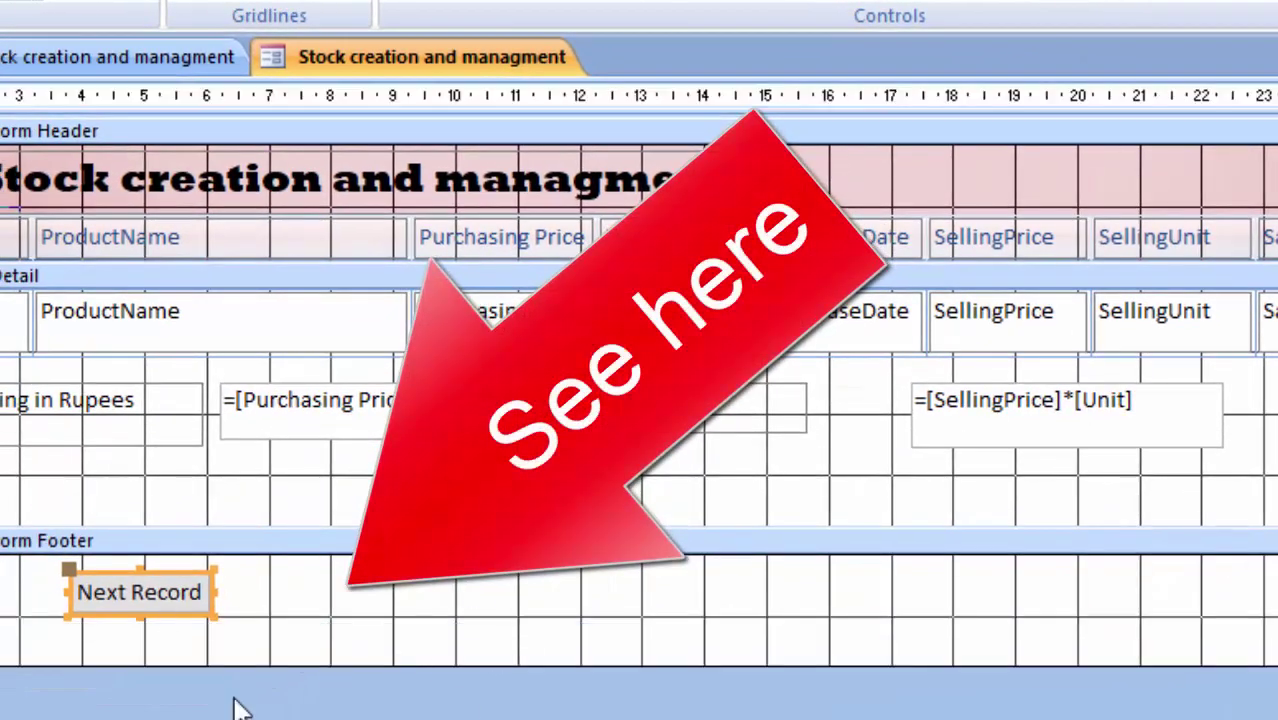
left_click(366, 600)
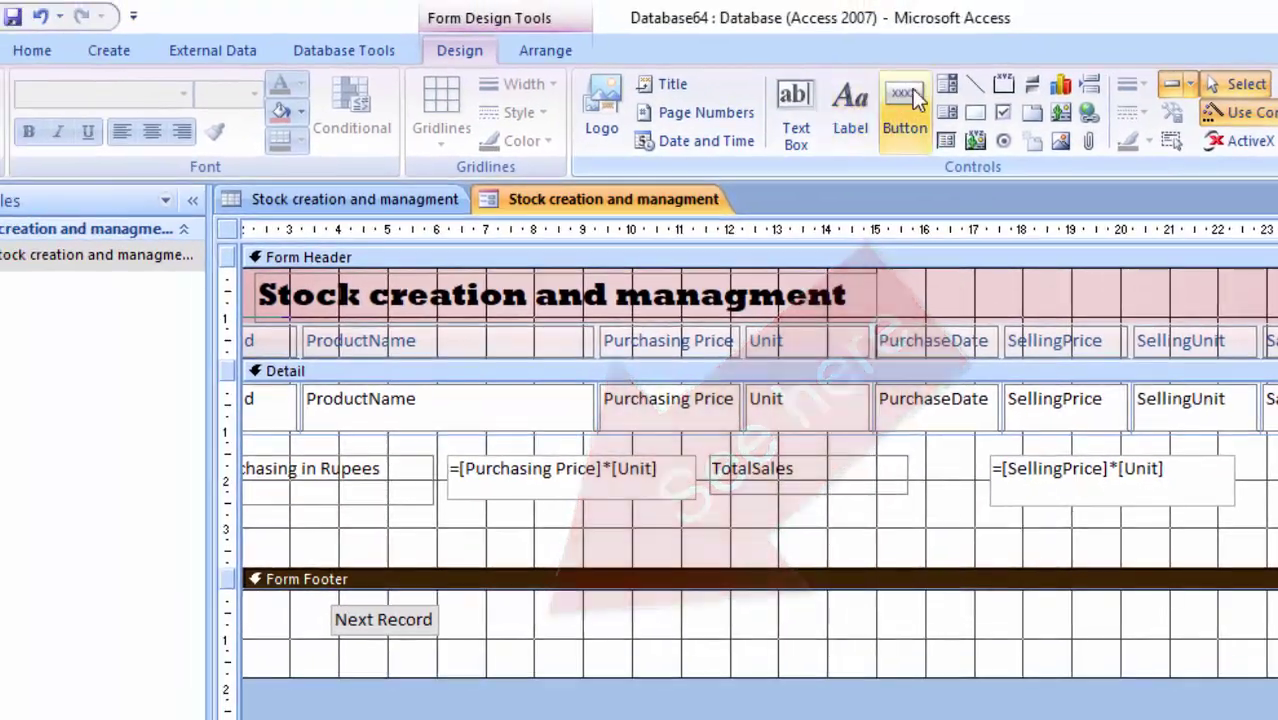
Create a text Previous Record button (Go To Previous Record) and place it beside Next Record
left_click(868, 30)
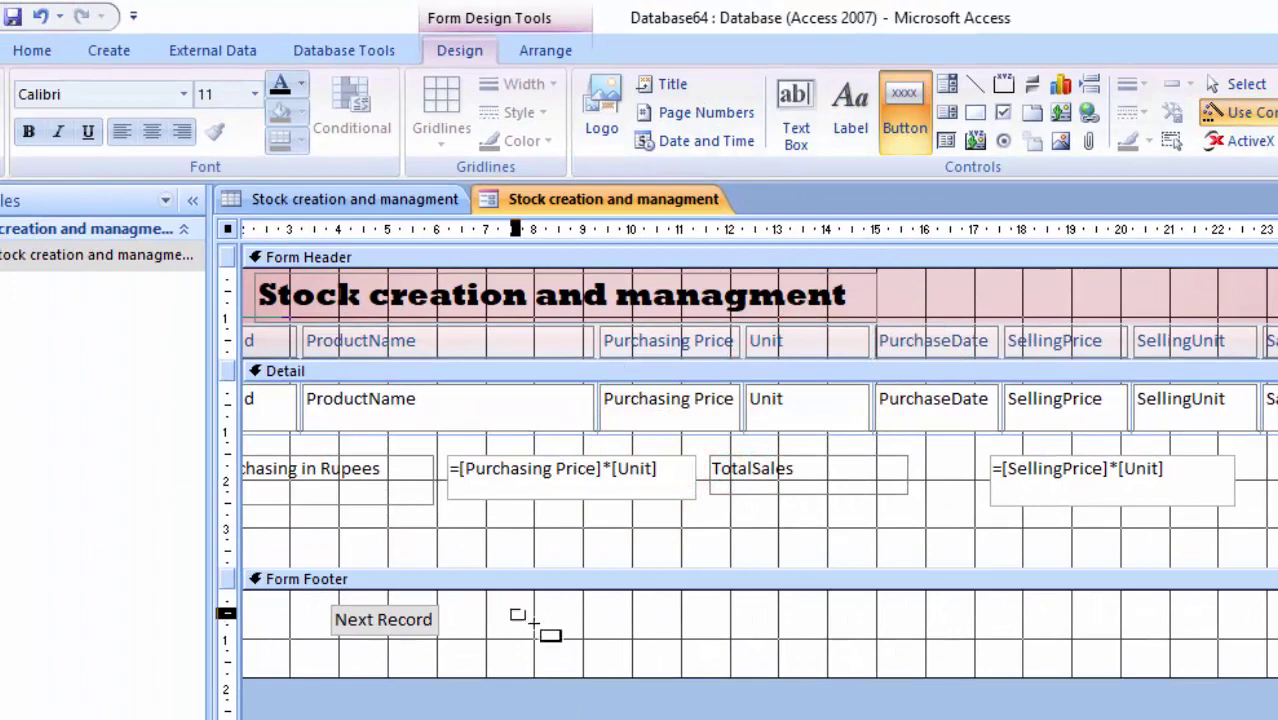
left_click_drag(510, 609, 673, 648)
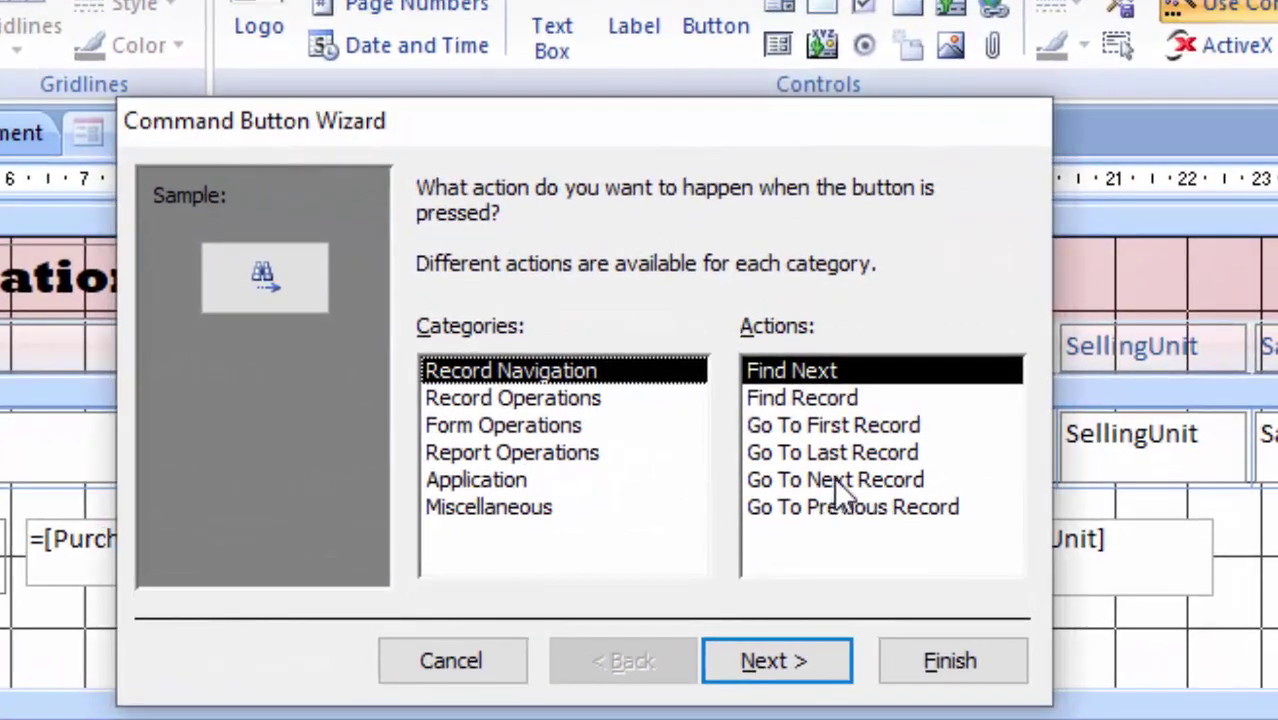
left_click(834, 481)
left_click(841, 510)
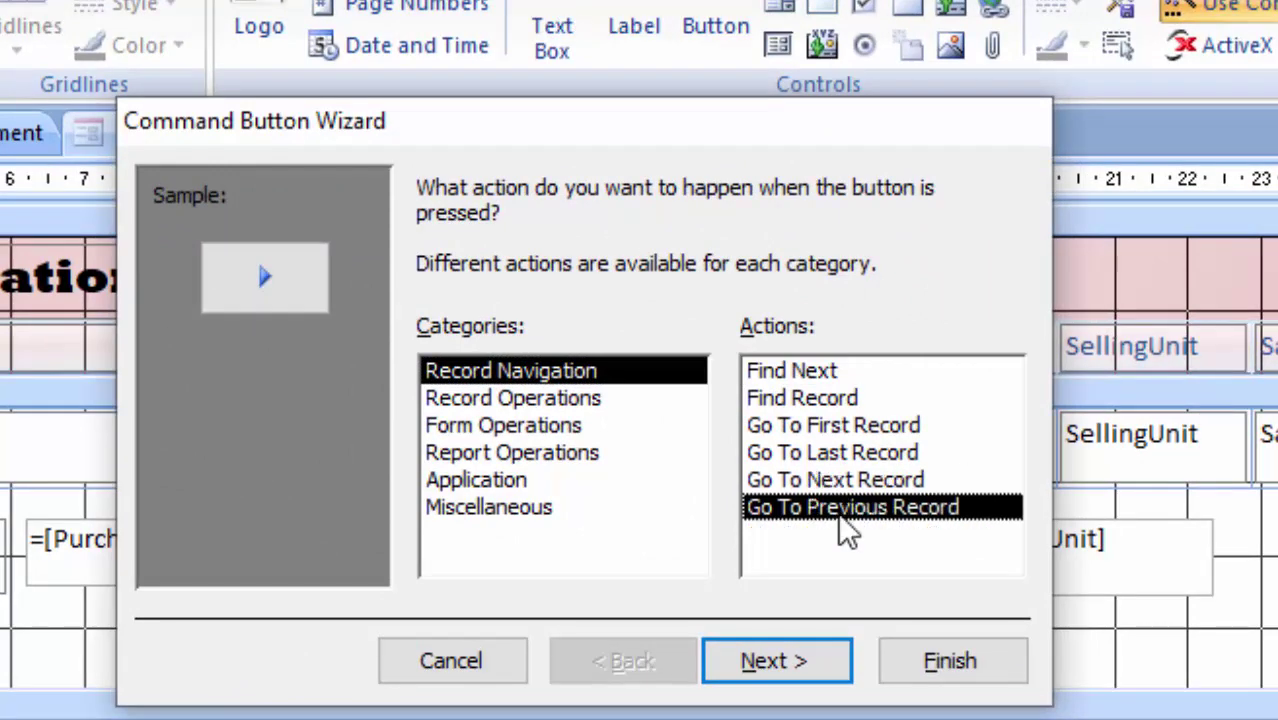
left_click(805, 670)
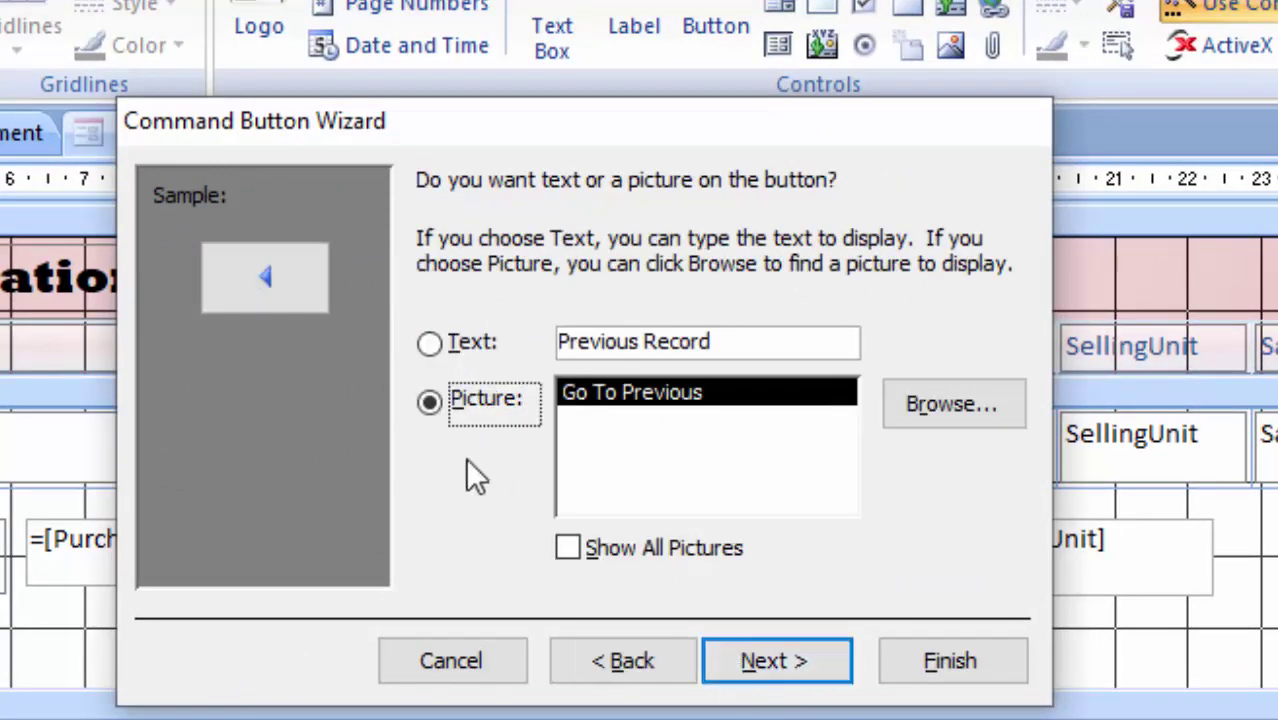
left_click(429, 343)
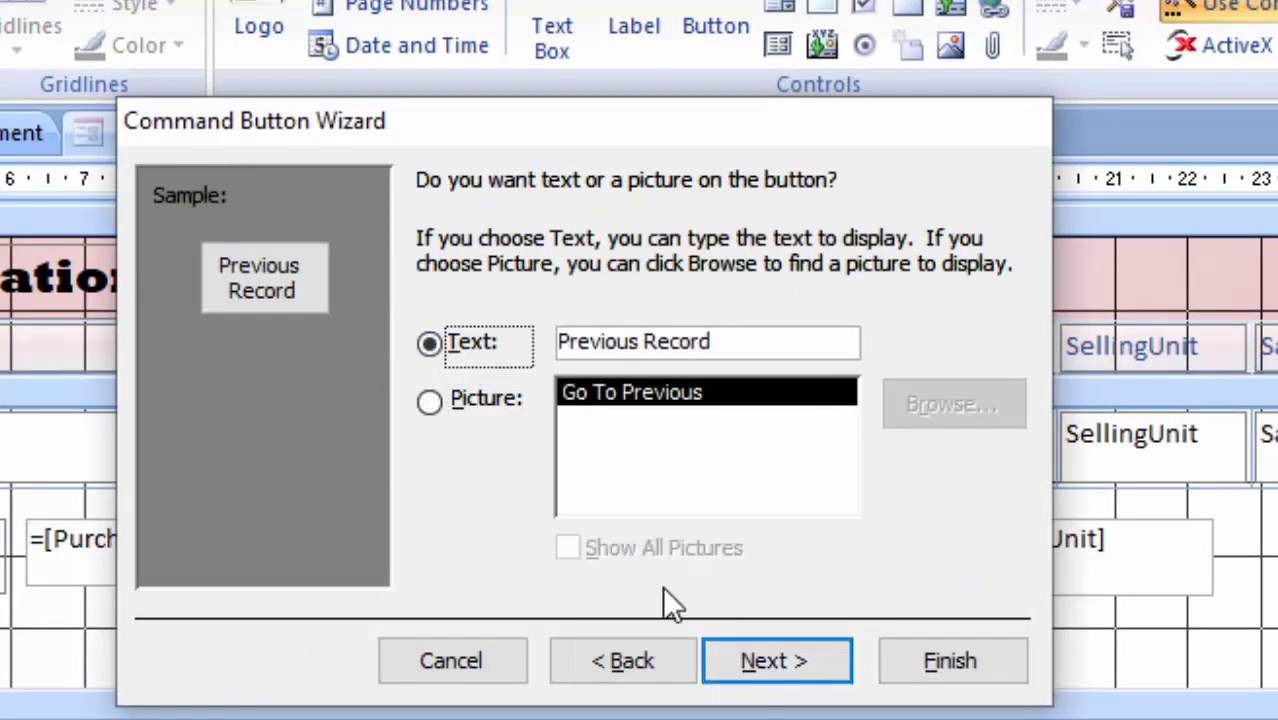
left_click(807, 676)
left_click(948, 658)
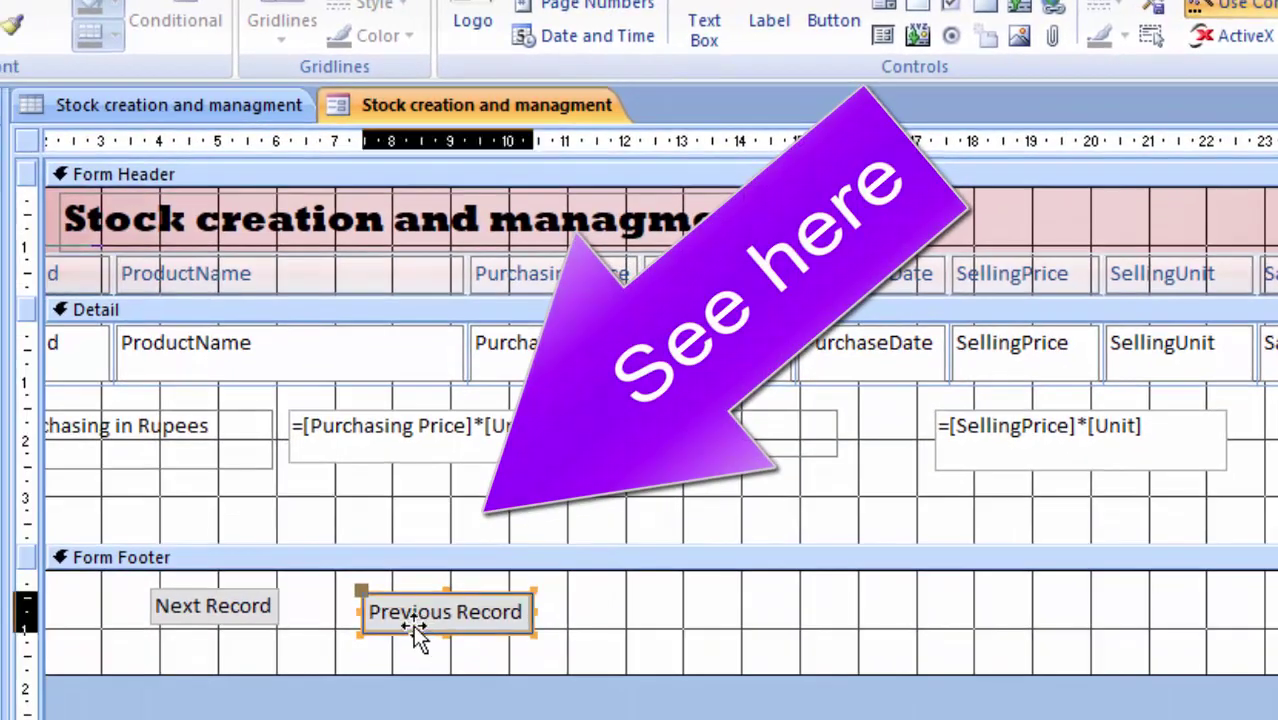
left_click_drag(414, 633, 402, 616)
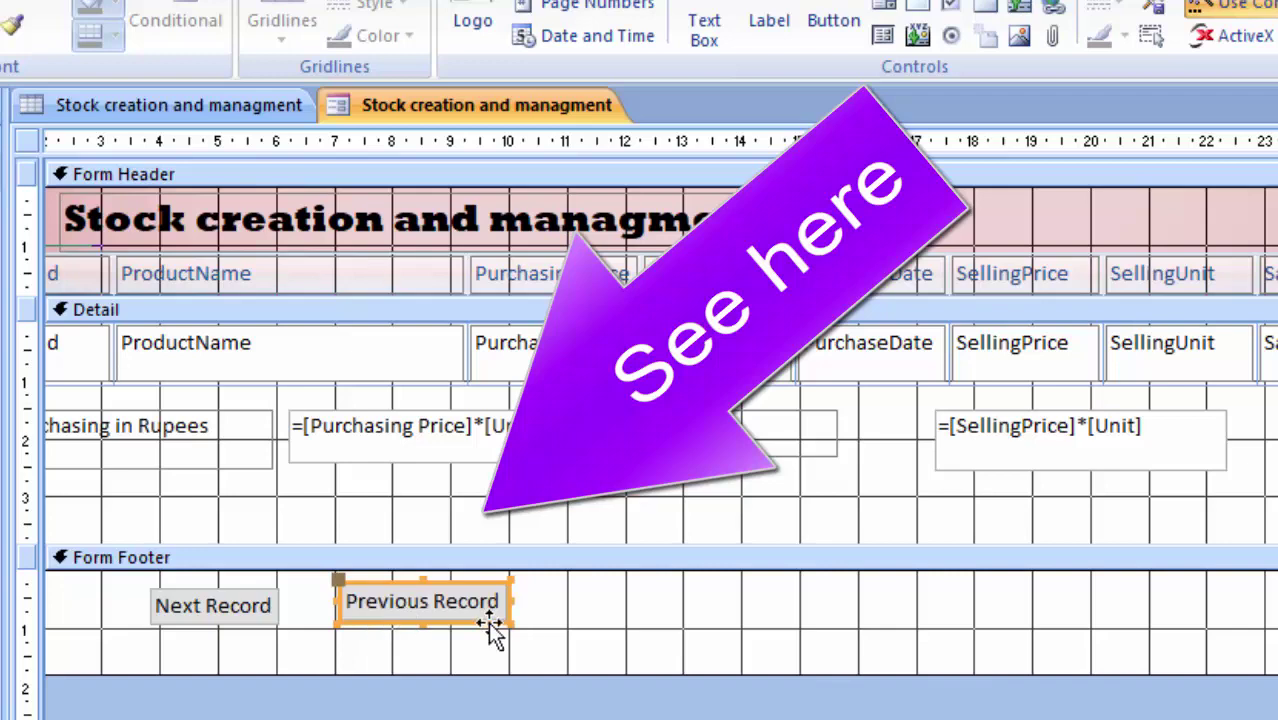
left_click(545, 632)
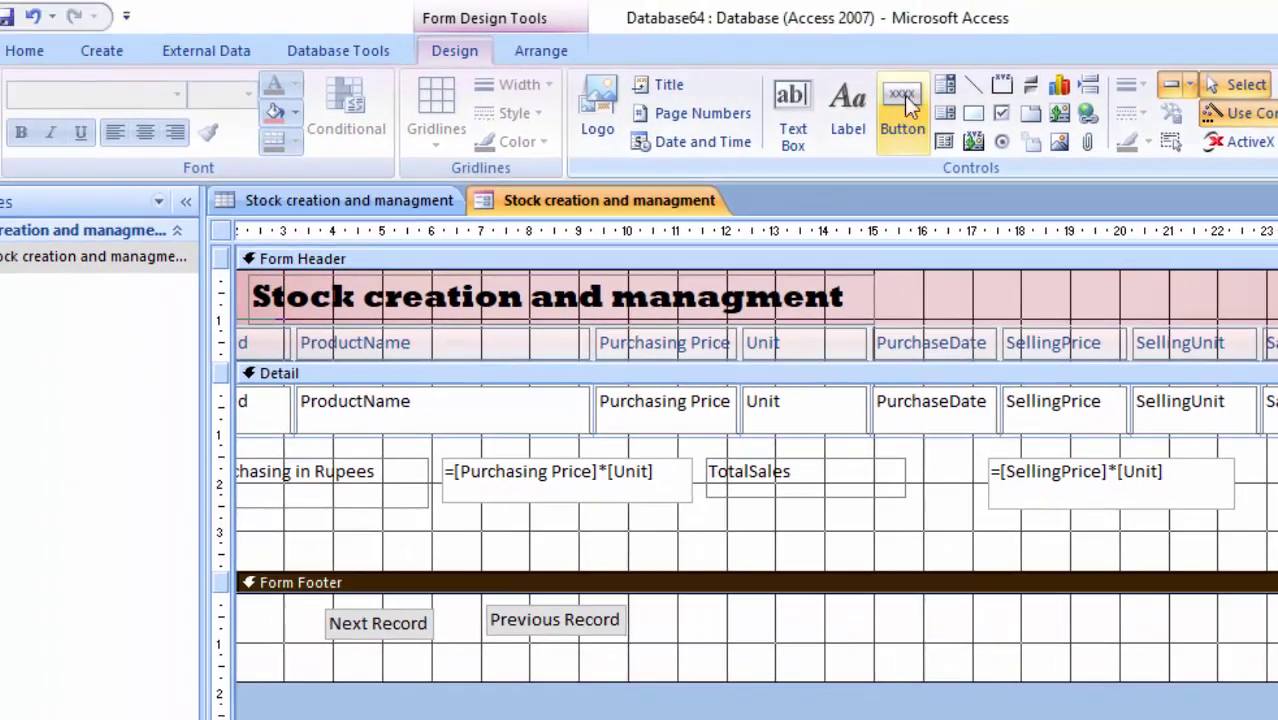
Create a text Add Record button with the Add New Record action and widen it
left_click(908, 105)
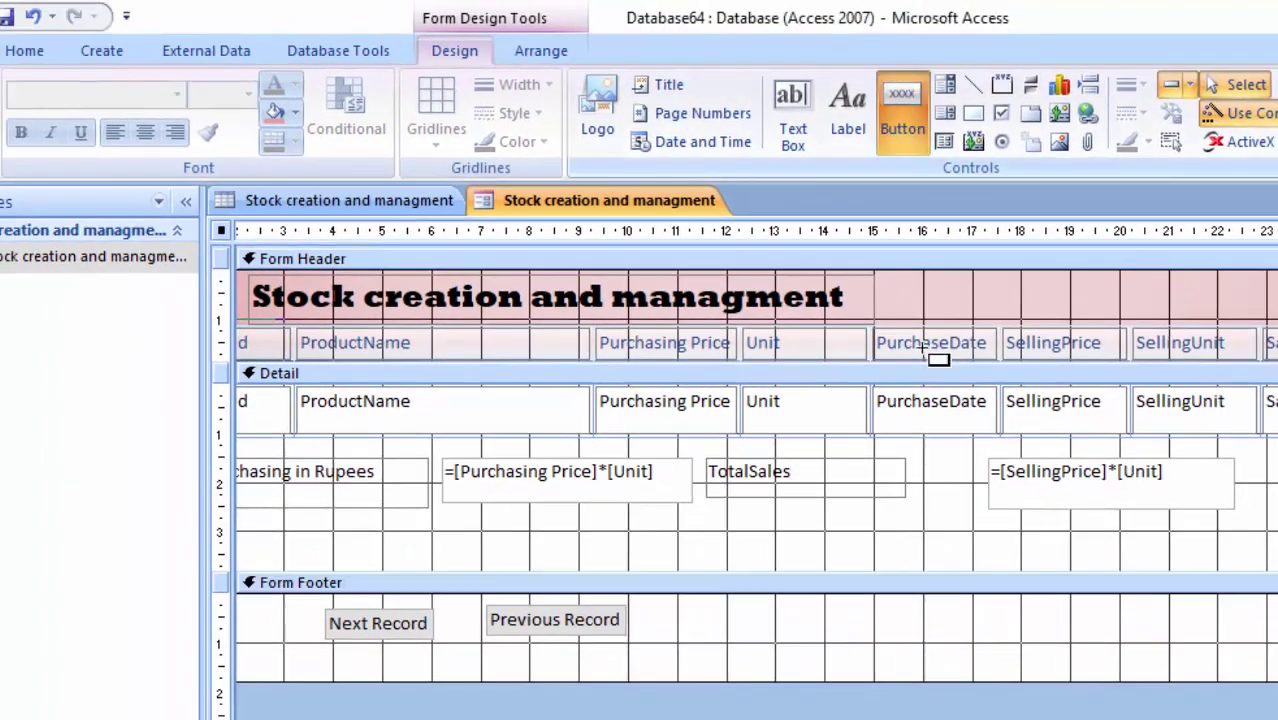
left_click_drag(678, 601, 800, 634)
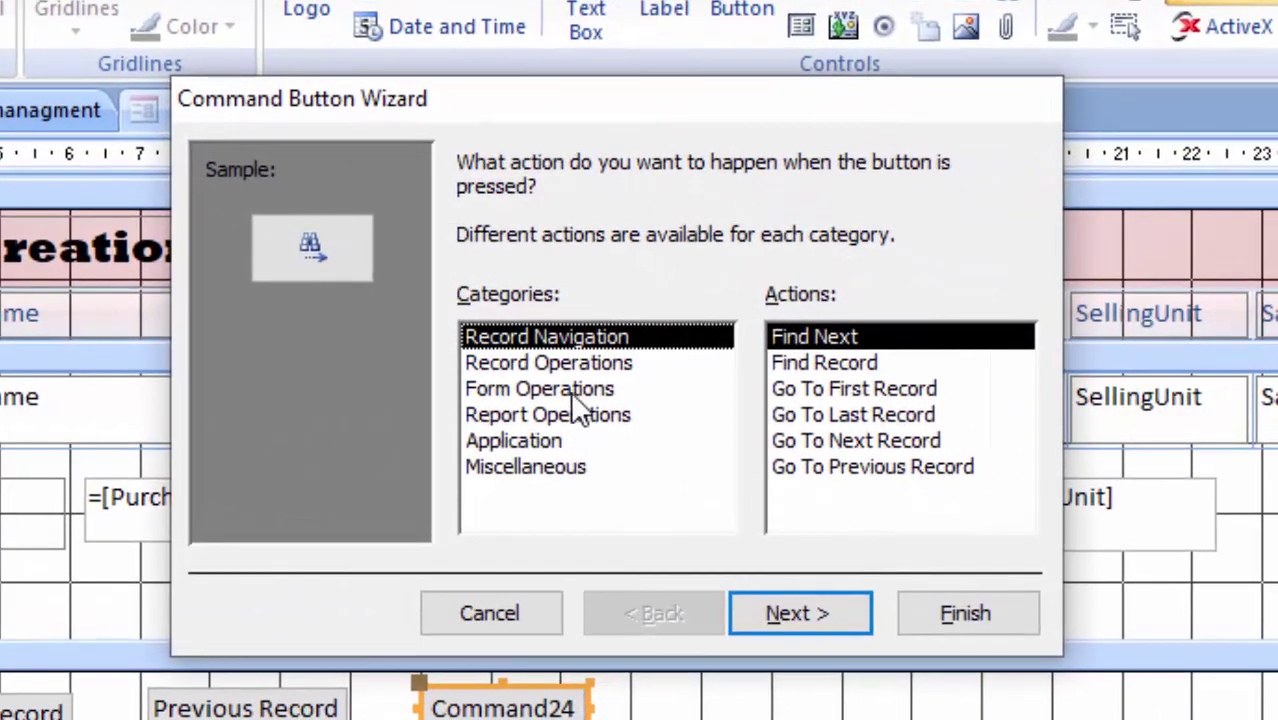
left_click(572, 363)
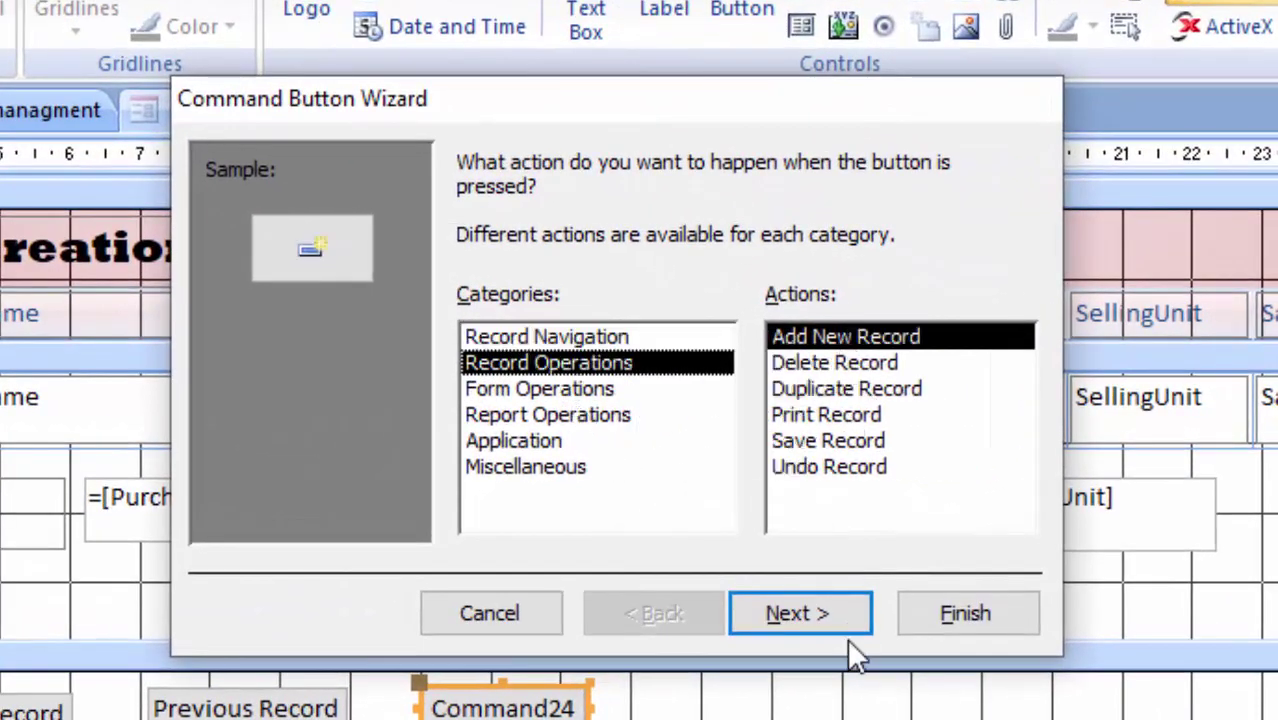
left_click(824, 615)
left_click(522, 312)
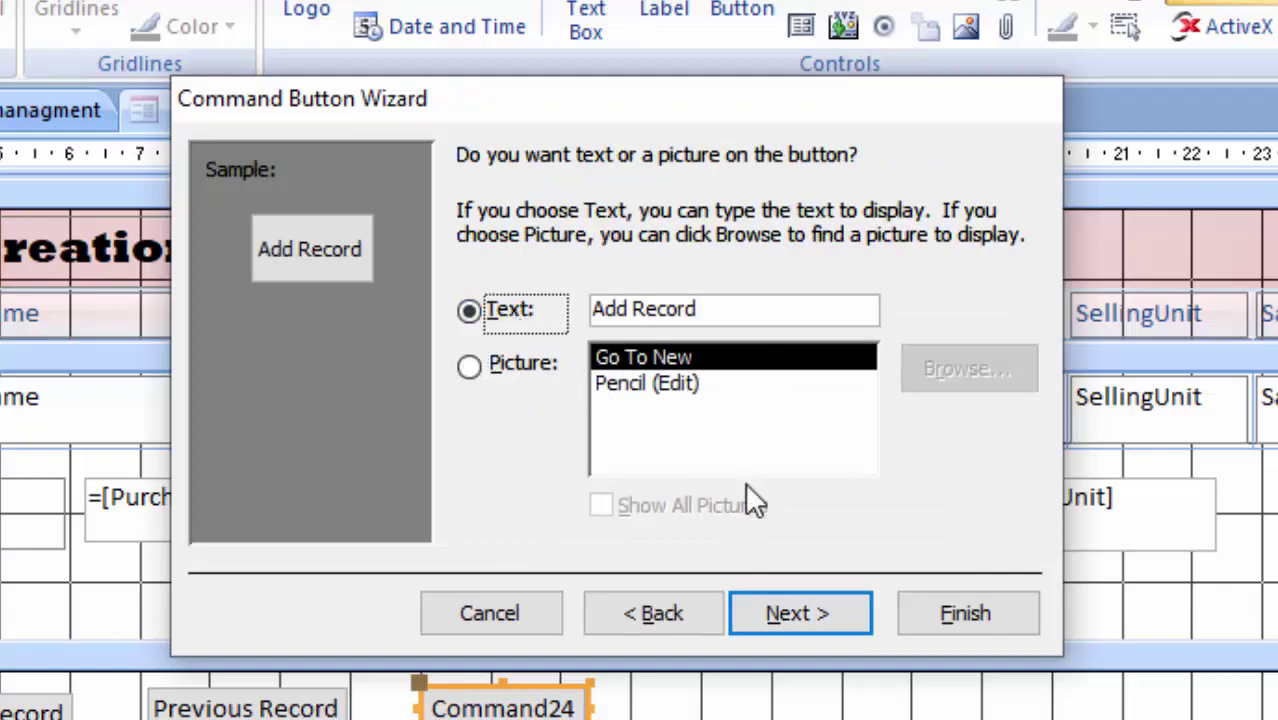
left_click(776, 614)
left_click(925, 613)
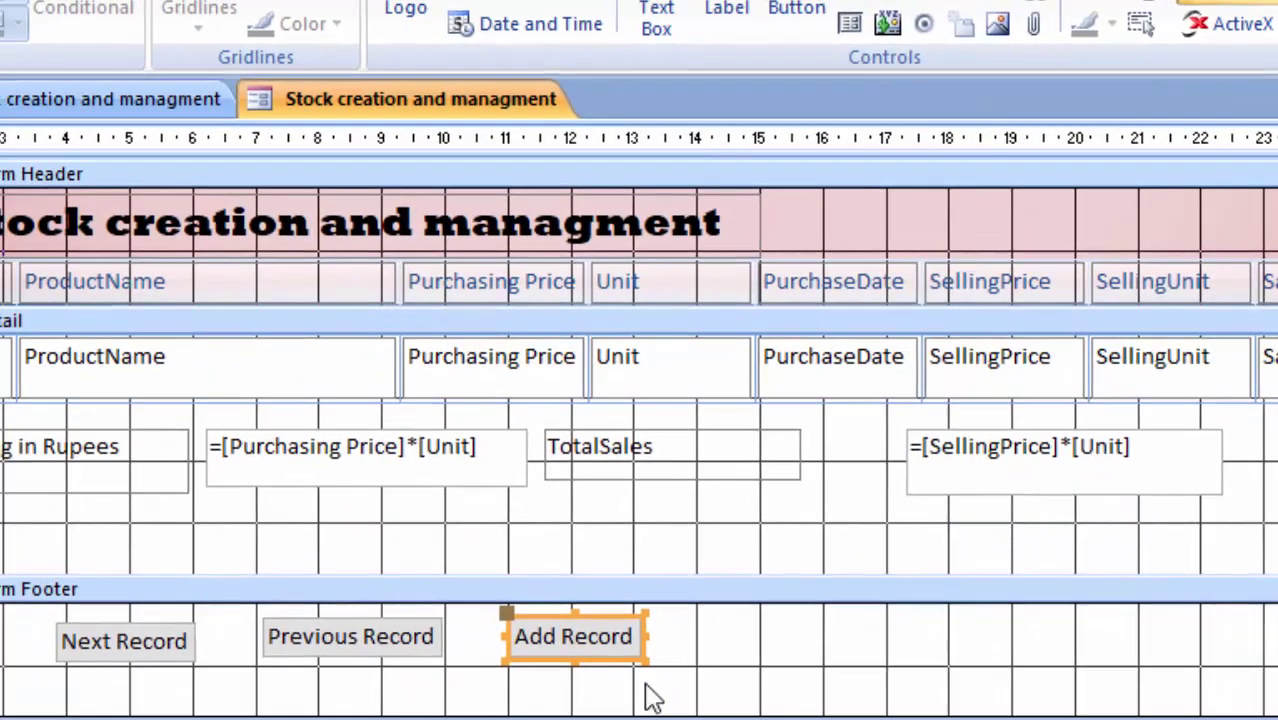
left_click_drag(648, 657, 658, 658)
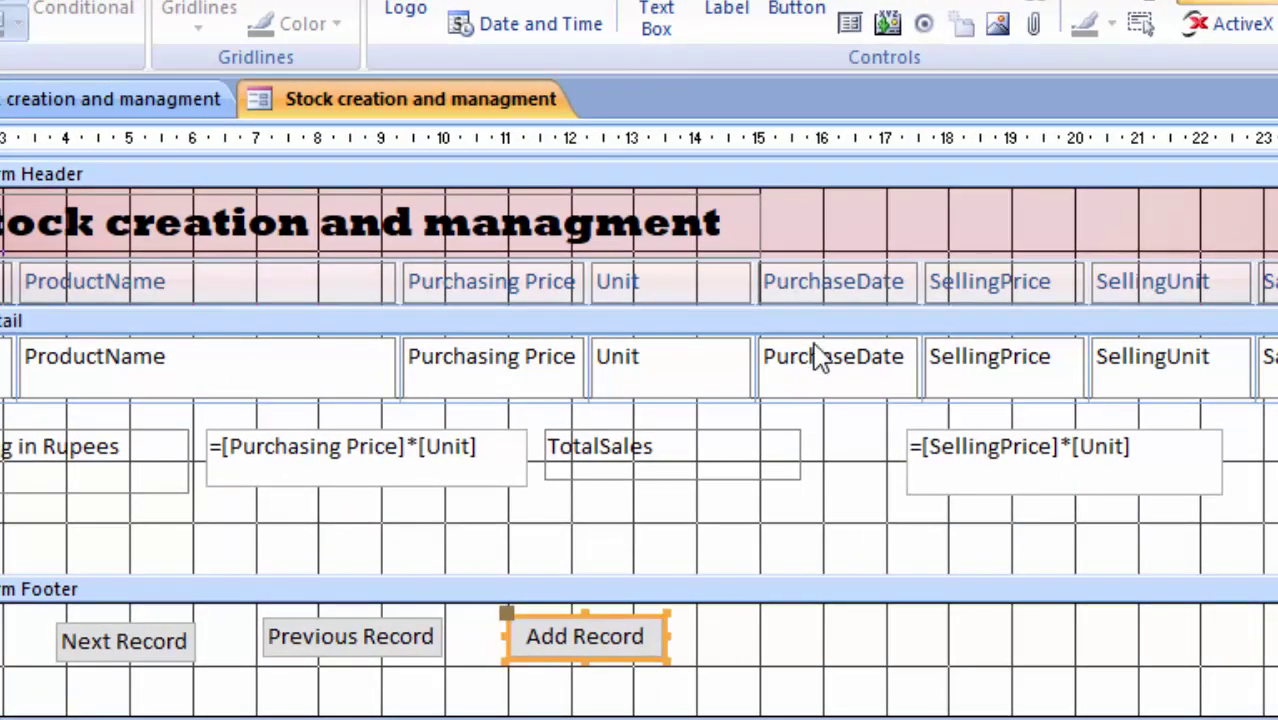
left_click(796, 10)
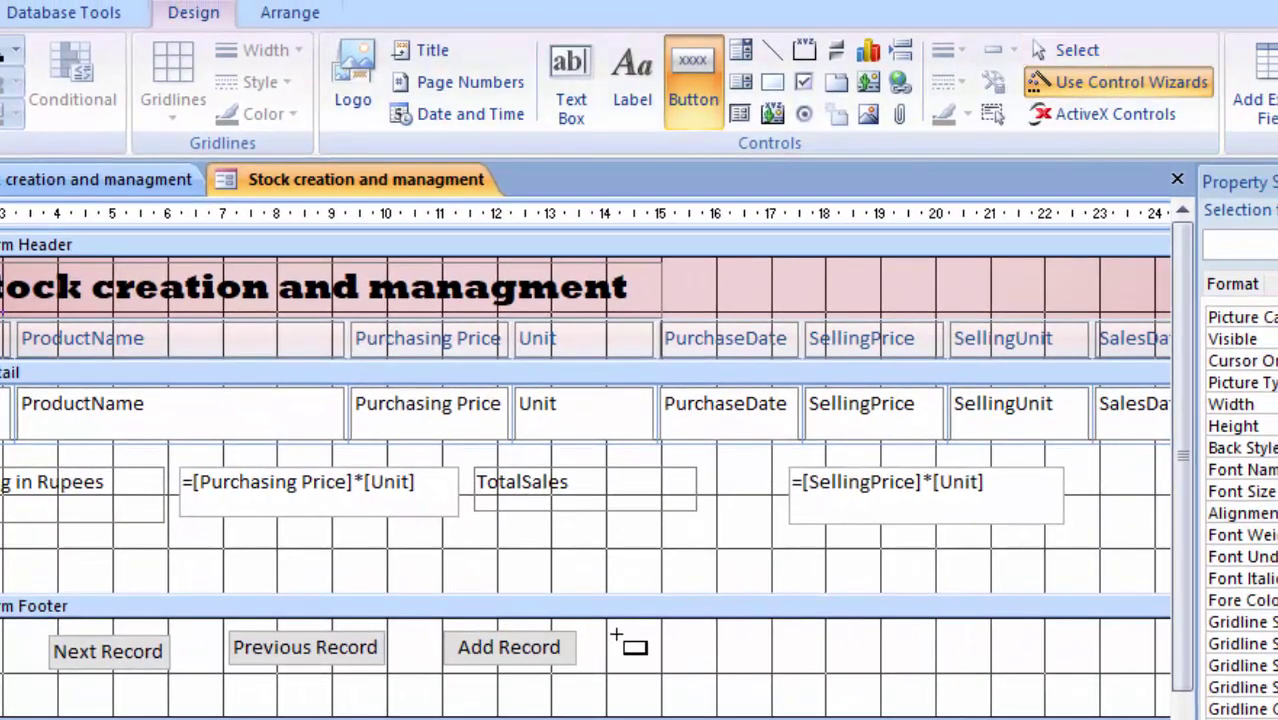
Draw a text Delete Record button (Record Operations > Delete Record) to the right of Add Record
left_click_drag(618, 636, 760, 664)
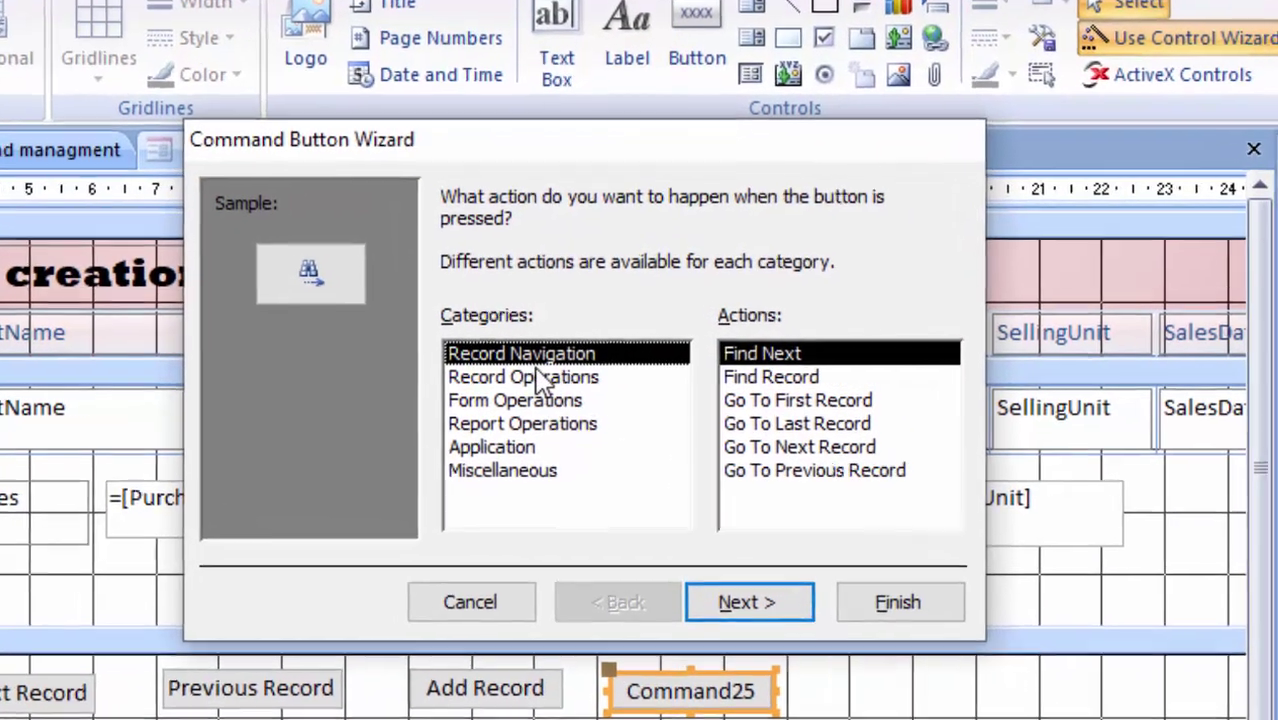
left_click(536, 377)
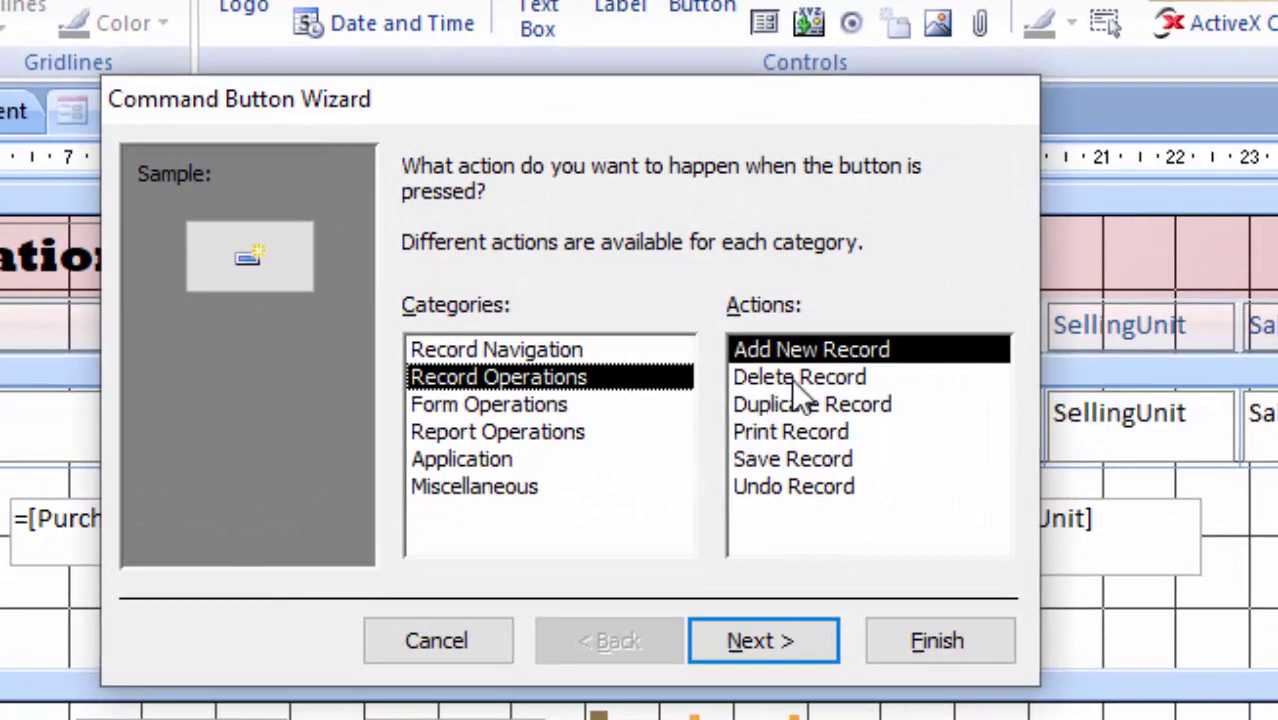
left_click(797, 378)
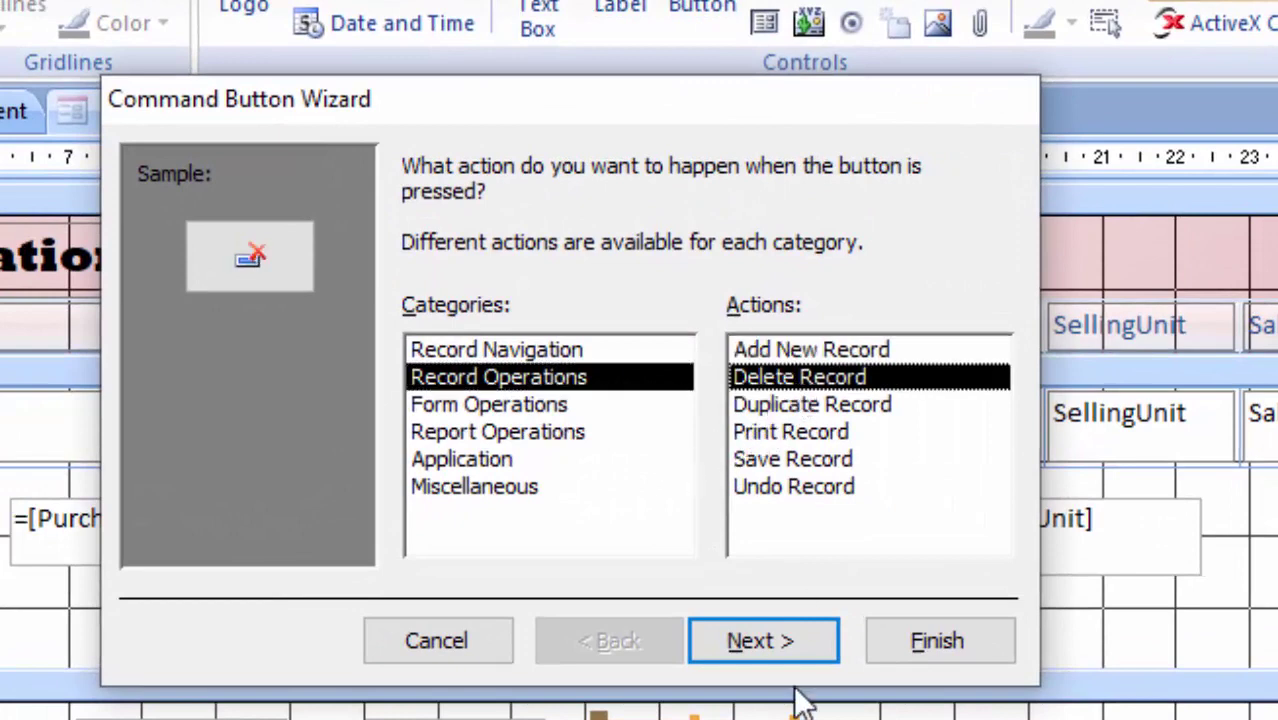
left_click(787, 655)
left_click(414, 321)
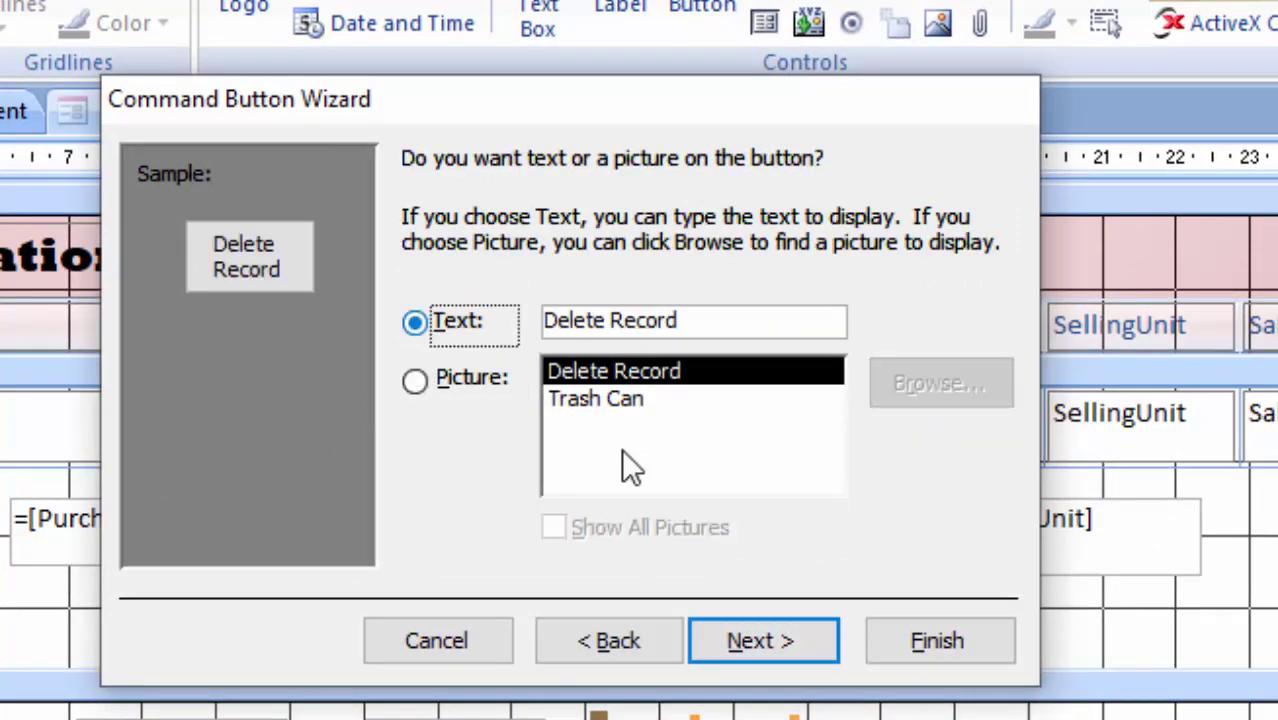
left_click(746, 650)
left_click(910, 648)
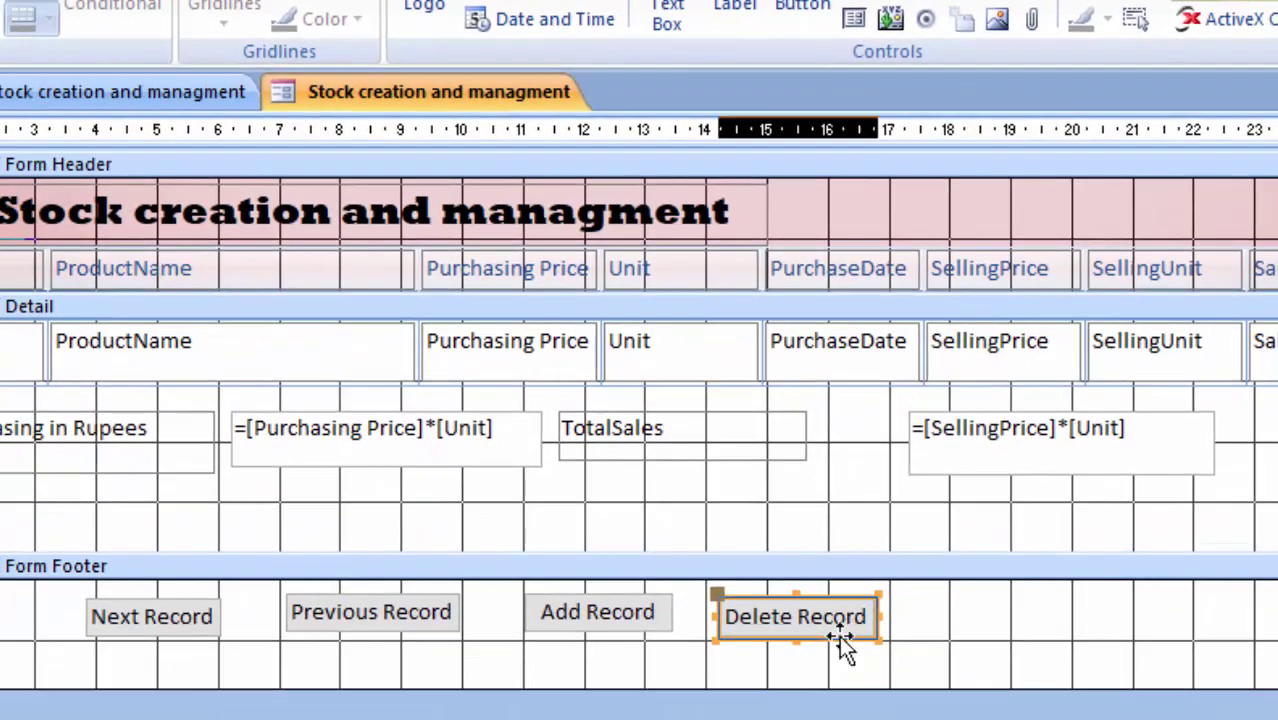
left_click(839, 632)
left_click(870, 673)
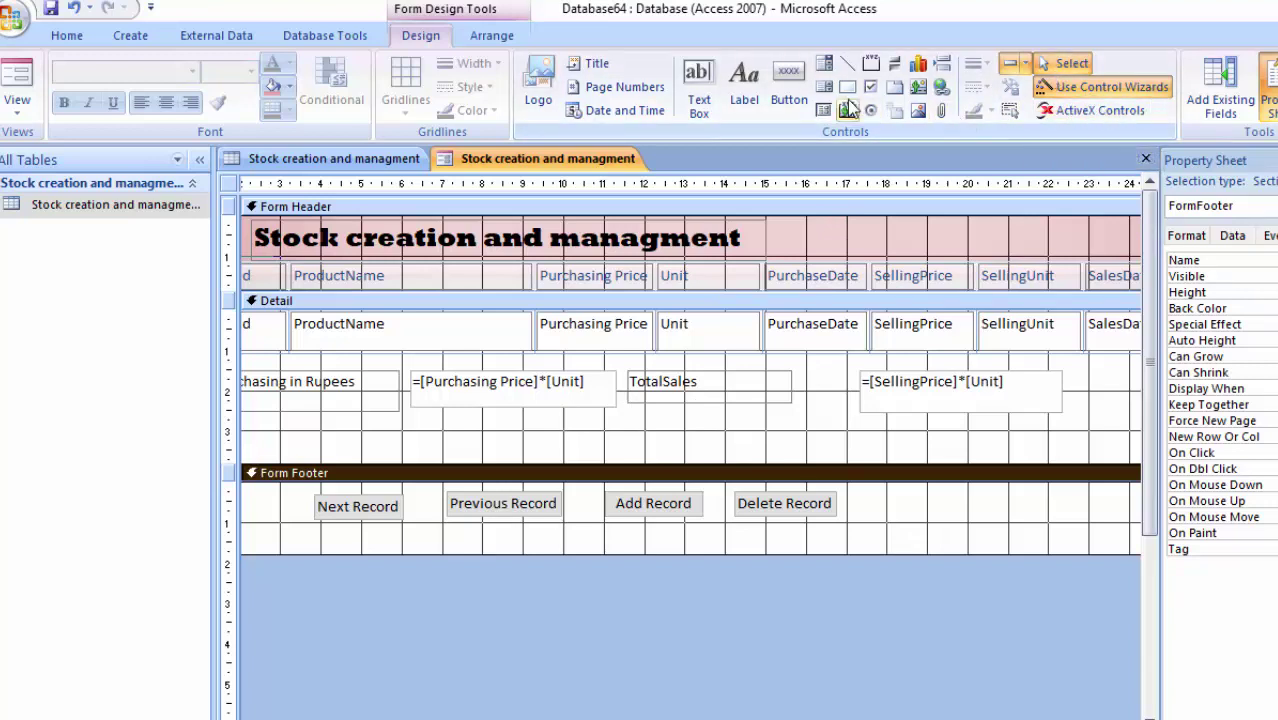
Draw a Save Record button after Delete Record and fill the form footer light peach
left_click(790, 70)
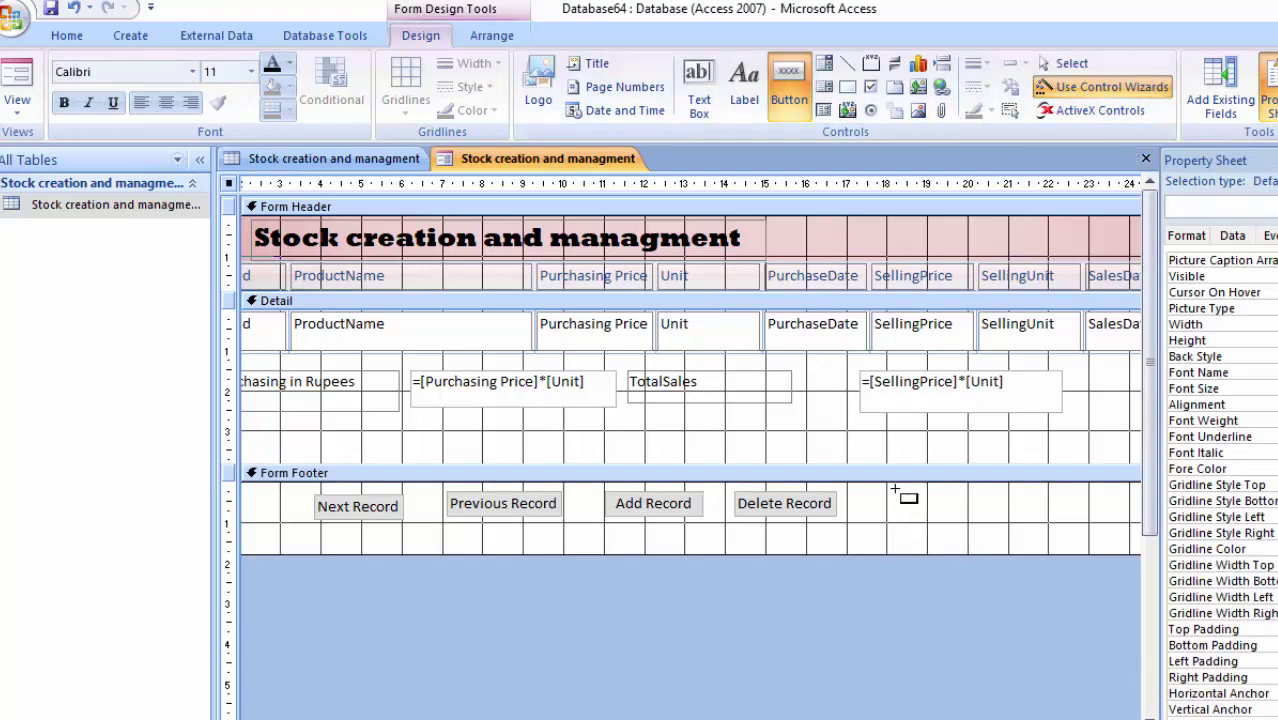
left_click_drag(890, 490, 1012, 518)
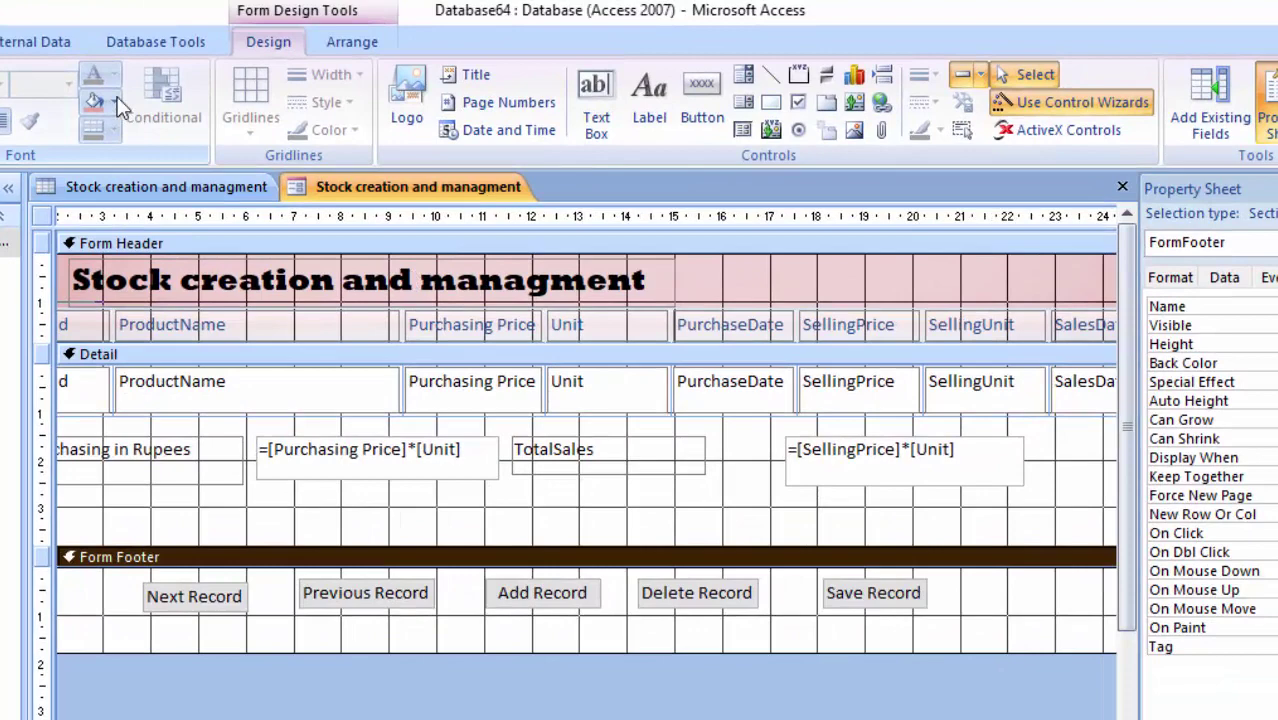
left_click(113, 101)
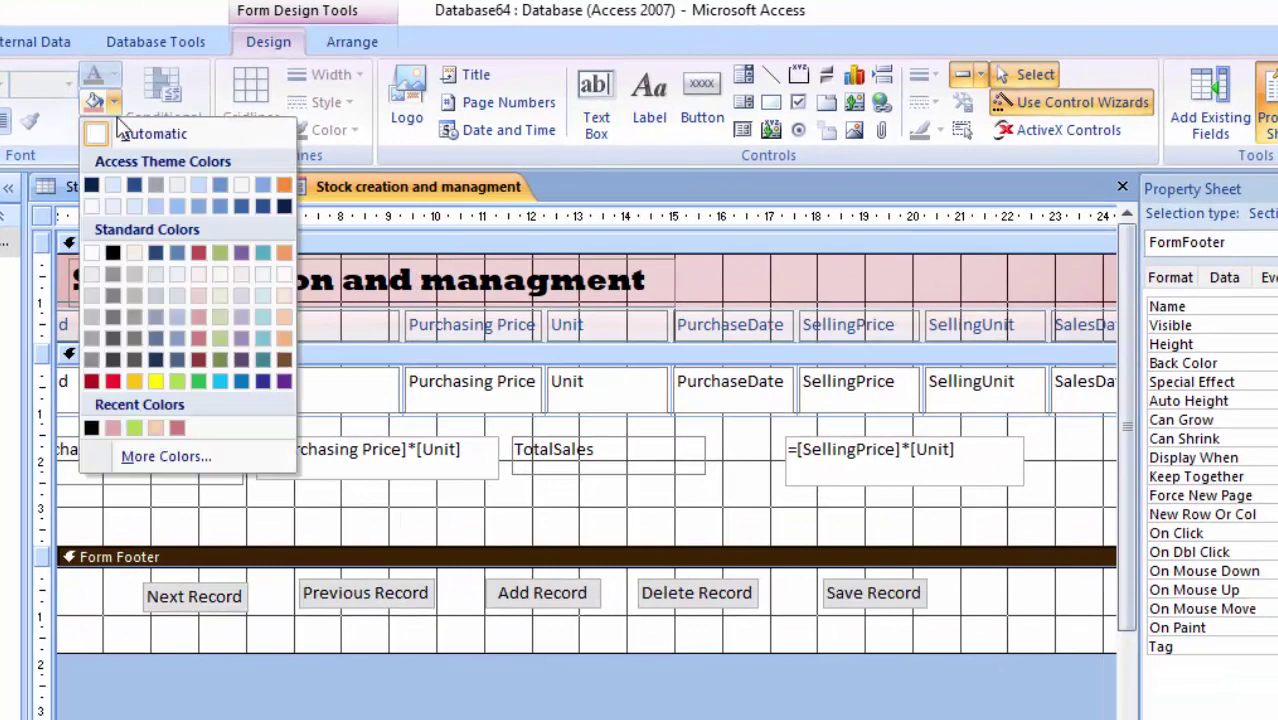
left_click(286, 315)
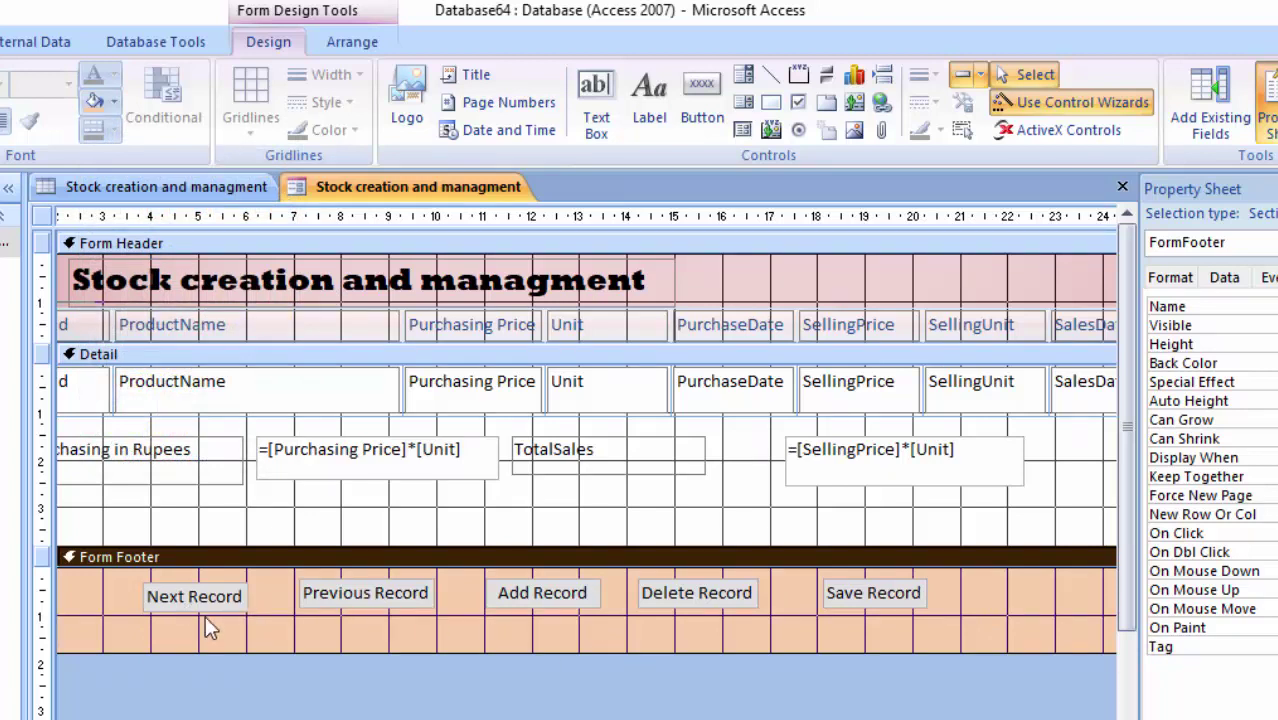
left_click(240, 610)
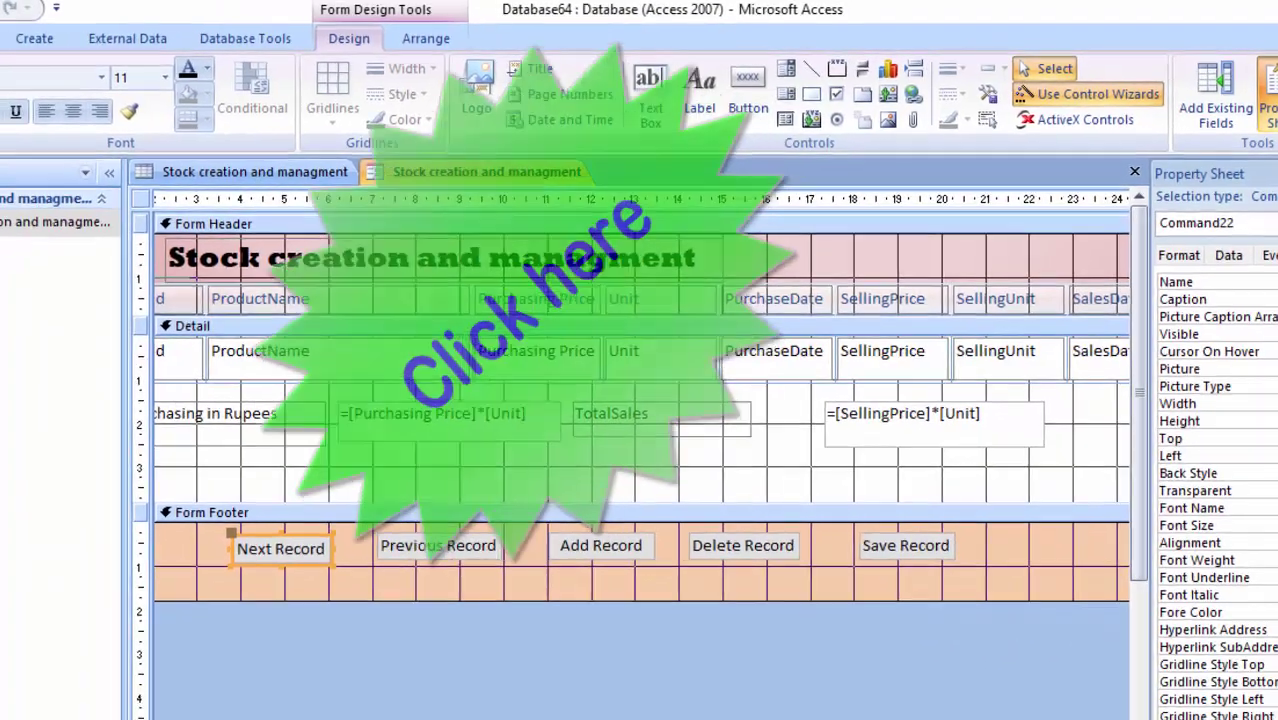
left_click(25, 82)
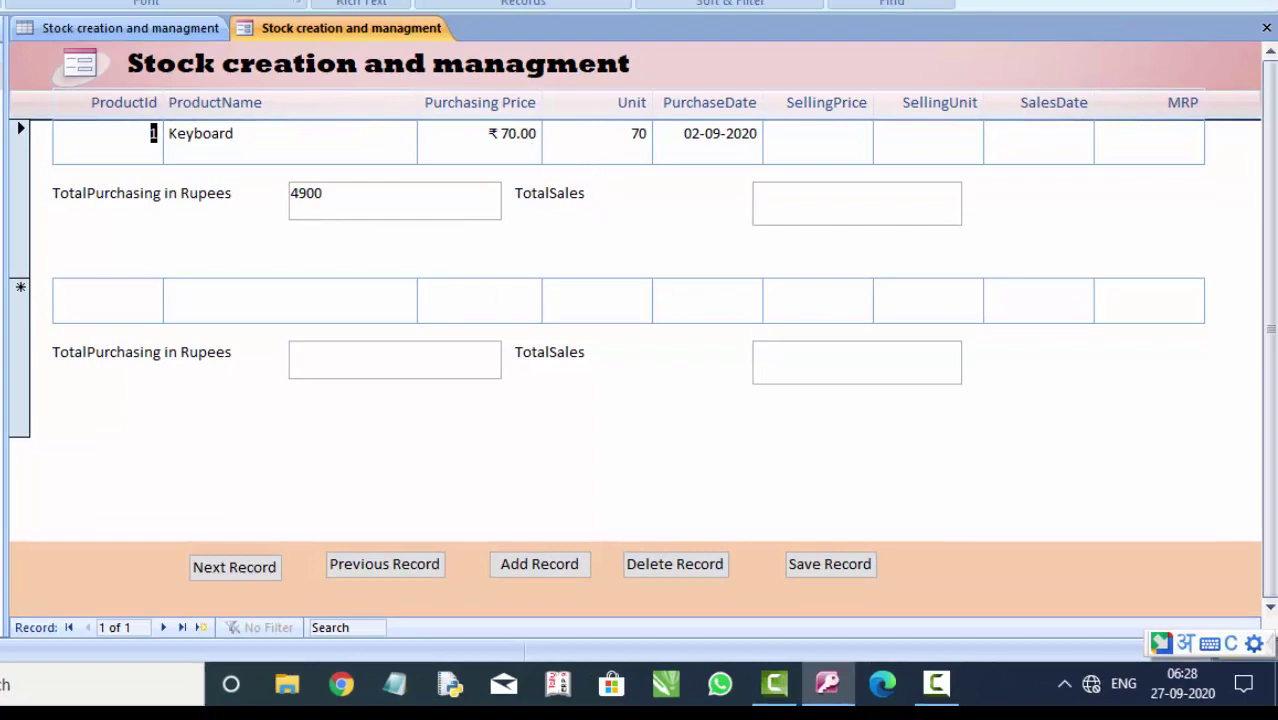
key("ctrl+period")
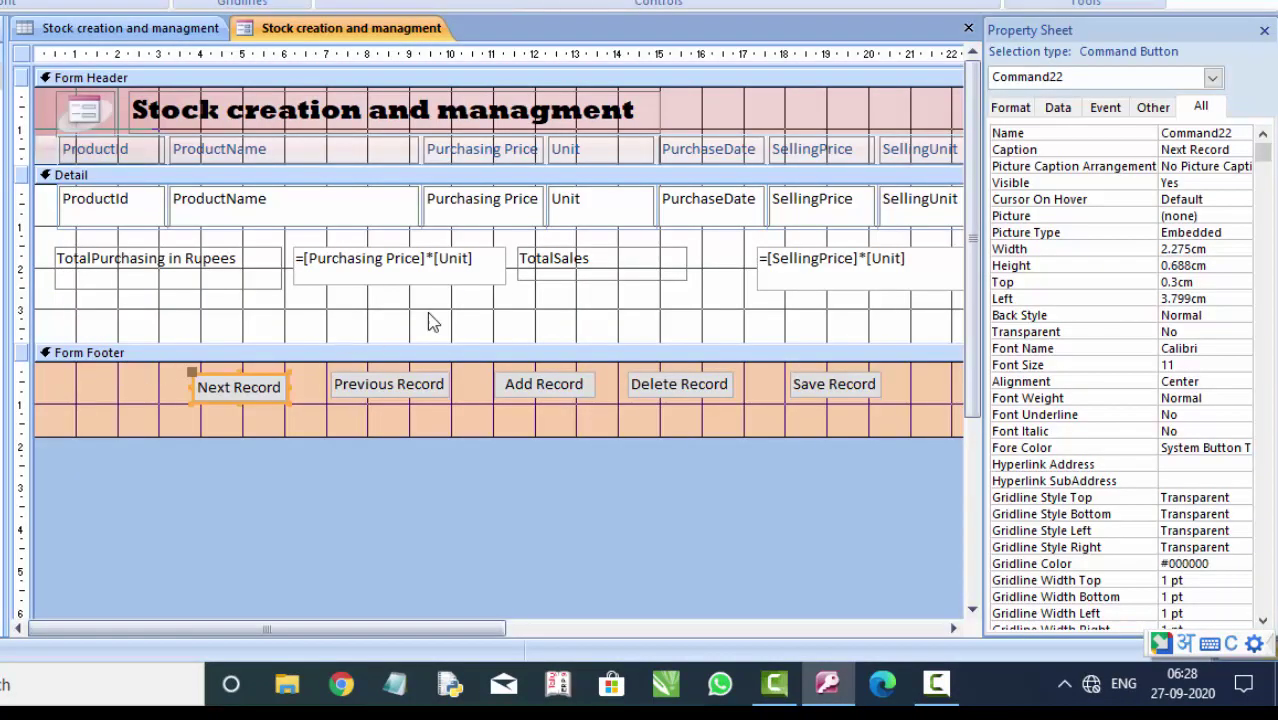
left_click(597, 330)
mouse_move(912, 314)
left_mouse_down()
mouse_move(18, 128)
mouse_move(18, 165)
left_mouse_up()
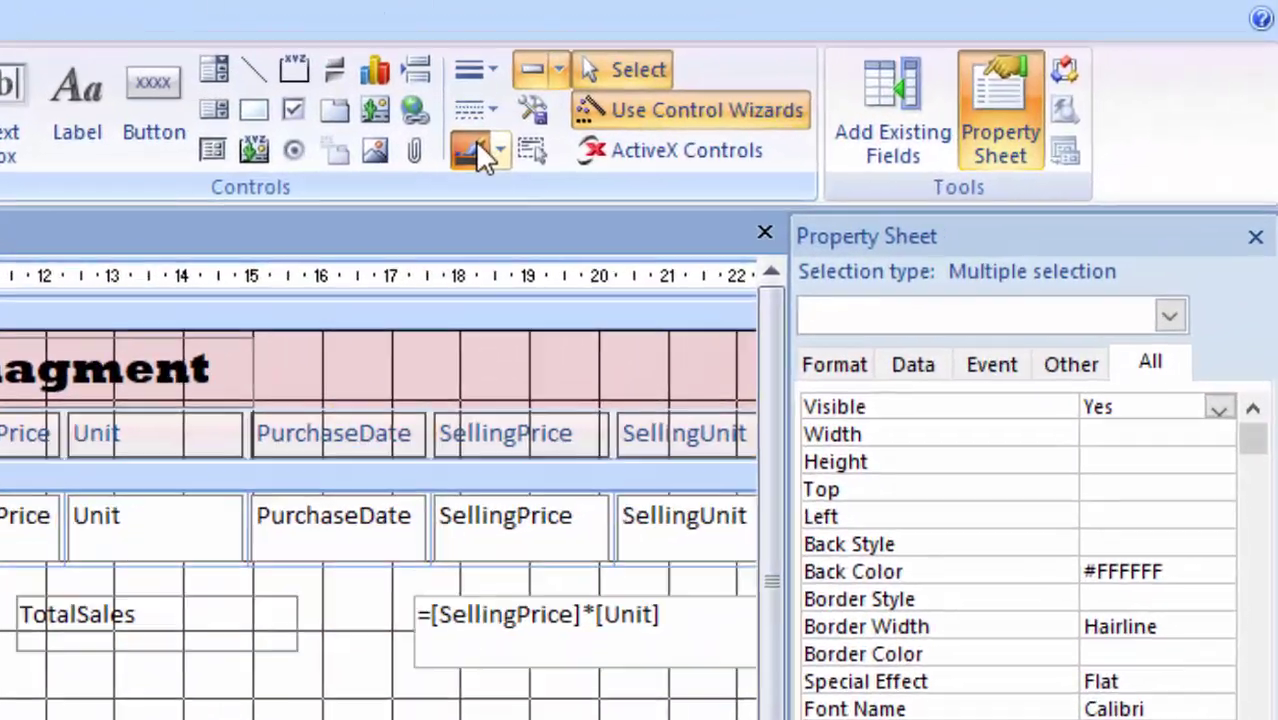
Give the selected header and detail boxes a solid dark grey outline, then switch to Form view
left_click(859, 80)
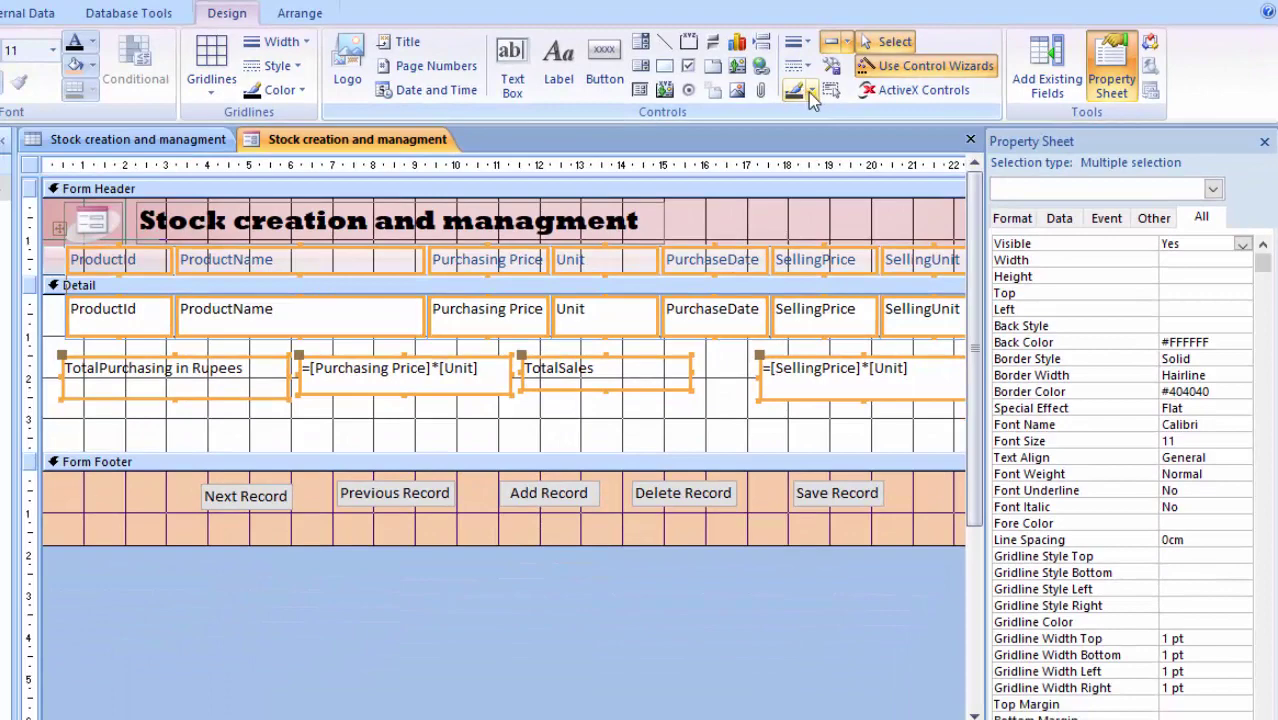
left_click(812, 92)
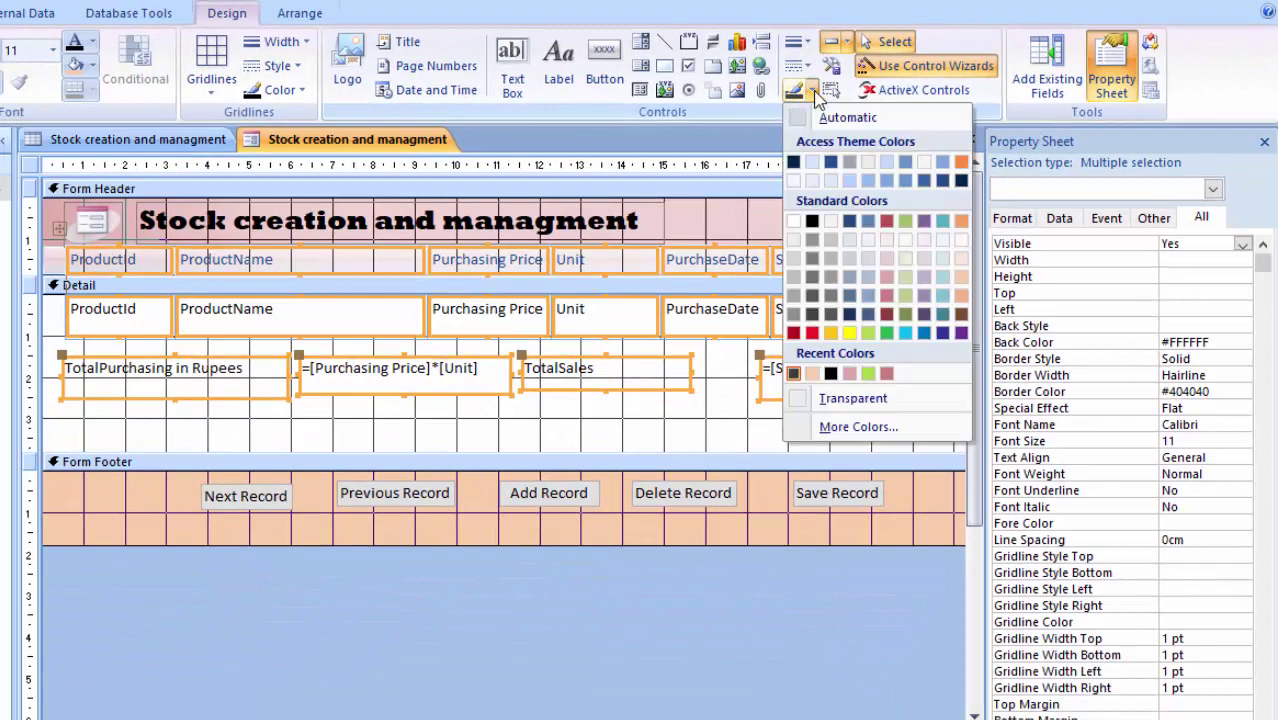
left_click(798, 95)
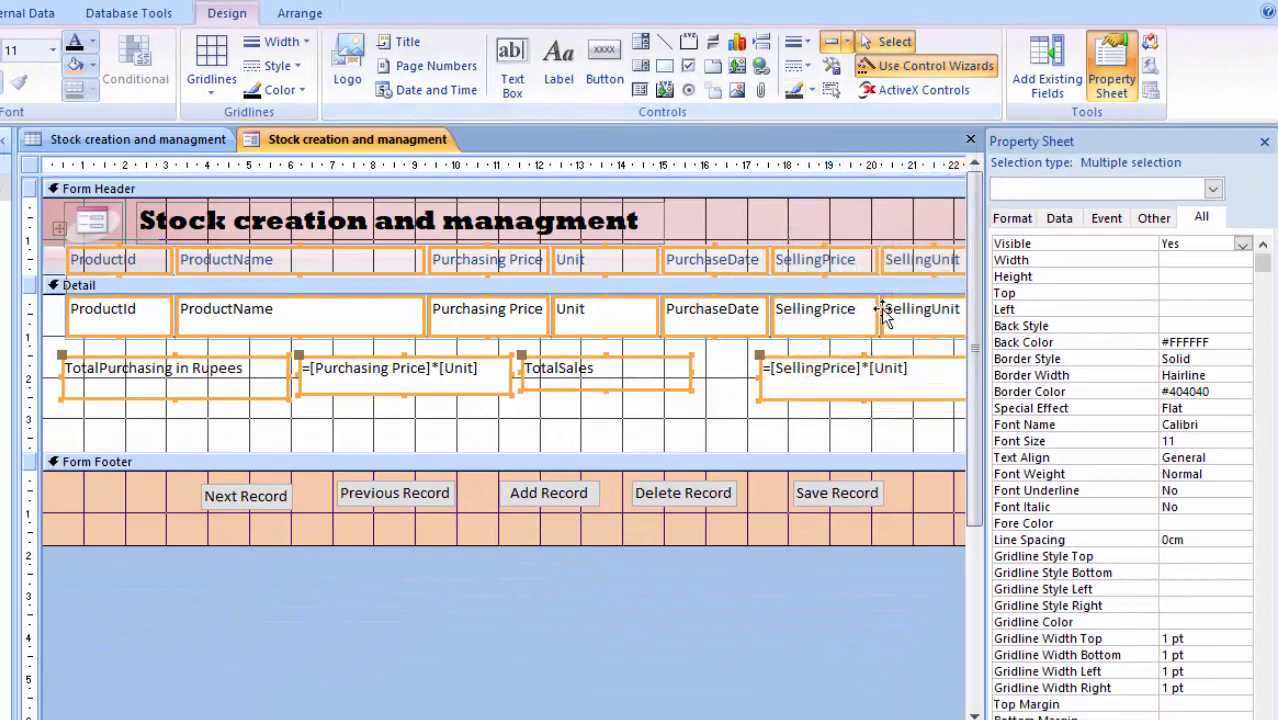
key("F5")
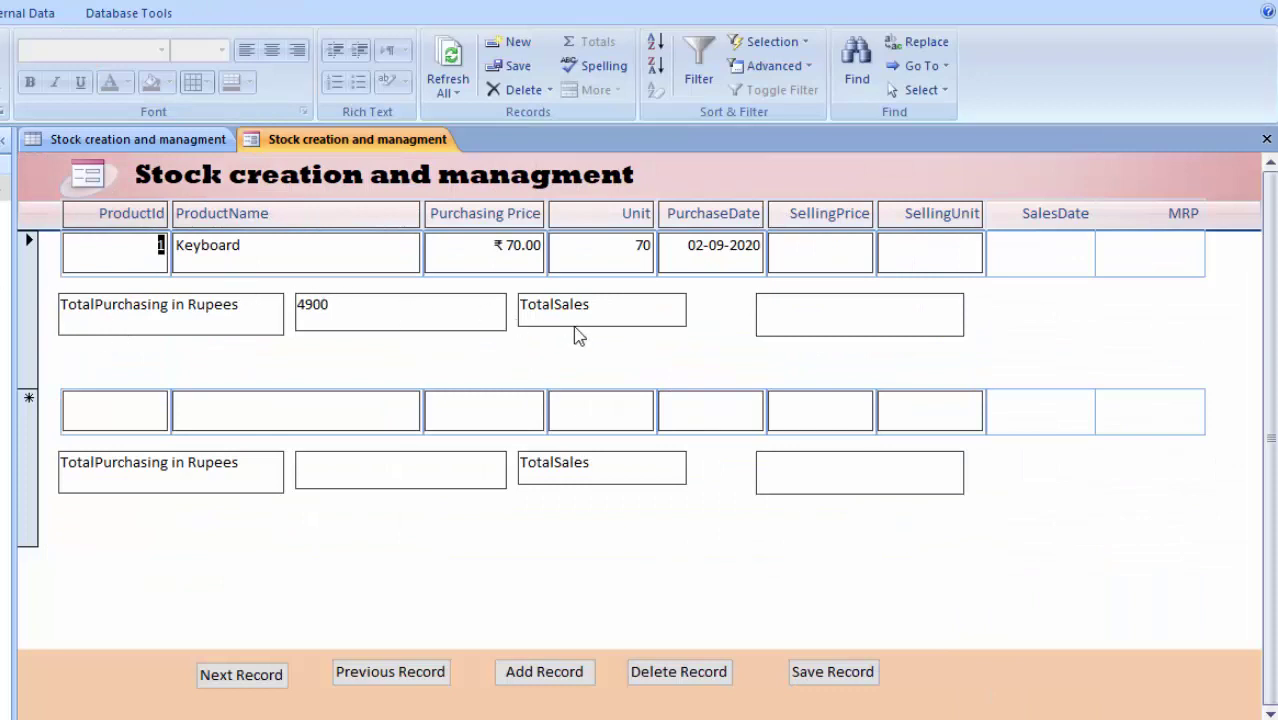
Enter selling price 120 and selling unit 30 for the Keyboard record
left_click(828, 324)
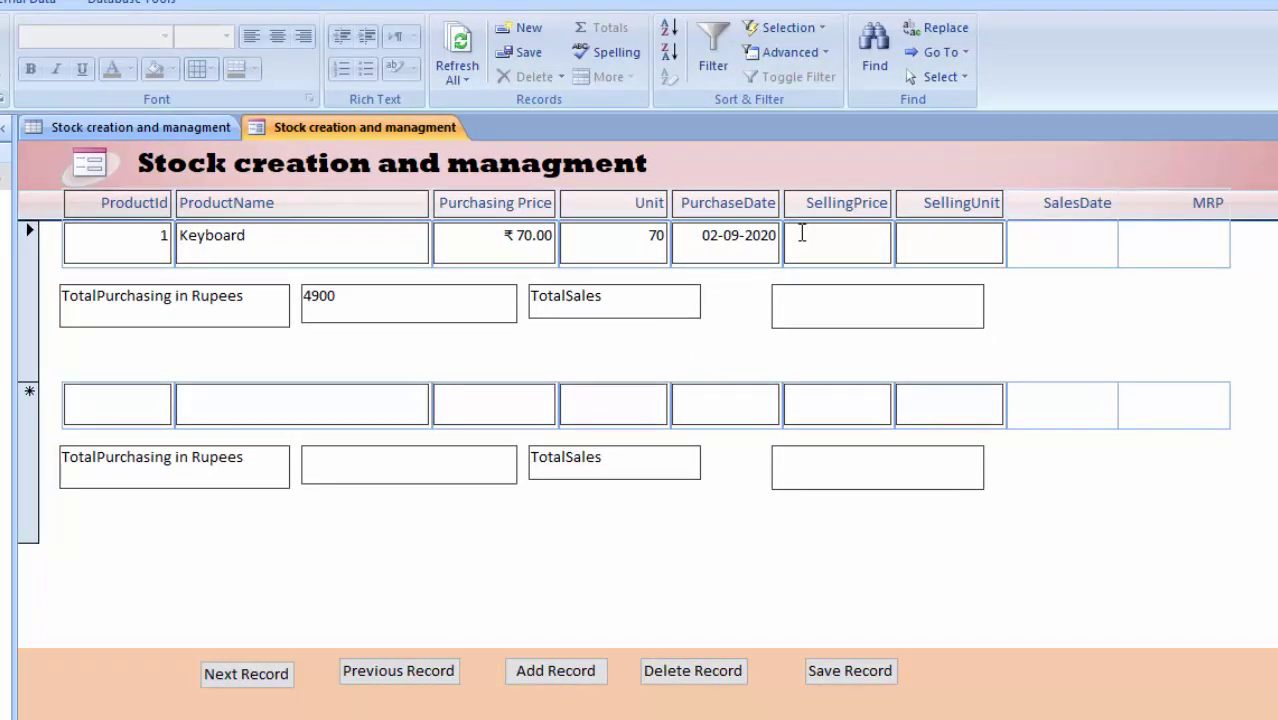
type("12")
type("0")
key("Tab")
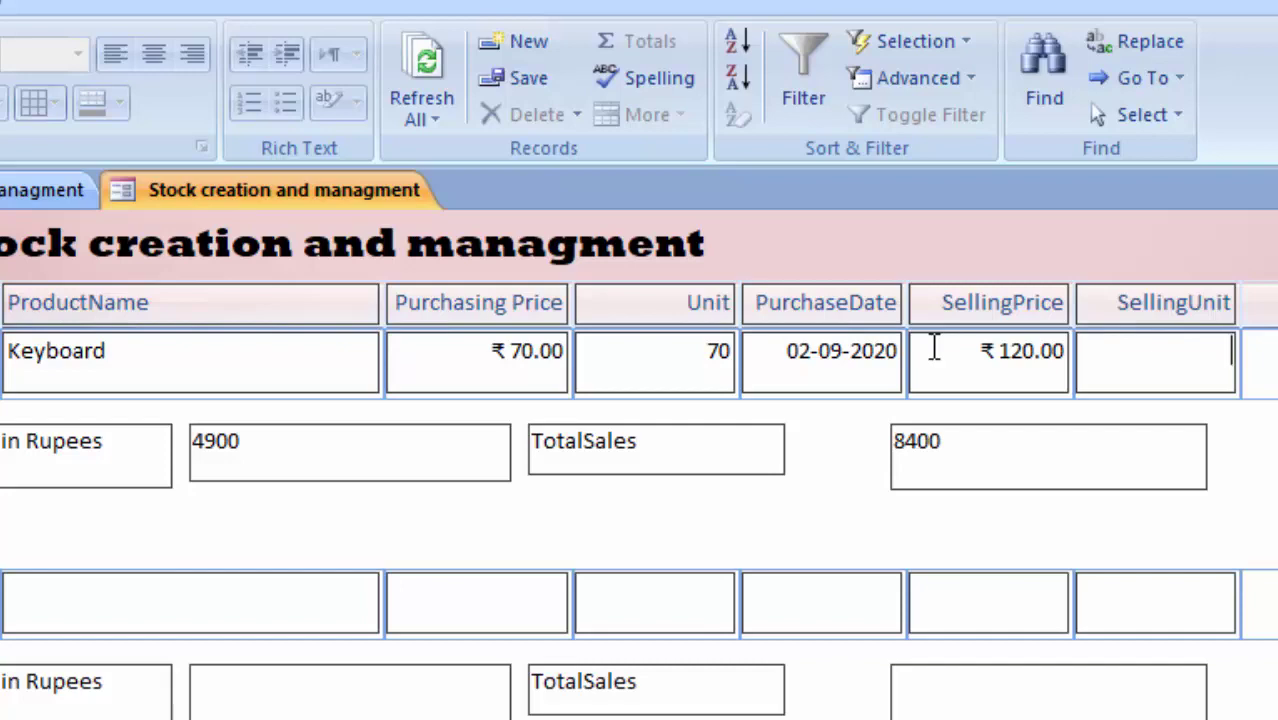
type("30")
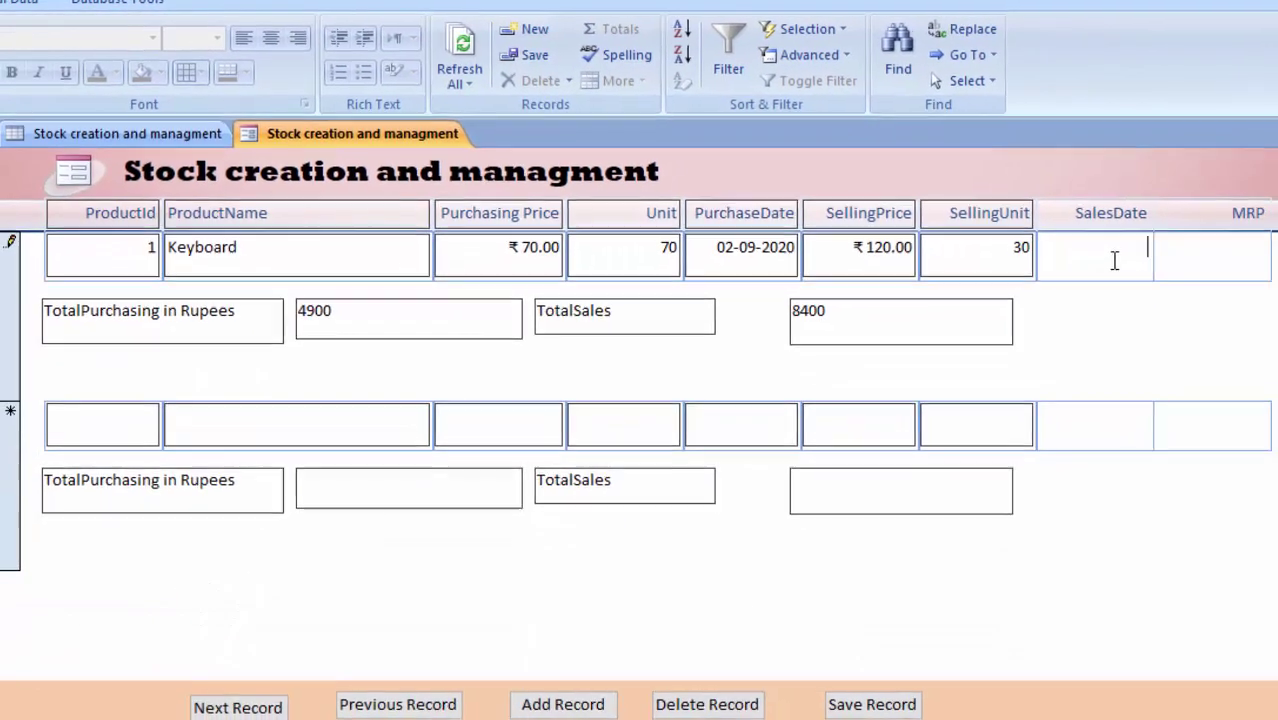
Set the sales date to 1 September 2020 and the MRP to 125
left_click(1125, 243)
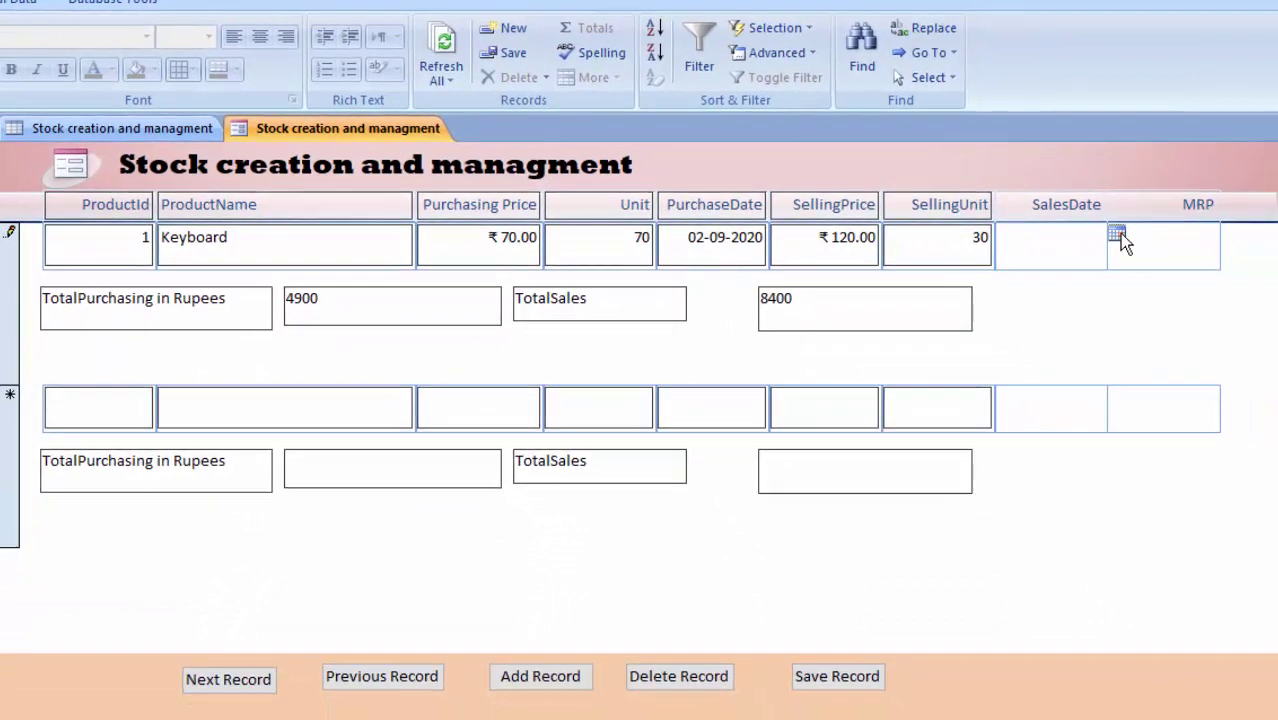
left_click(1125, 242)
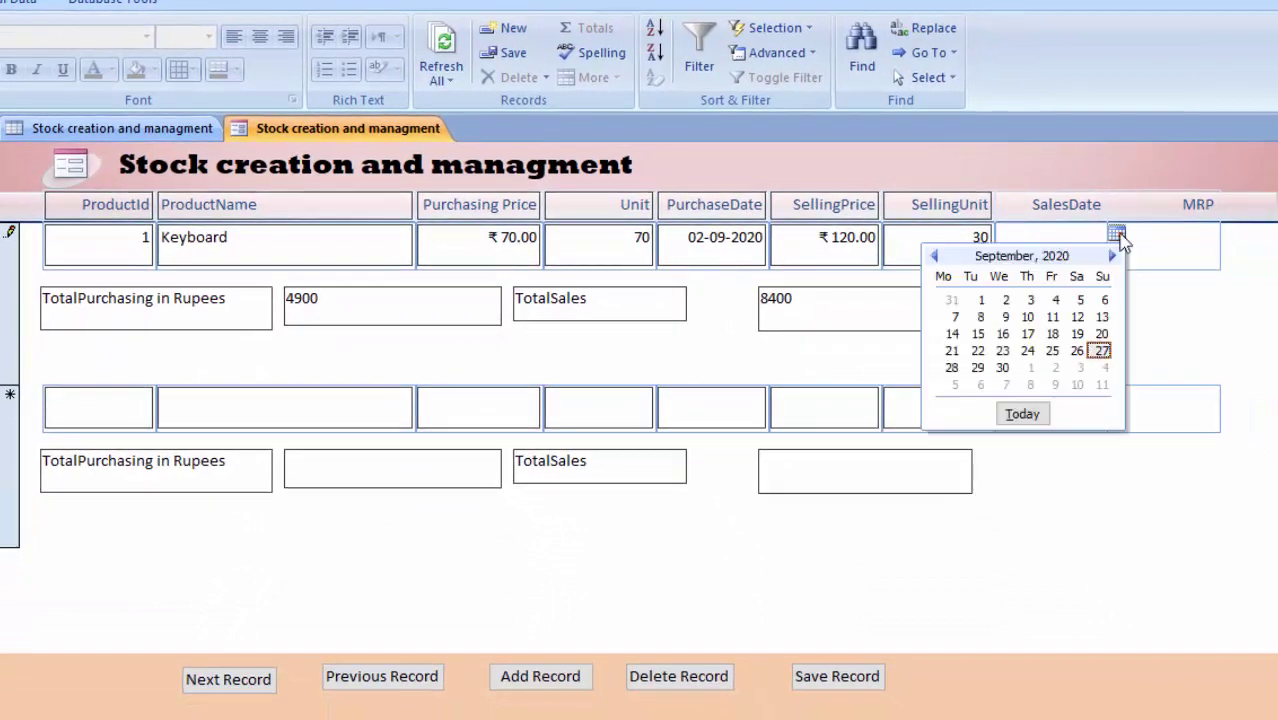
left_click(981, 300)
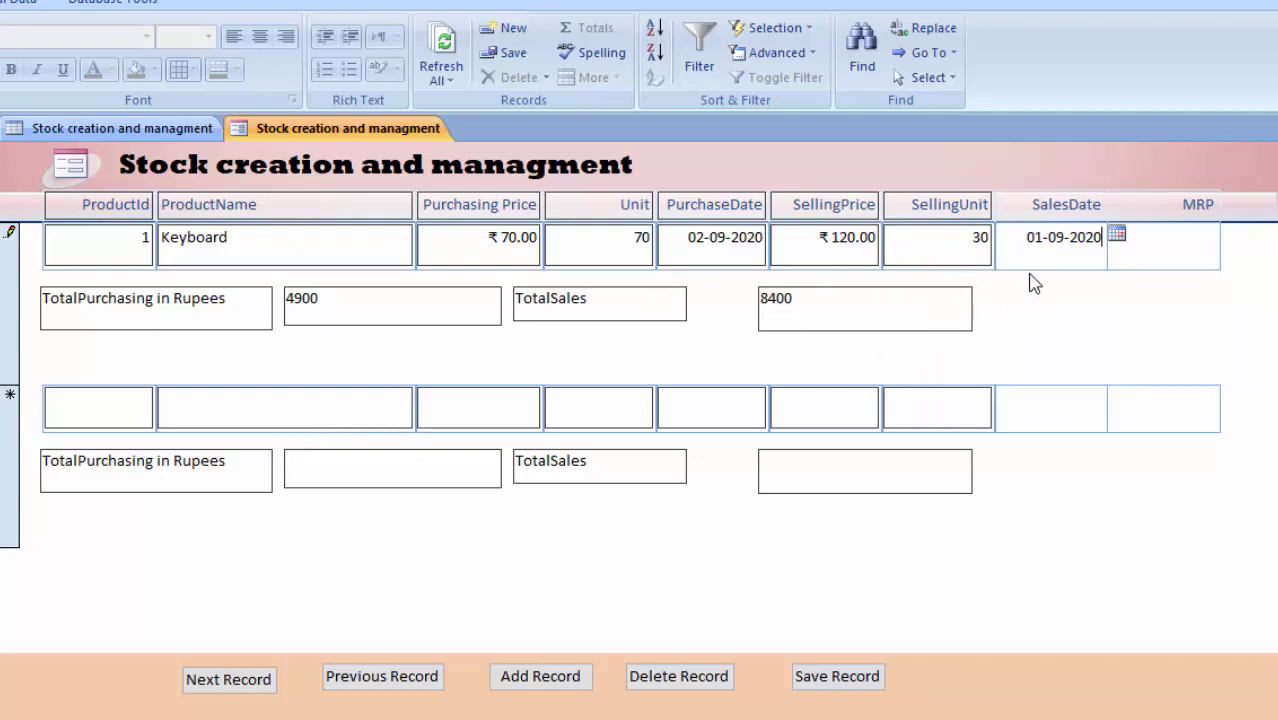
left_click(1157, 252)
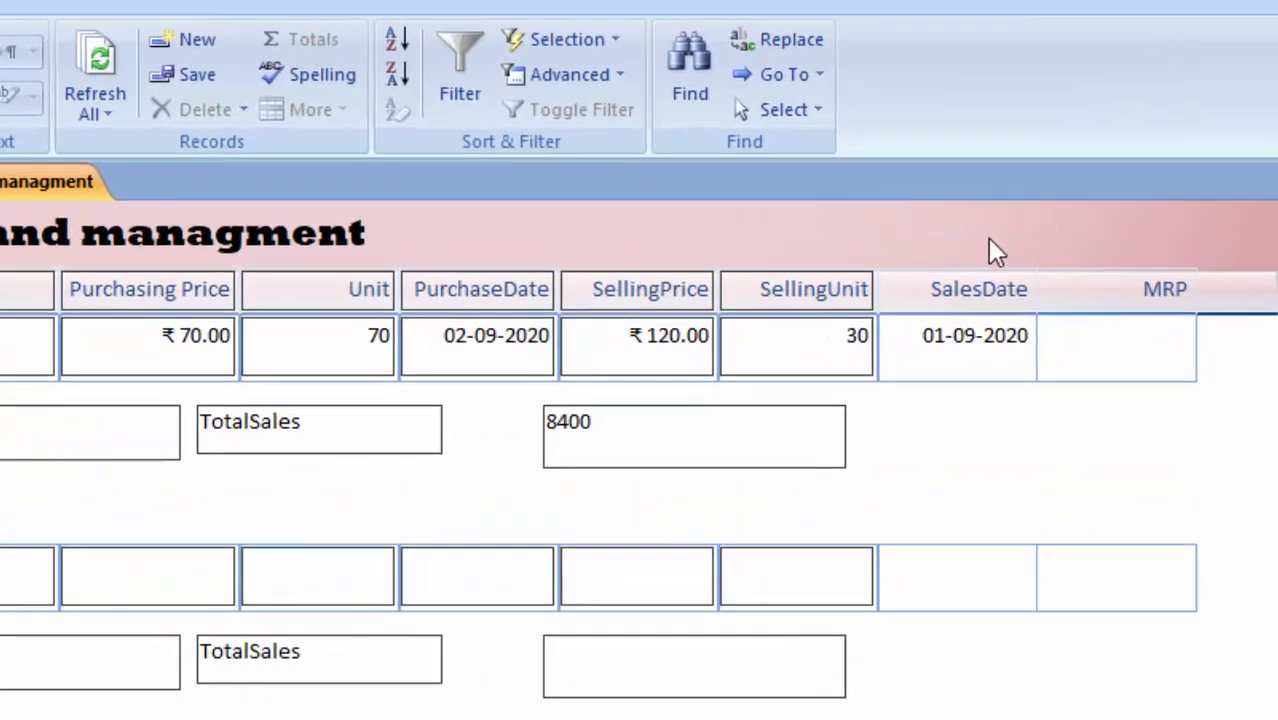
type("125")
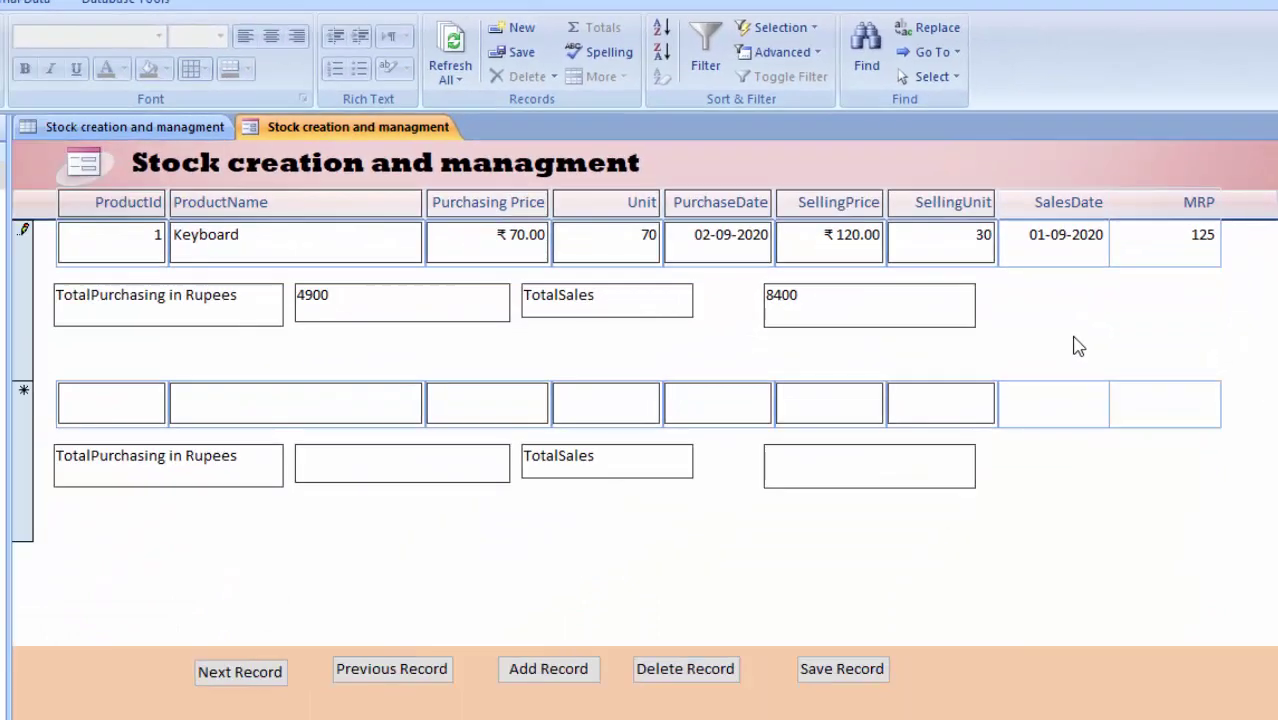
left_click(938, 315)
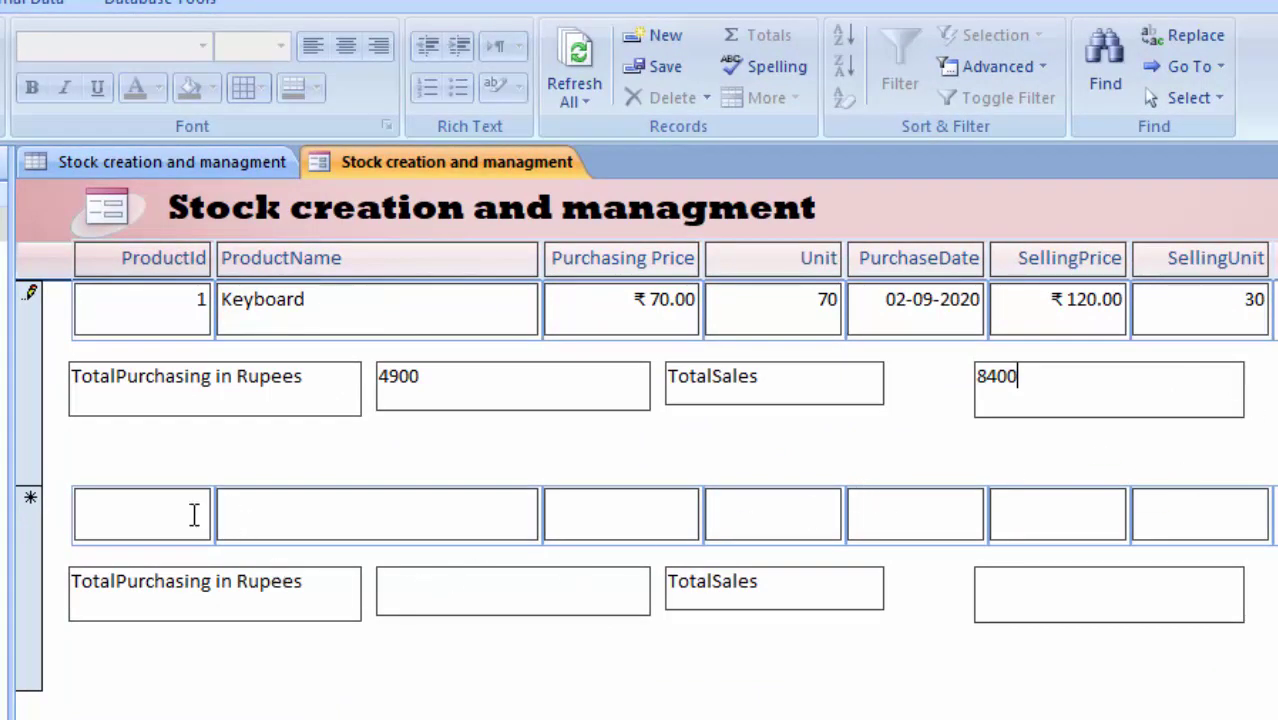
Save the Keyboard record, then give the new SSD record ProductId 2 and purchasing price ₹3,400.00
left_click(566, 604)
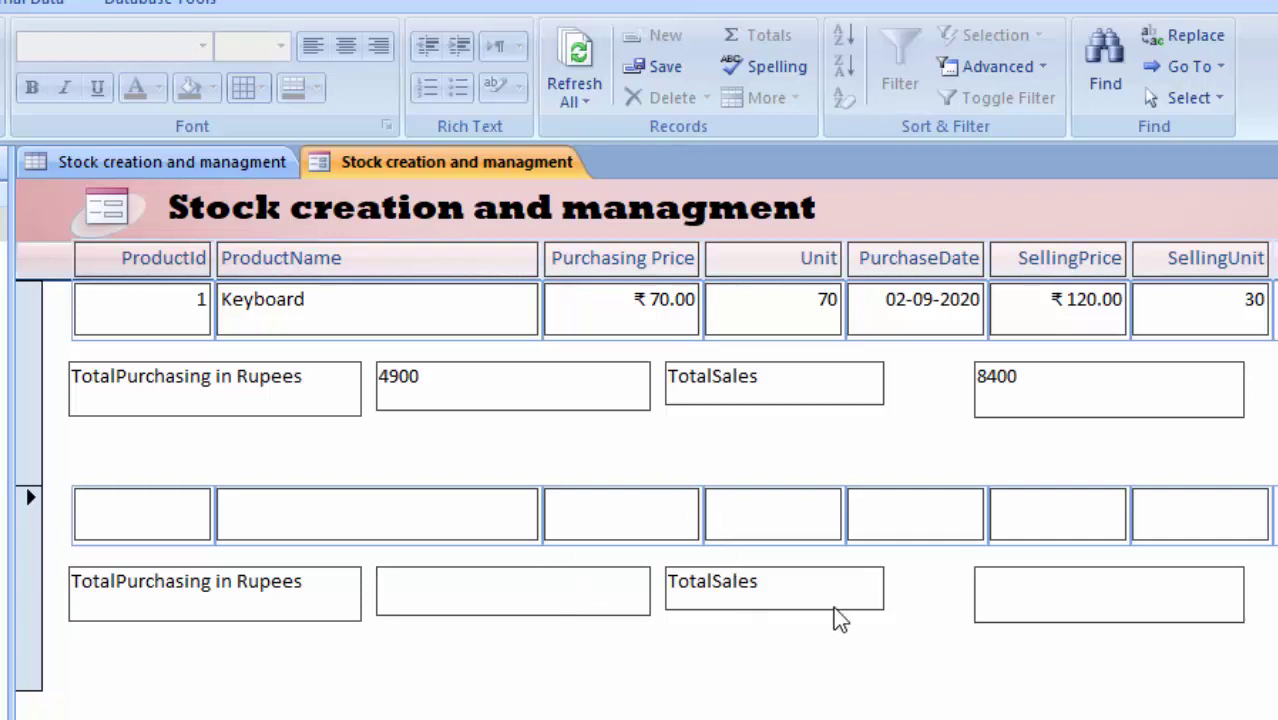
left_click(139, 511)
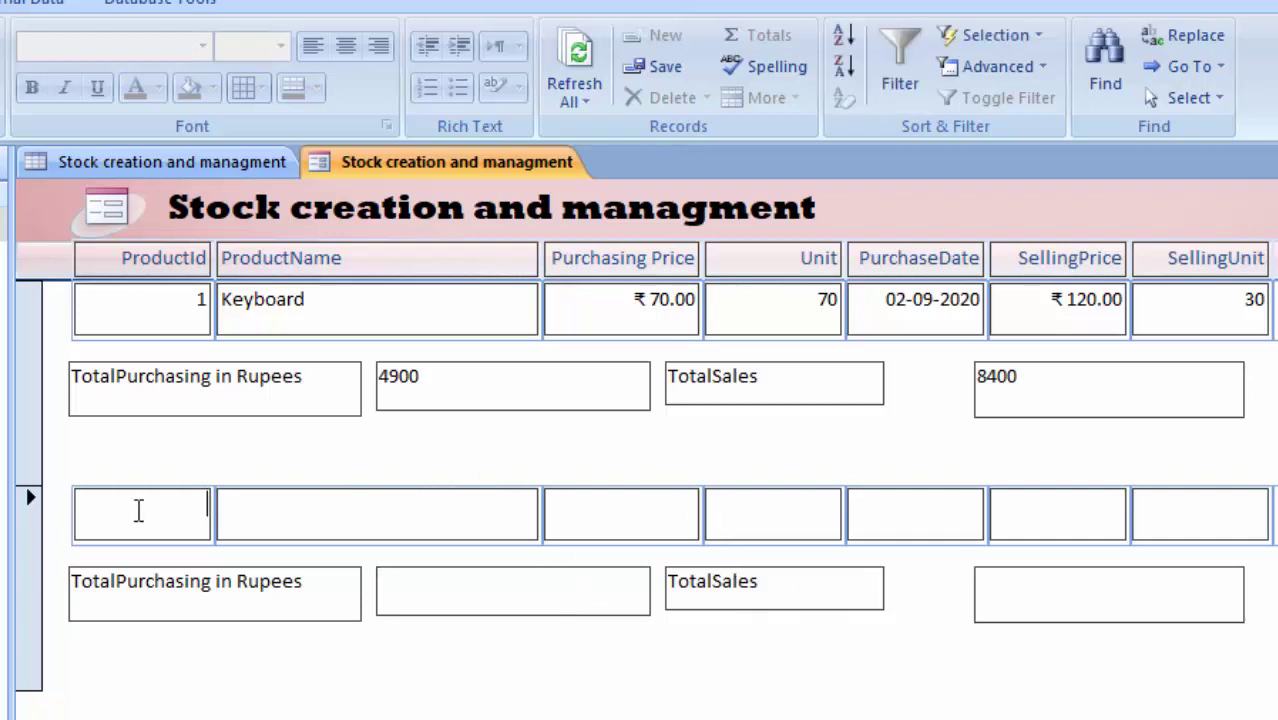
type("2")
key("Tab")
type("SSD")
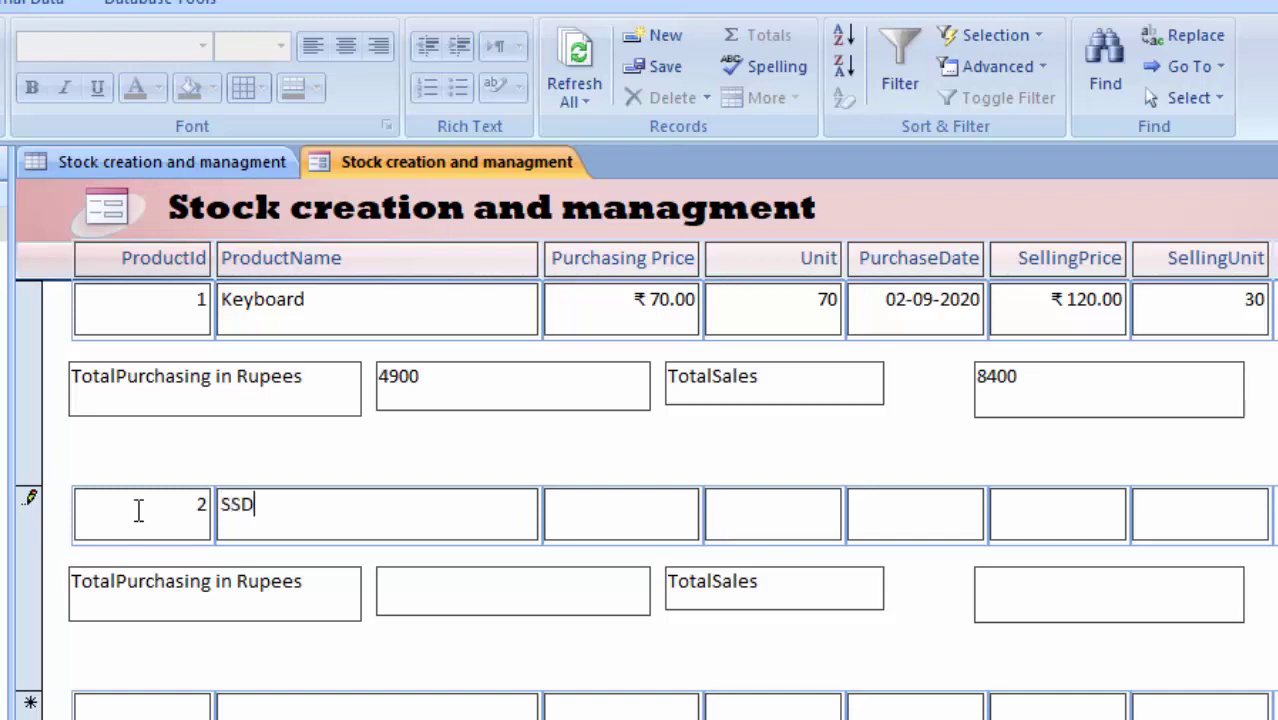
key("Tab")
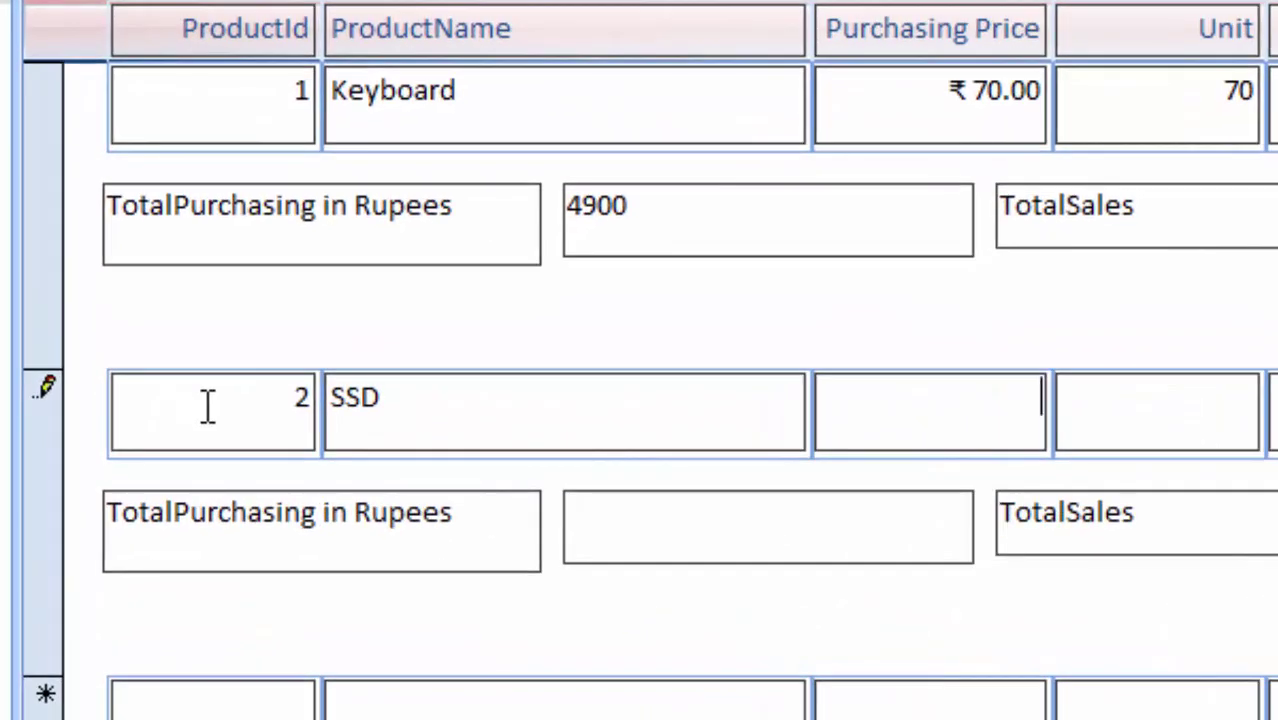
type("34")
type("00")
key("Tab")
type("5")
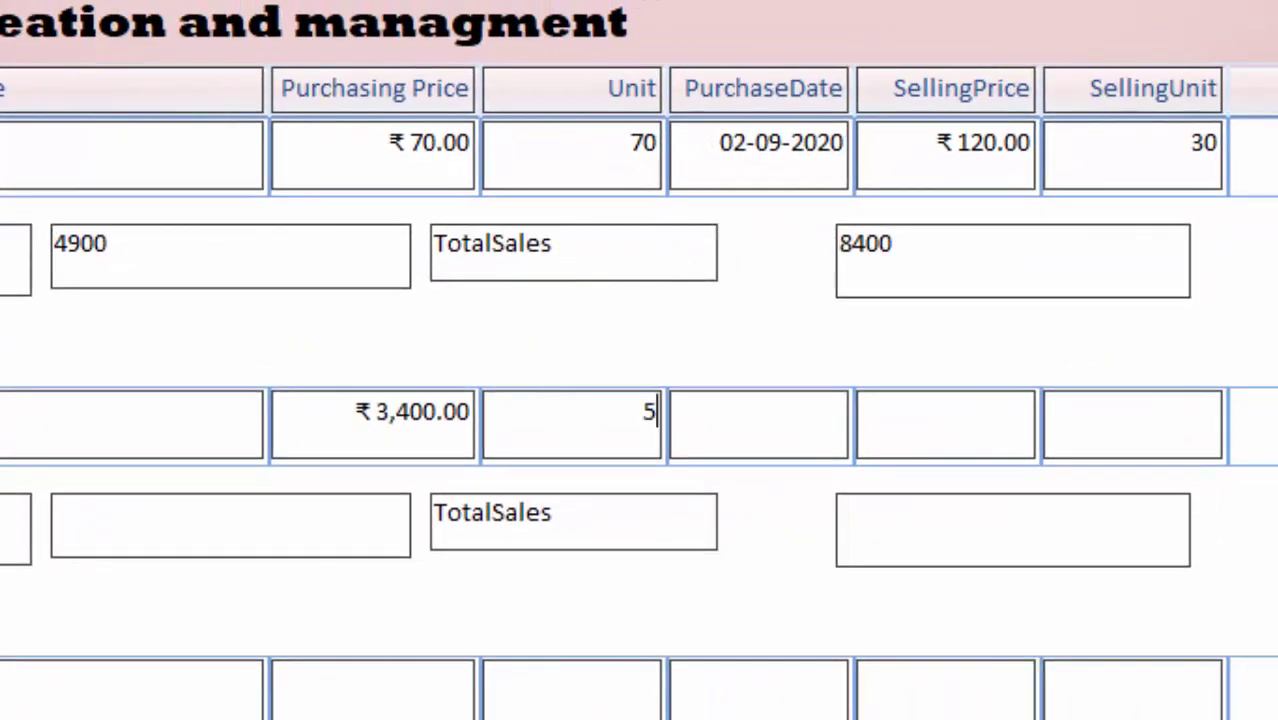
Set the SSD purchase date to 01-09-2020 using the calendar picker
left_click(758, 424)
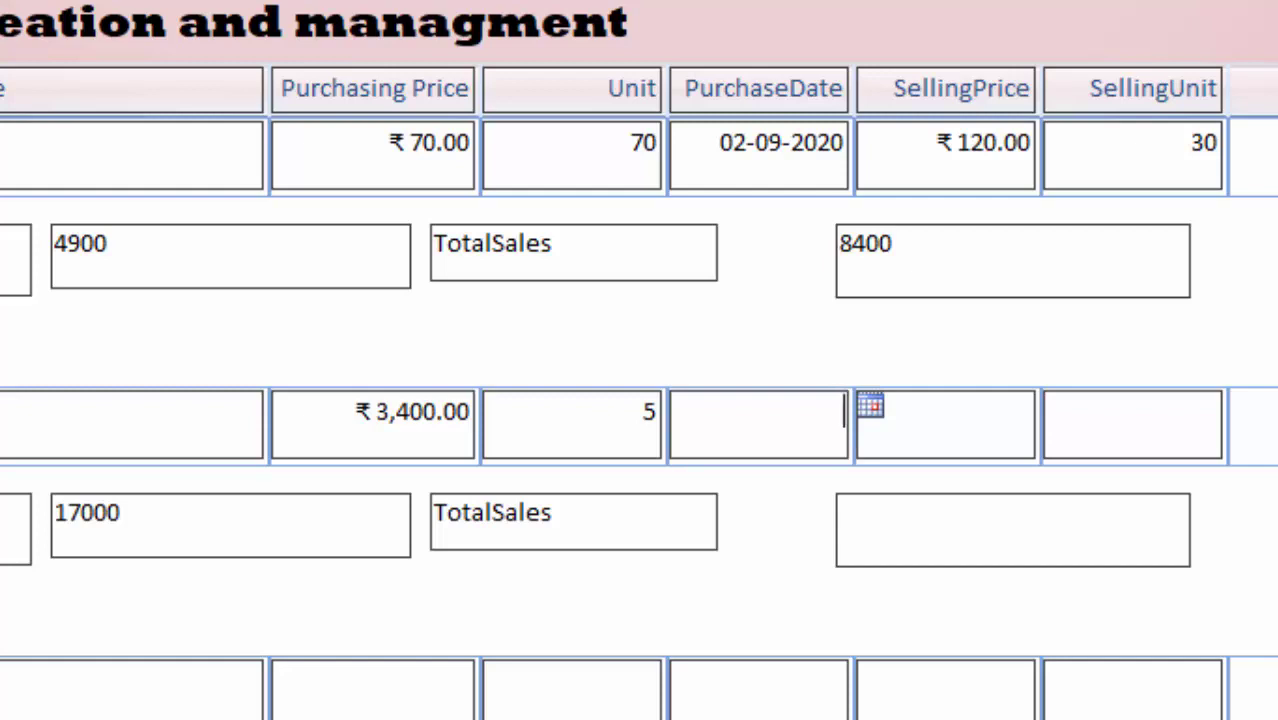
left_click(870, 408)
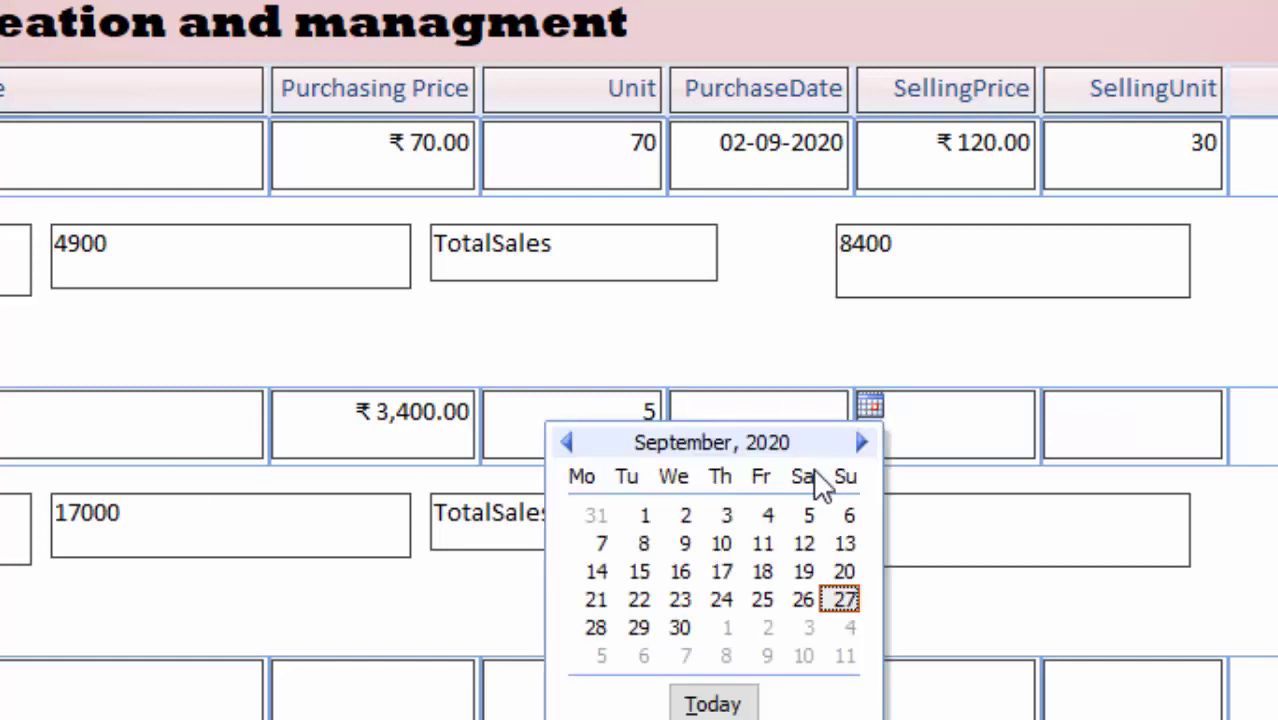
left_click(644, 517)
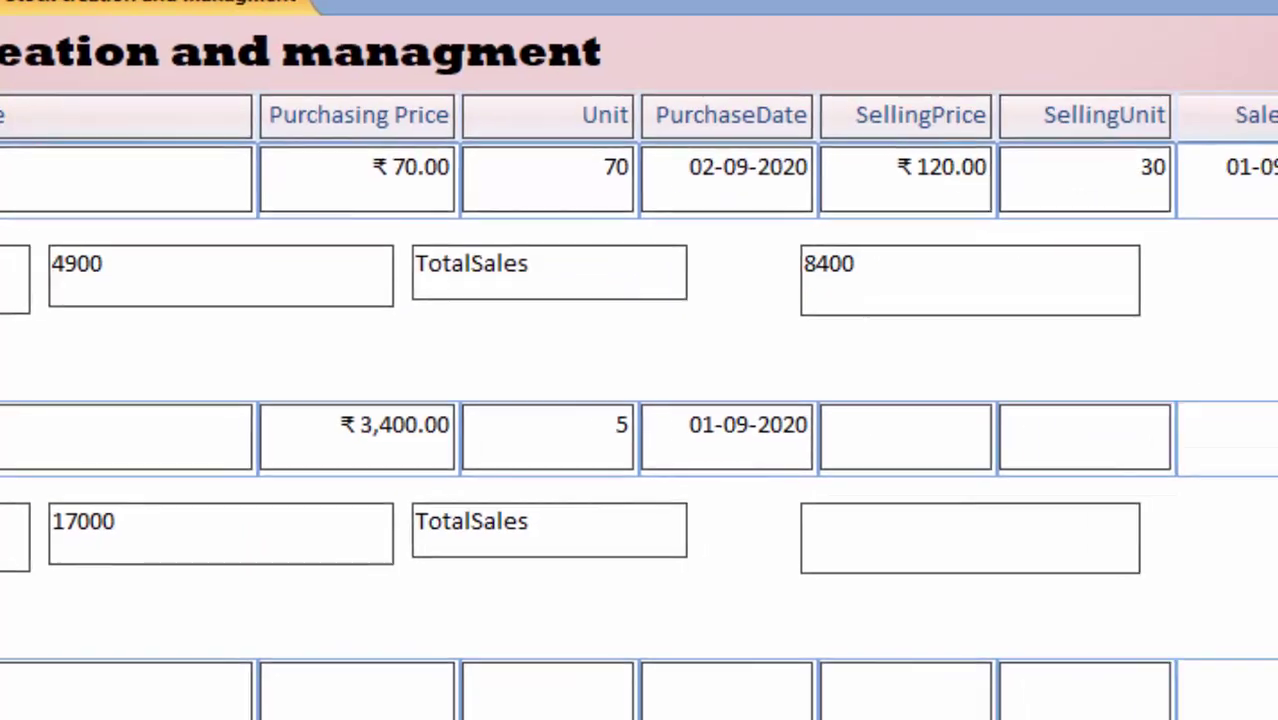
left_click(1203, 229)
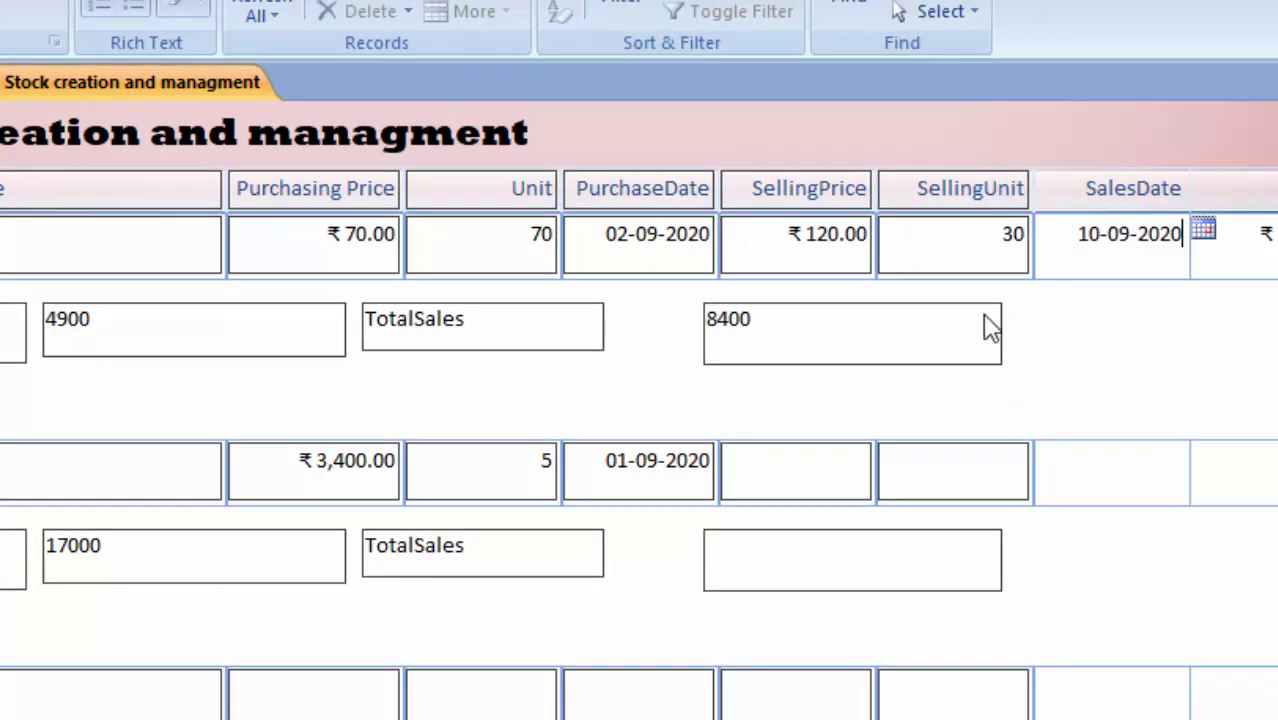
Enter a ₹4,500.00 selling price and 2 selling units for the SSD record
left_click(806, 350)
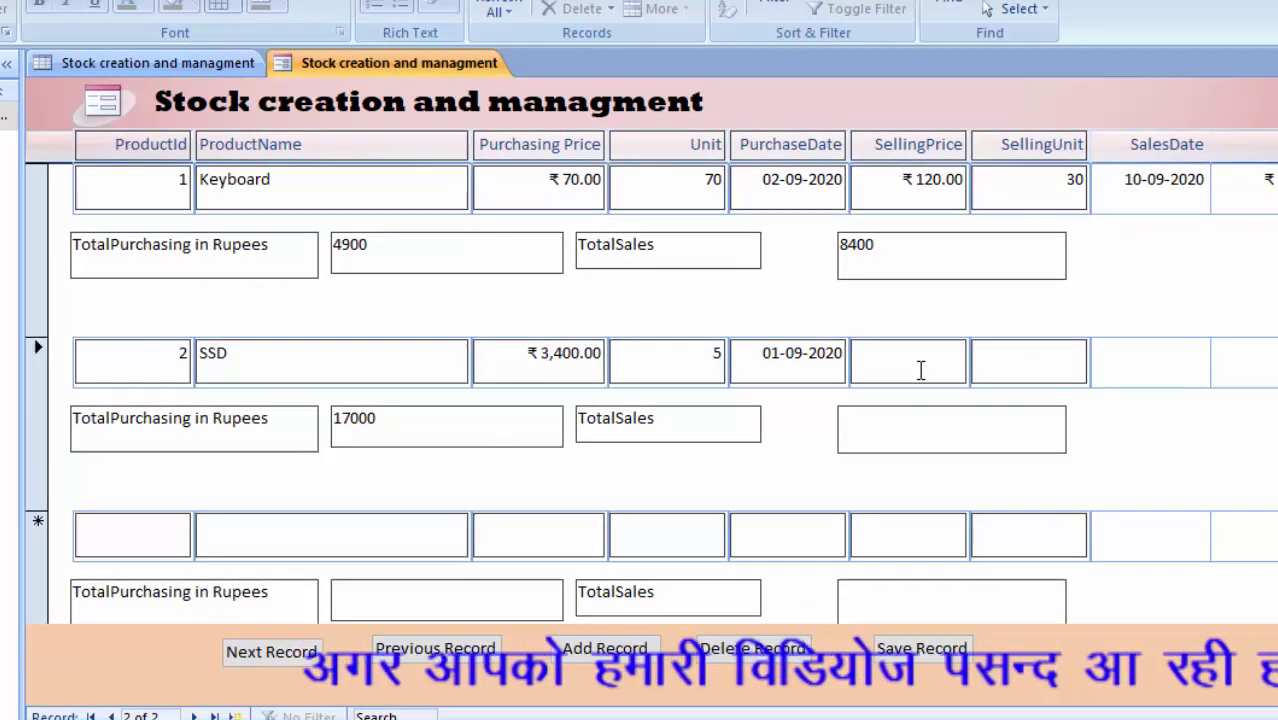
left_click(921, 370)
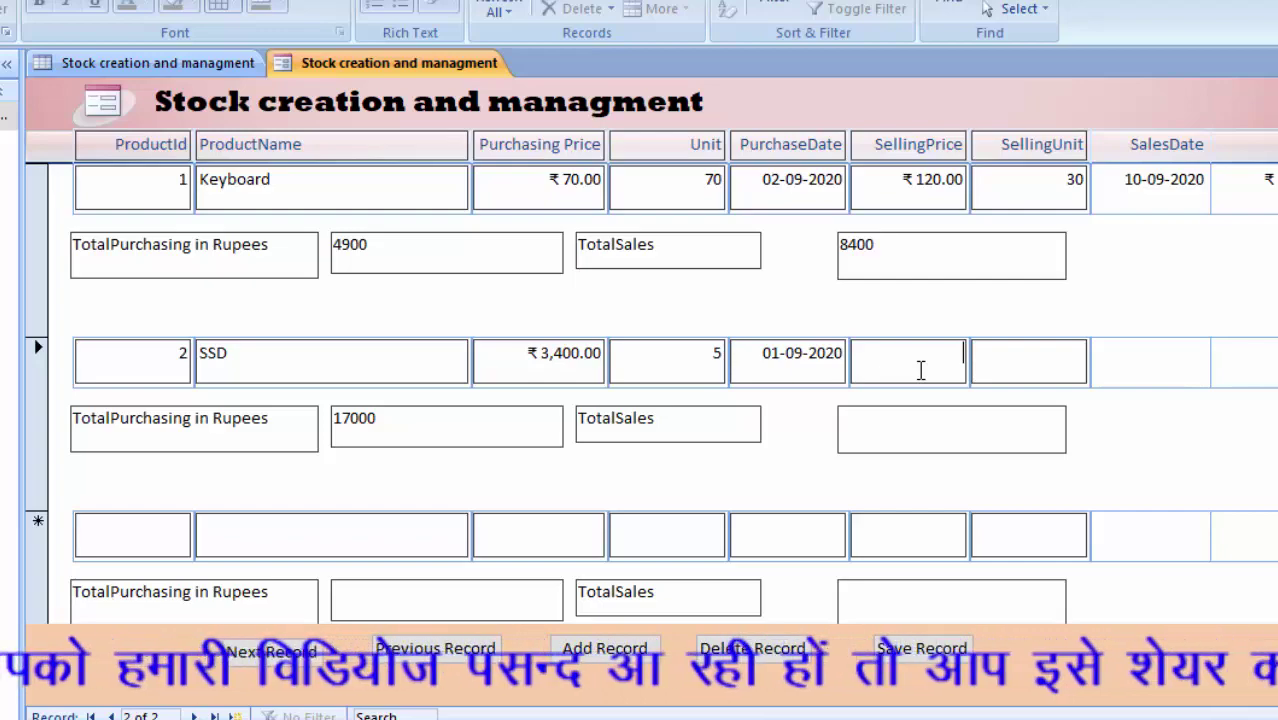
type("4500")
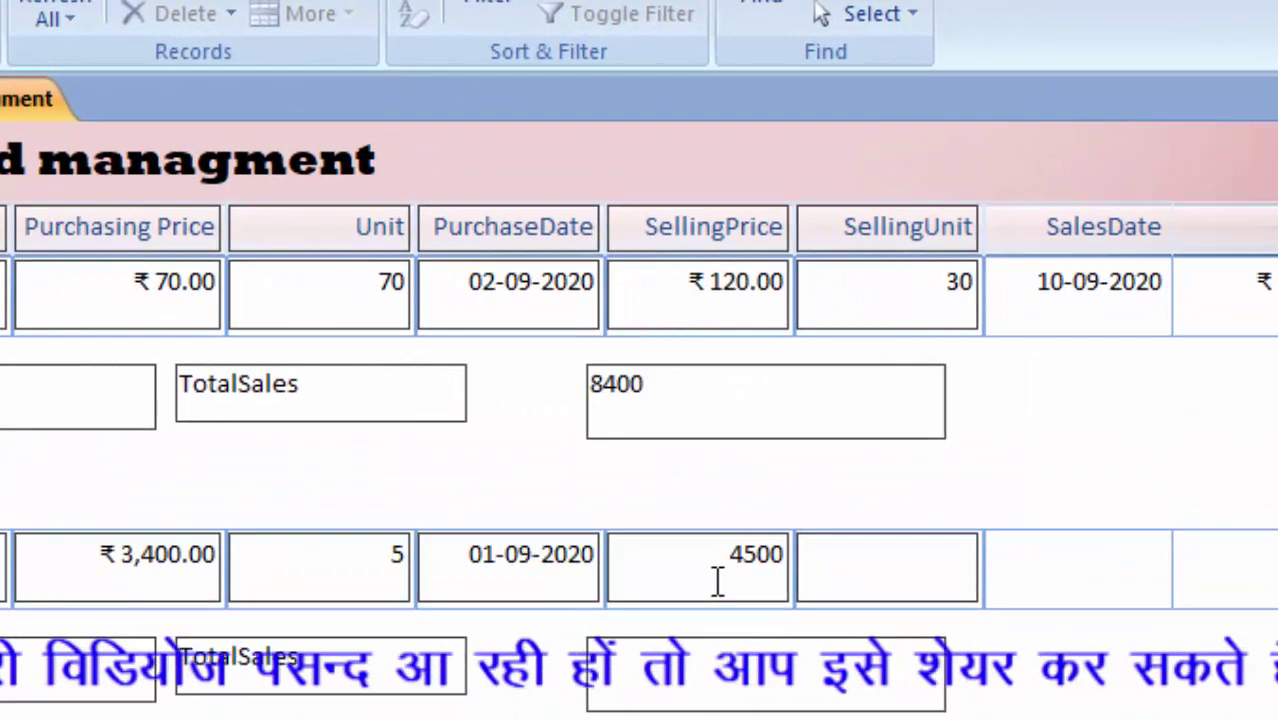
key("Tab")
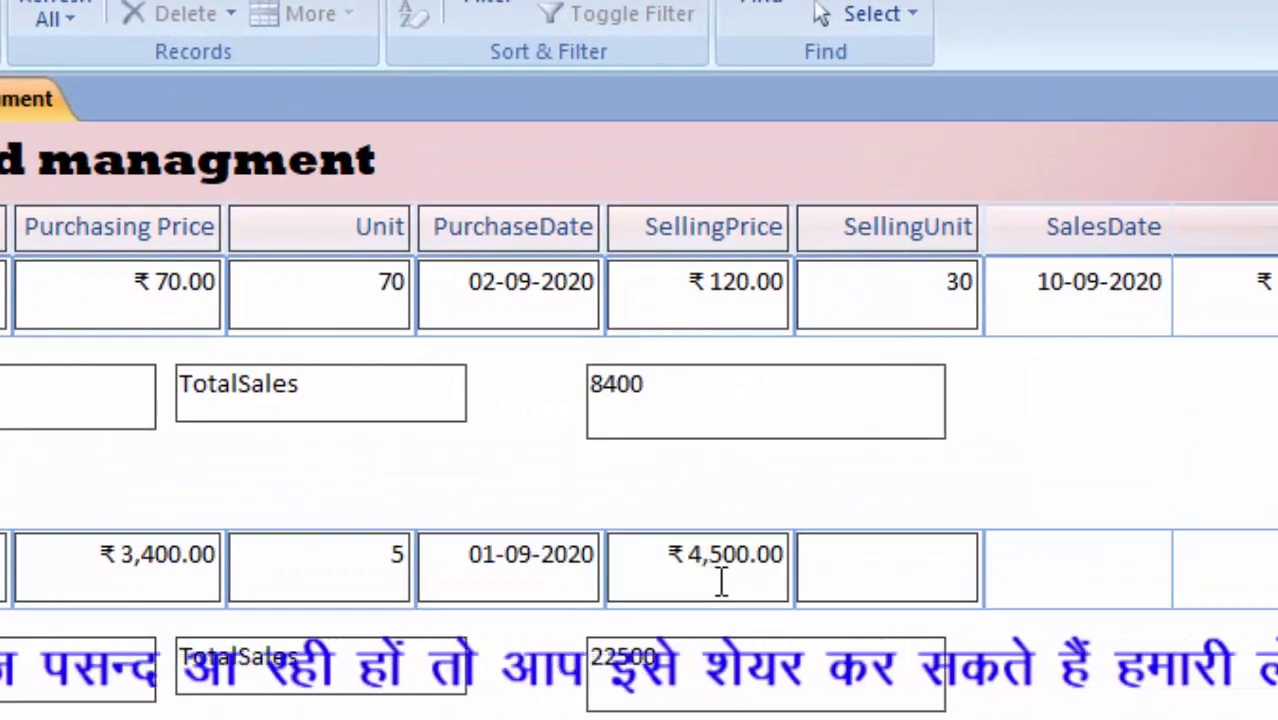
type("2")
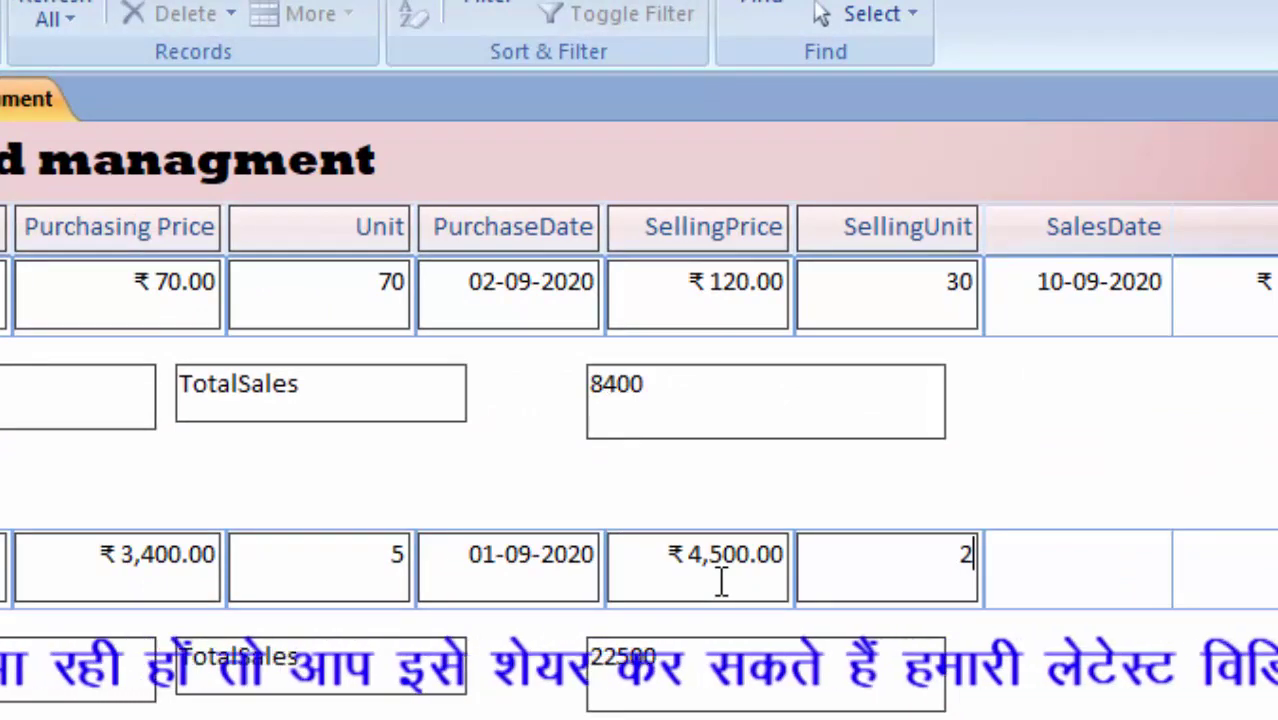
key("Tab")
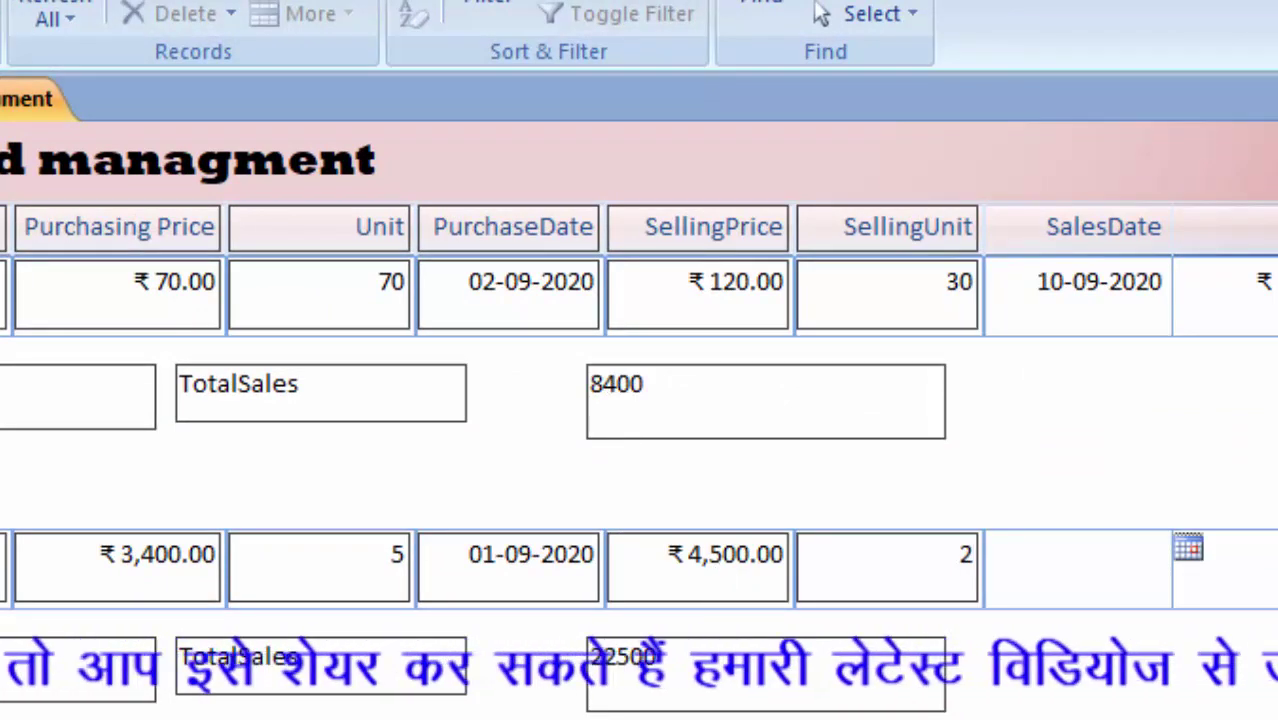
Set the SSD sales date to 09-09-2020 and its MRP to ₹4,600.00
left_click(1189, 551)
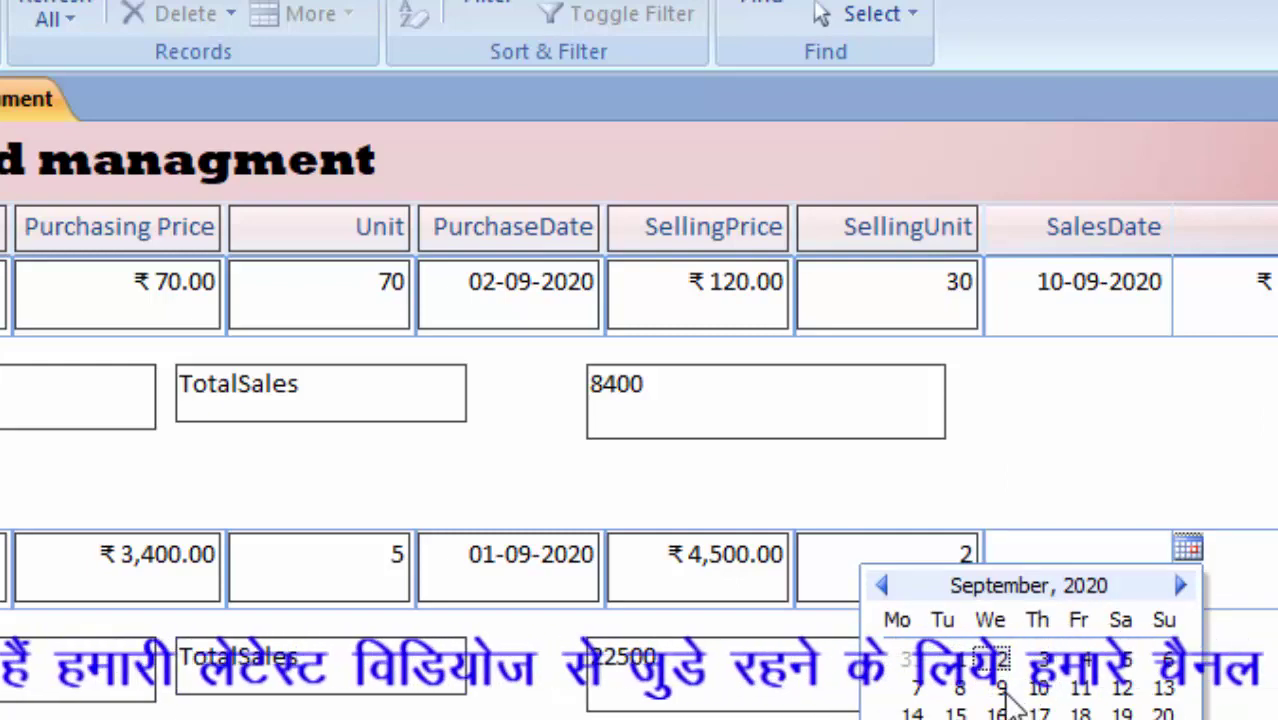
left_click(1001, 688)
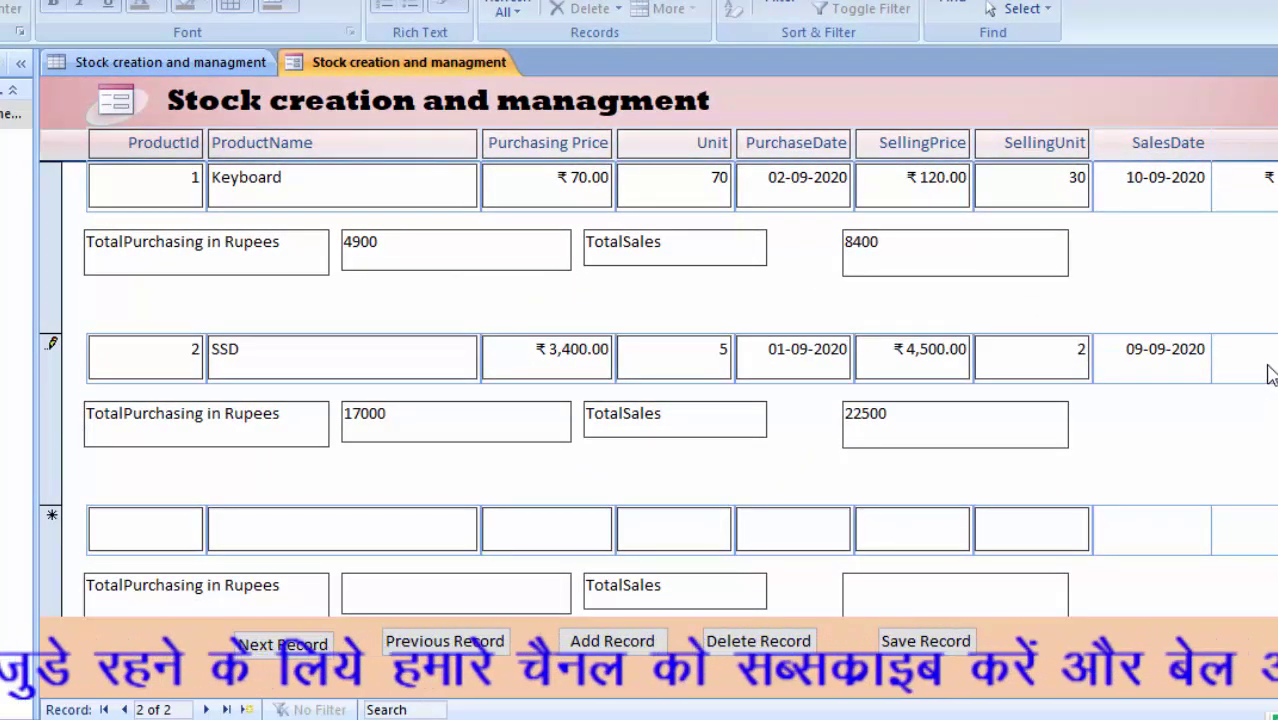
left_click(1225, 372)
type("4600")
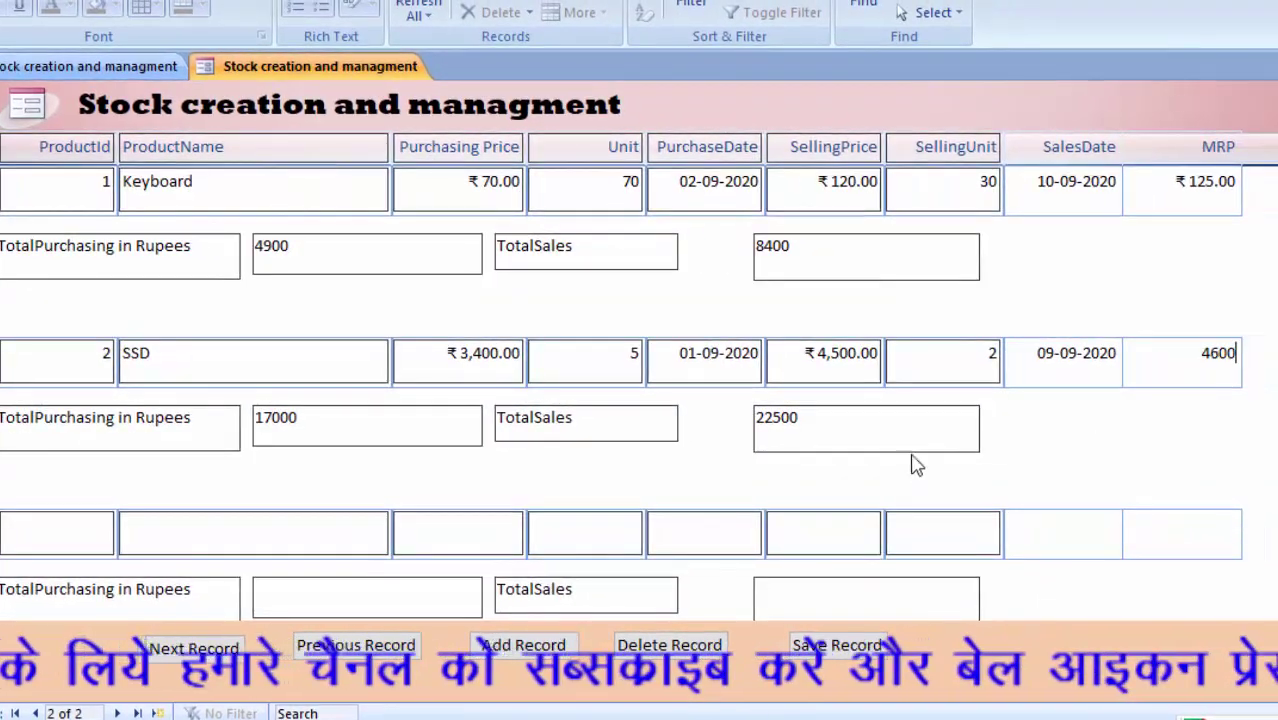
left_click(917, 443)
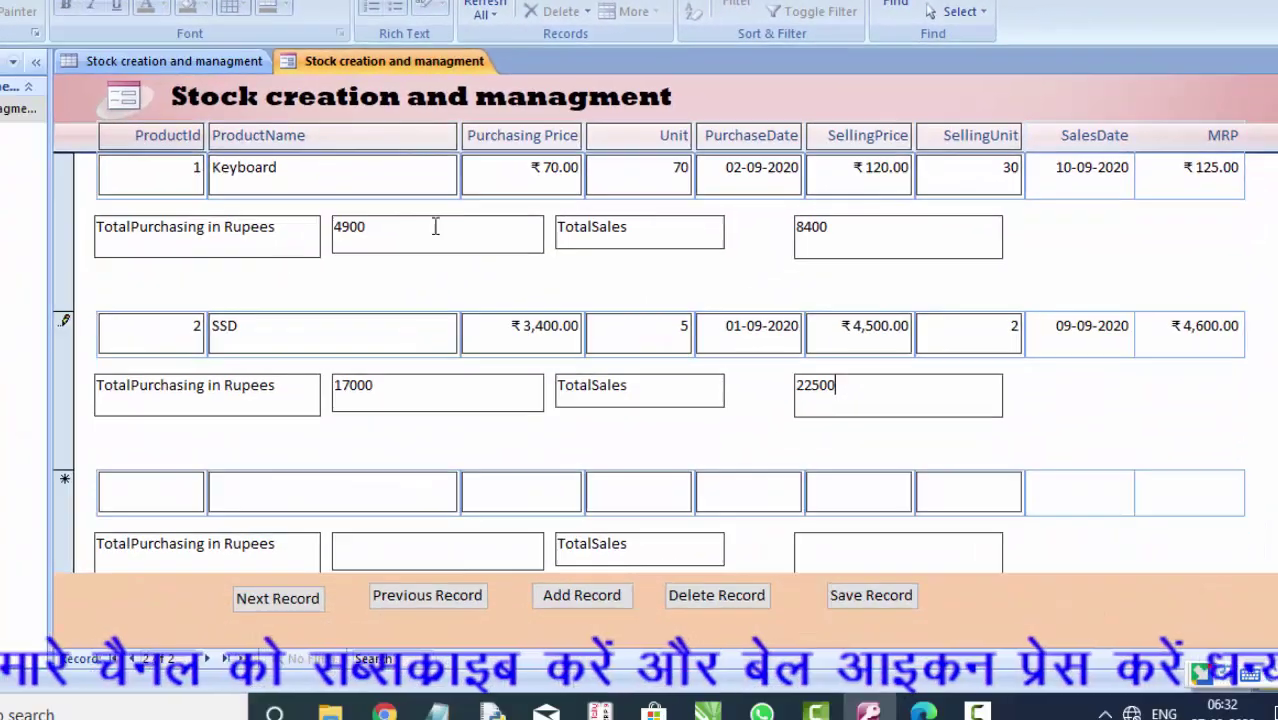
Save the form as 'Stock creation and managment' and select it in the navigation pane
left_click(67, 8)
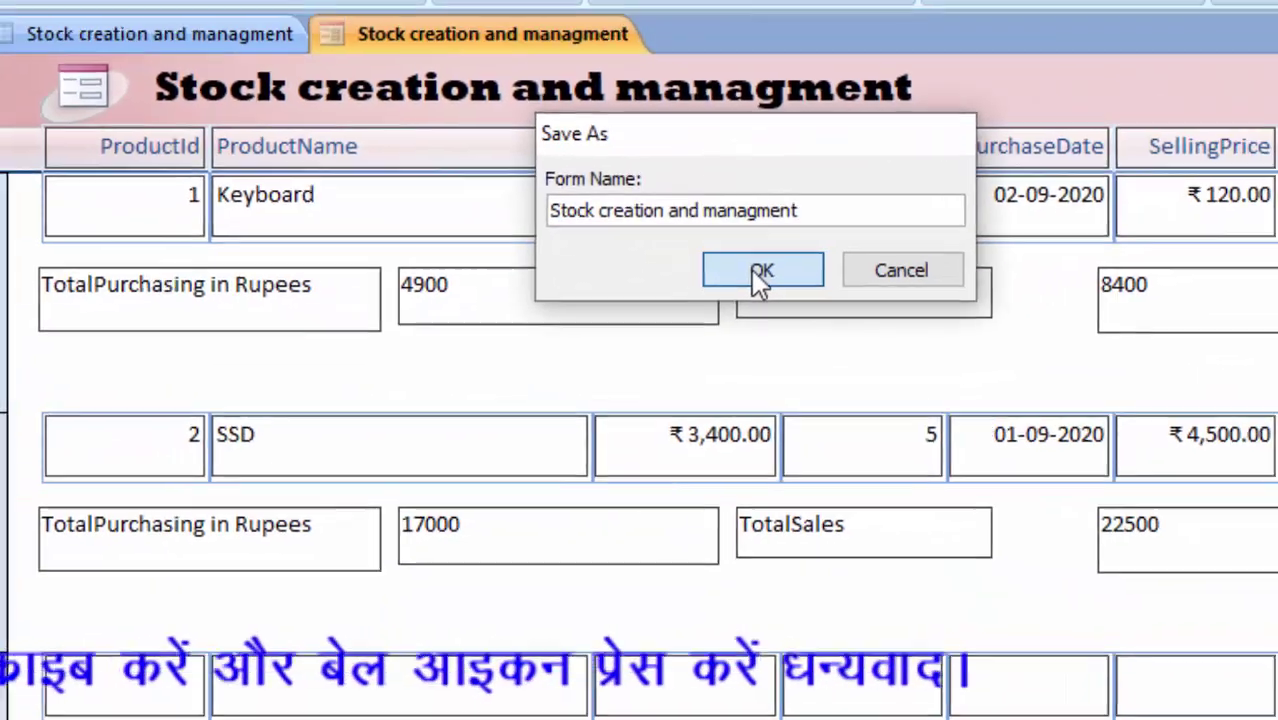
left_click(760, 270)
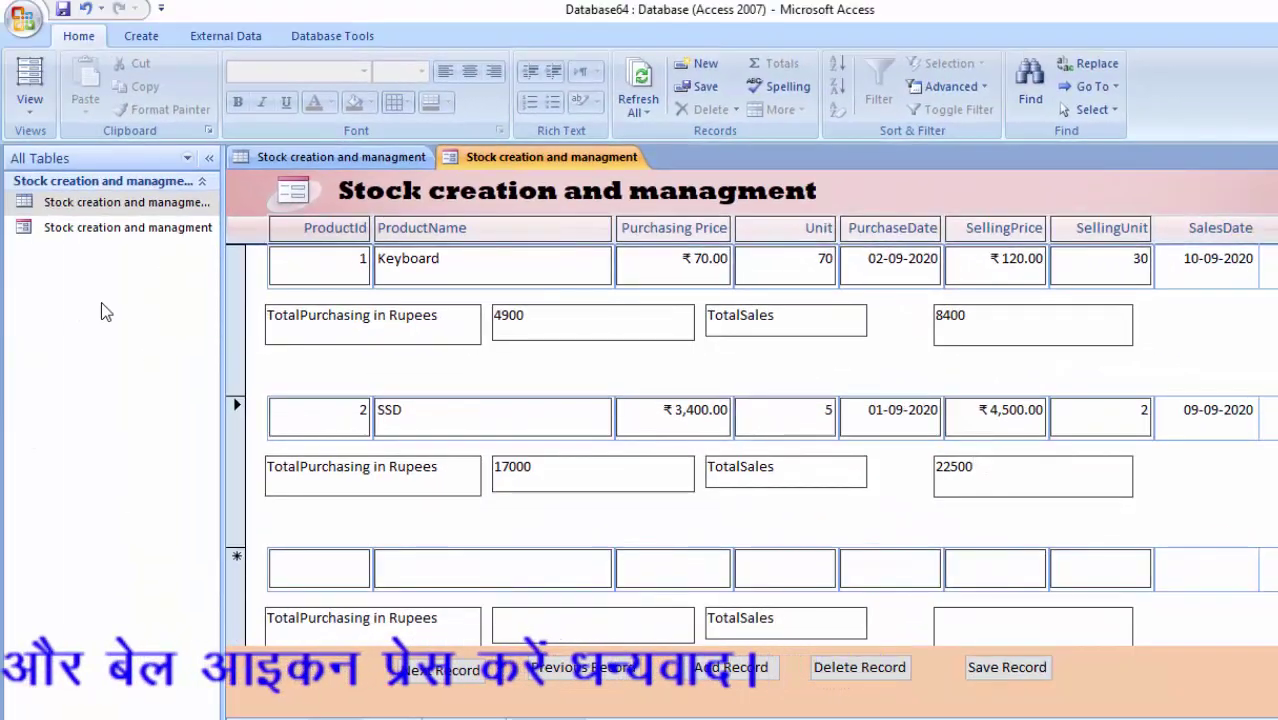
left_click(121, 237)
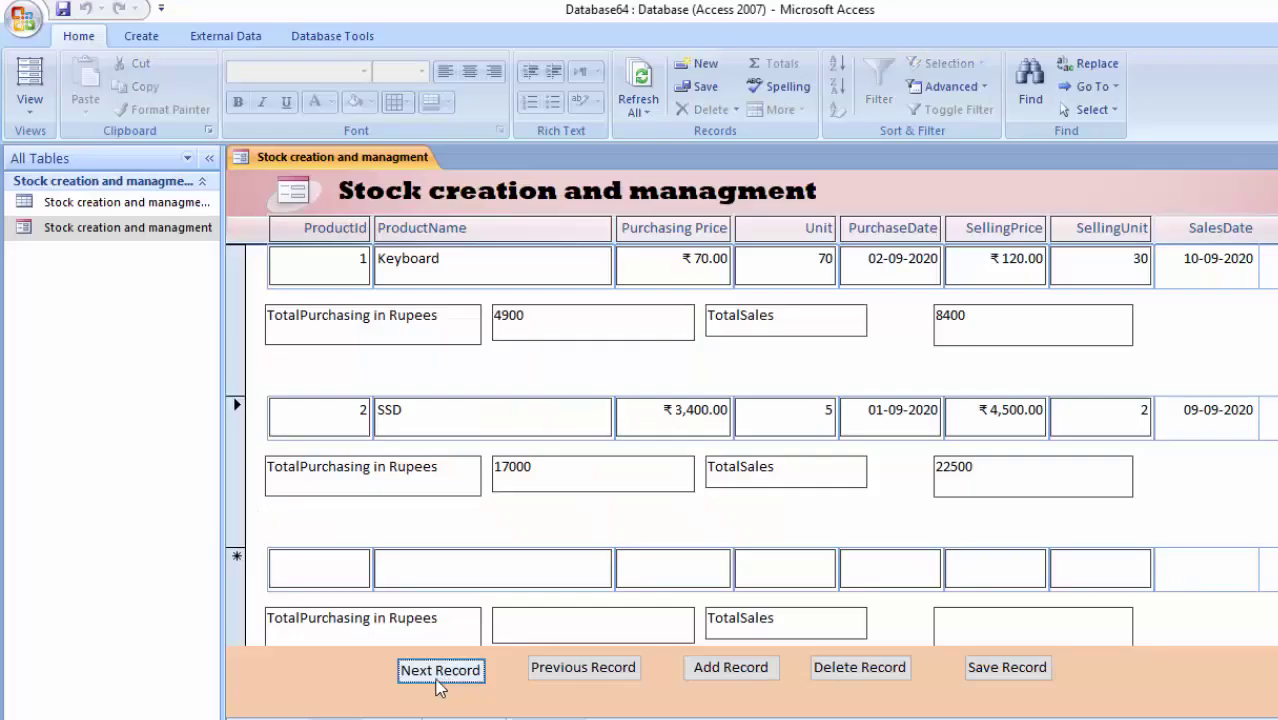
left_click(437, 678)
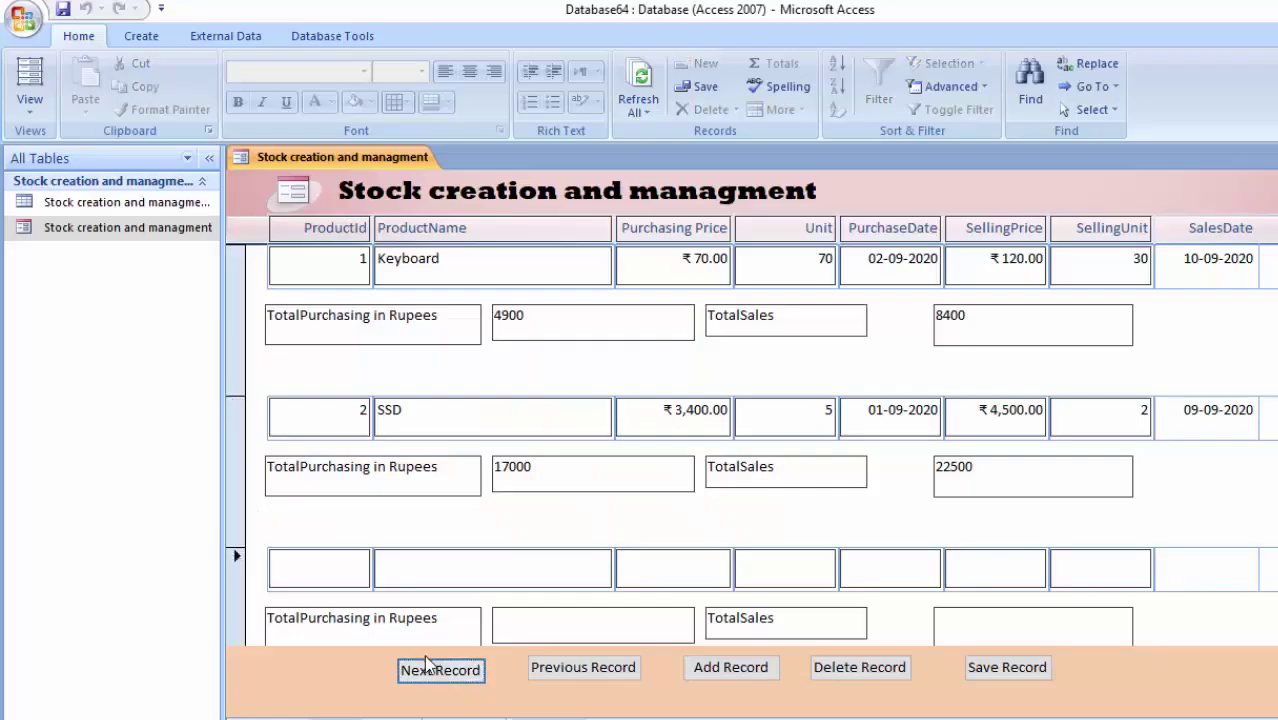
left_click(578, 680)
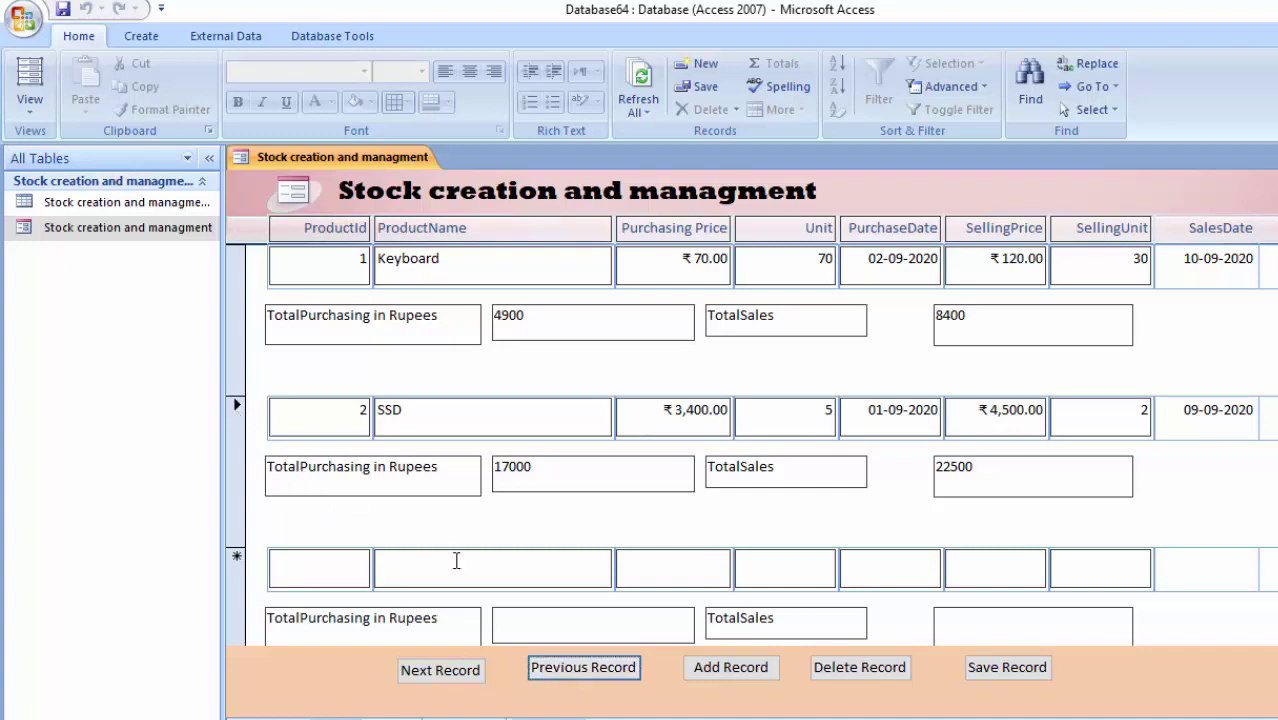
left_click(578, 666)
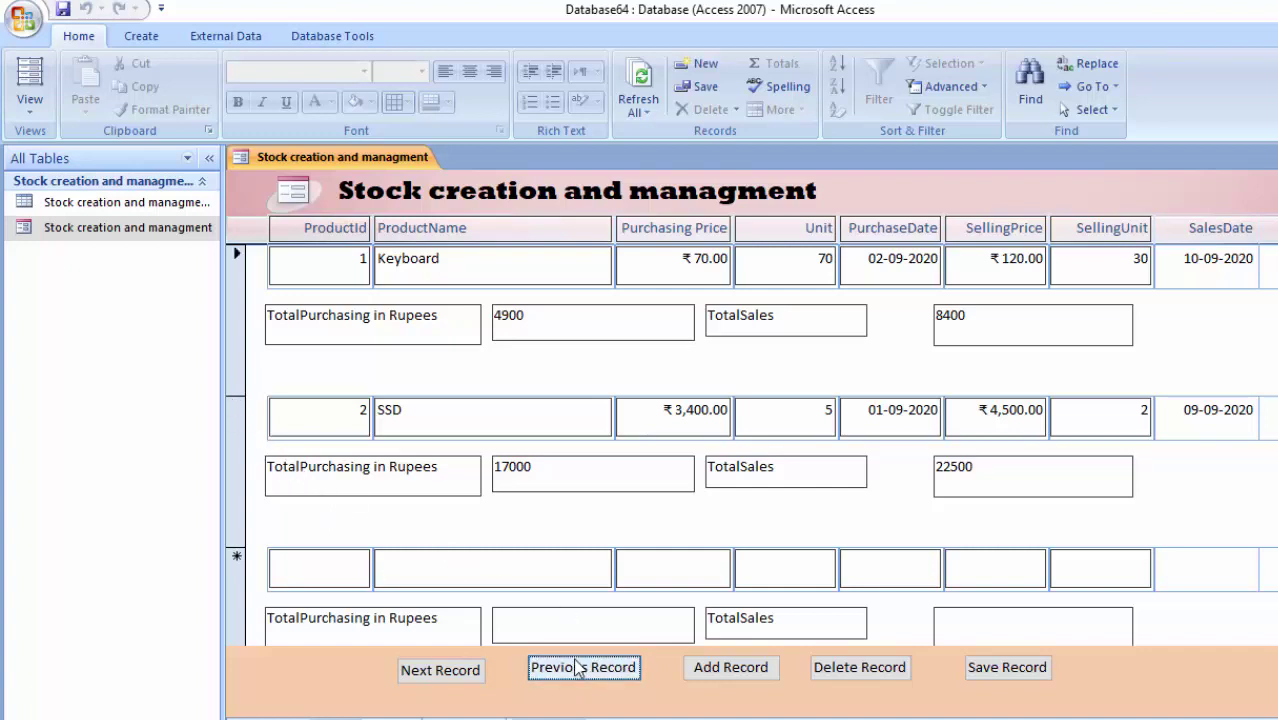
left_click(578, 667)
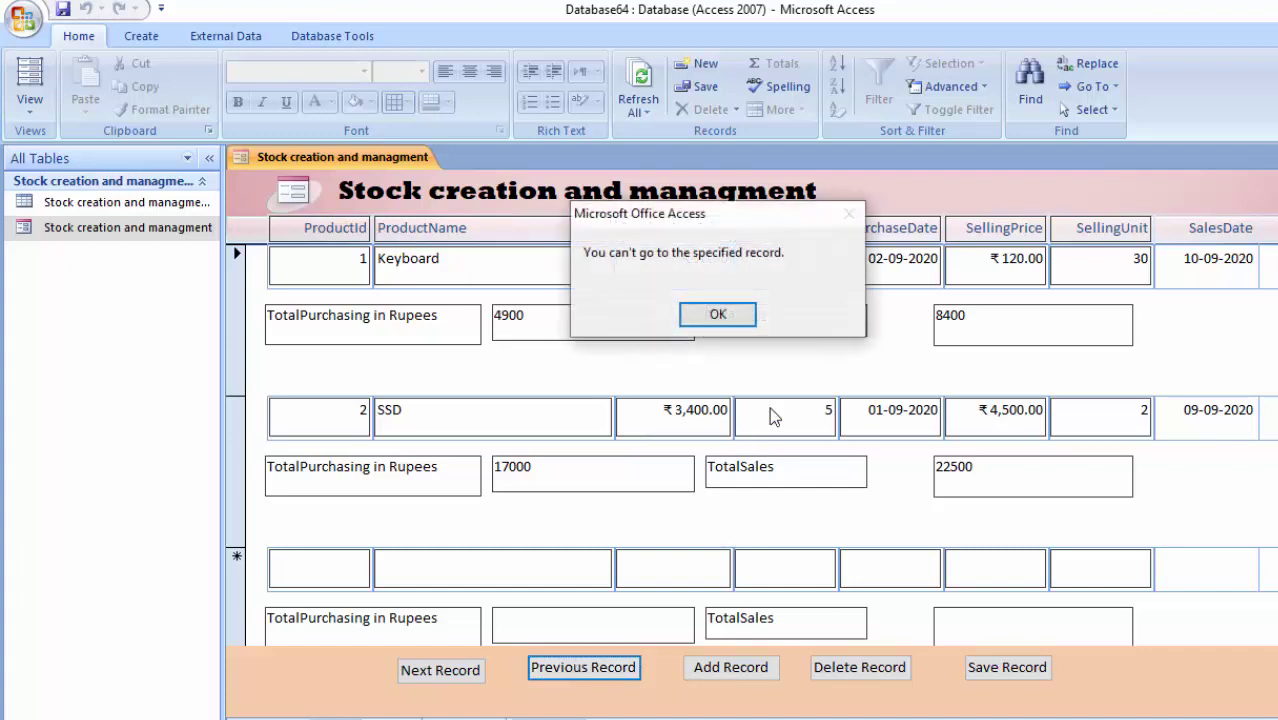
left_click(741, 318)
left_click(741, 676)
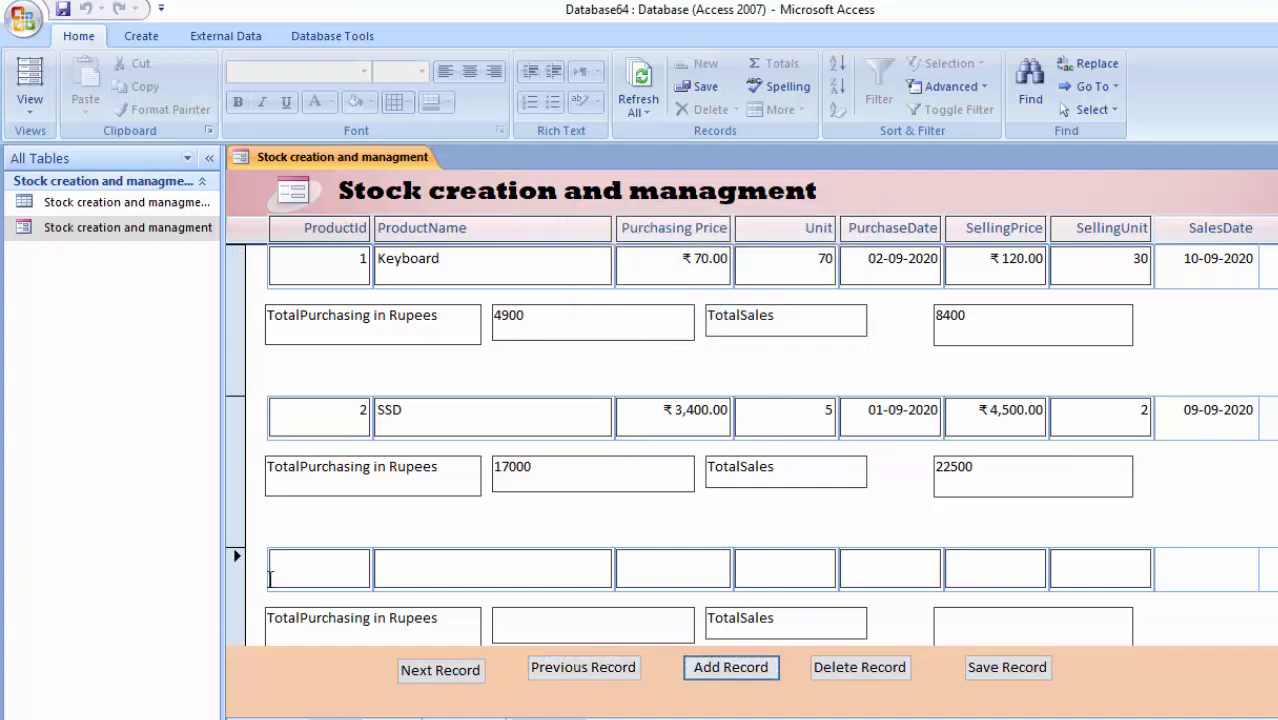
left_click(830, 676)
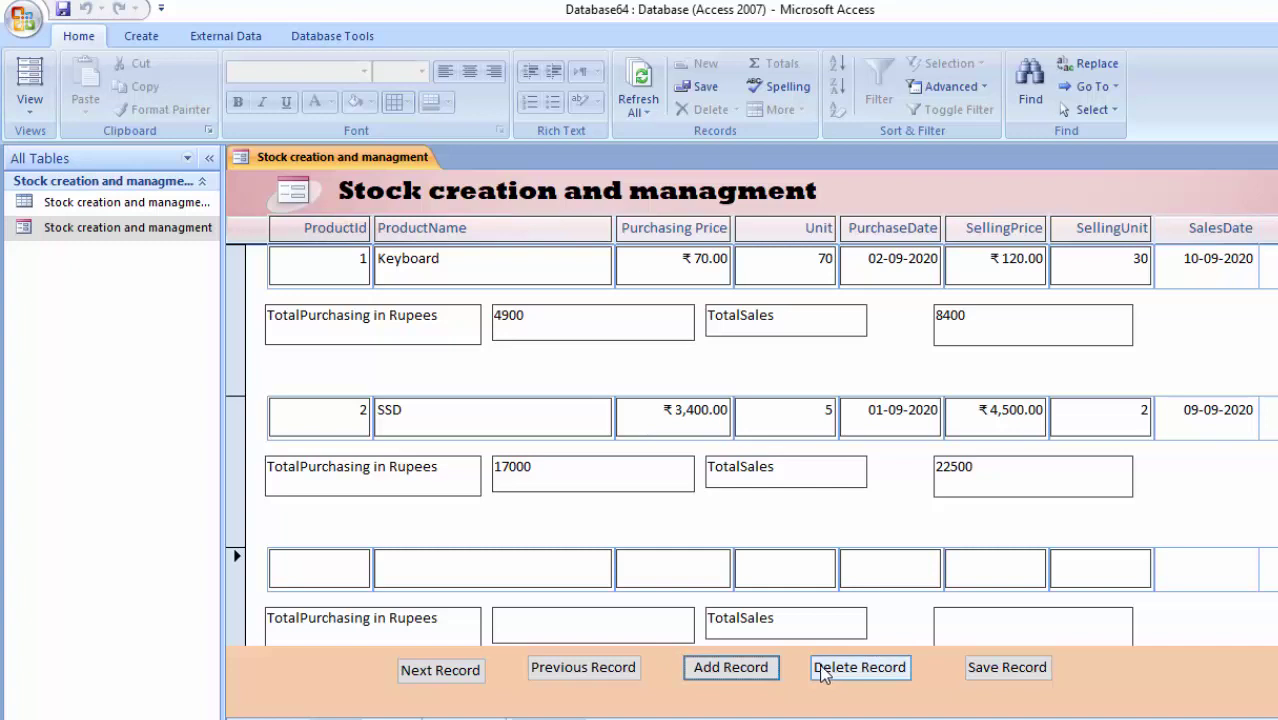
left_click(588, 669)
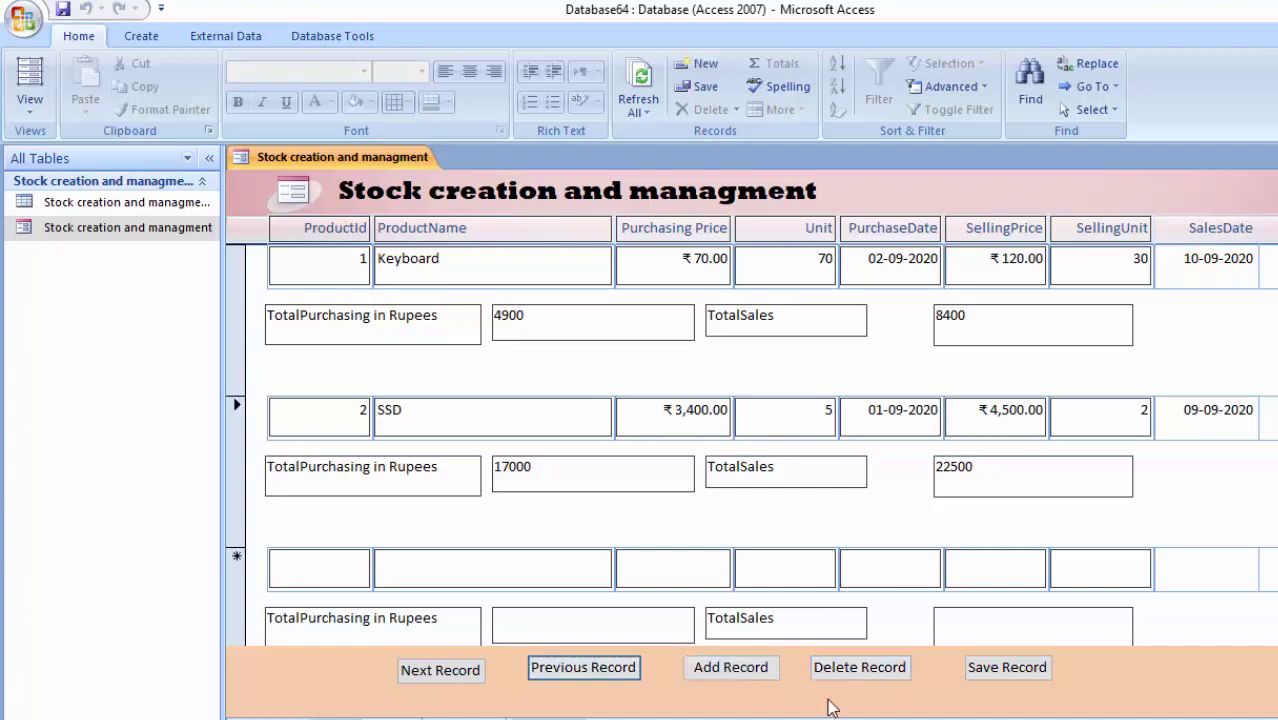
left_click(853, 668)
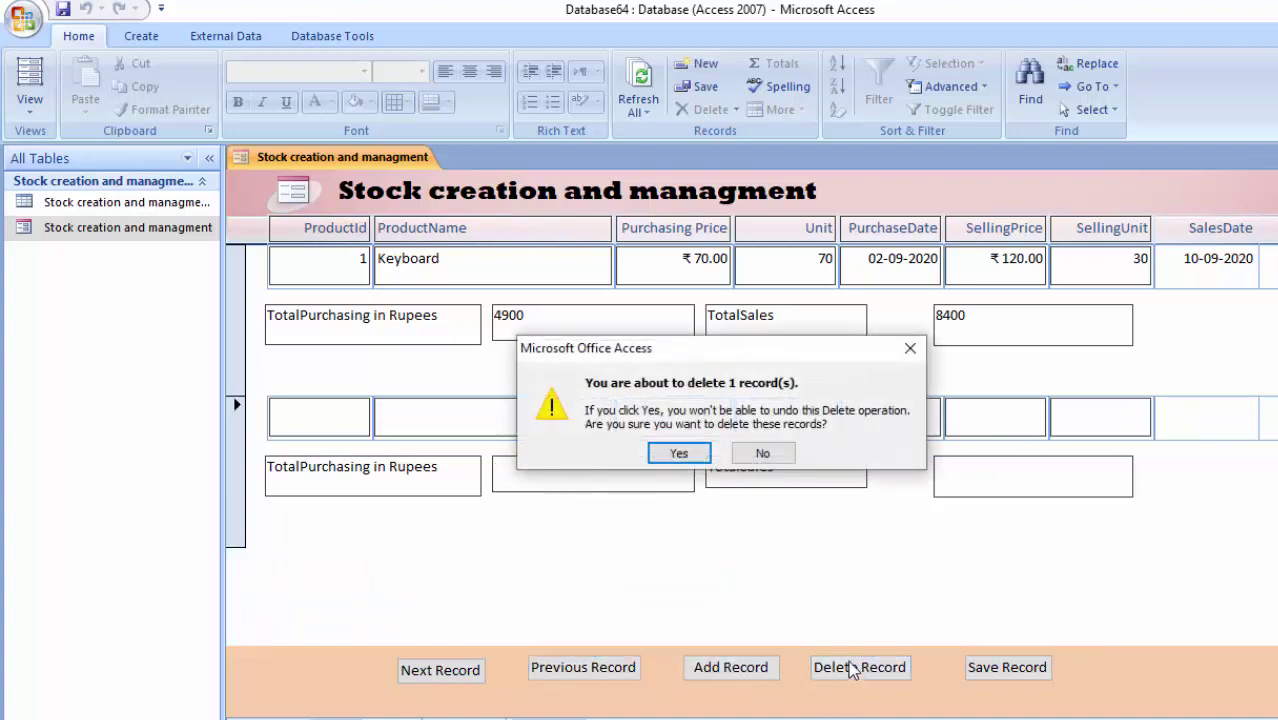
left_click(916, 348)
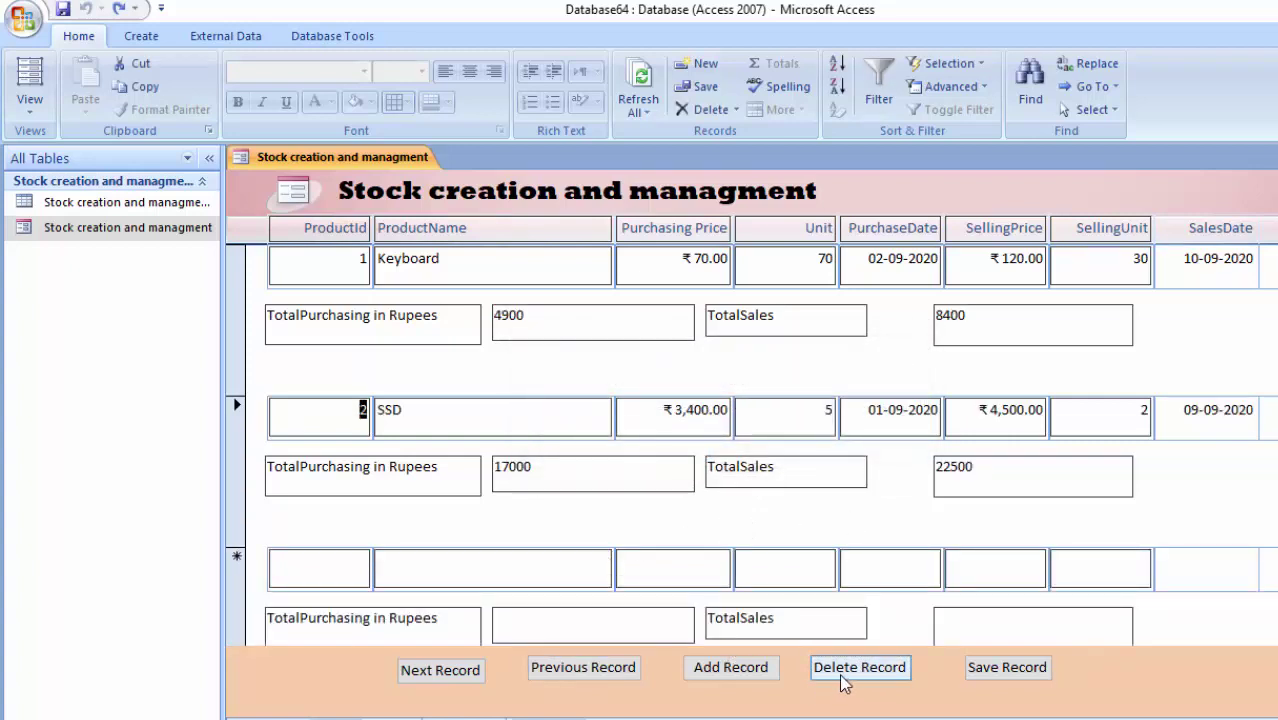
left_click(1024, 677)
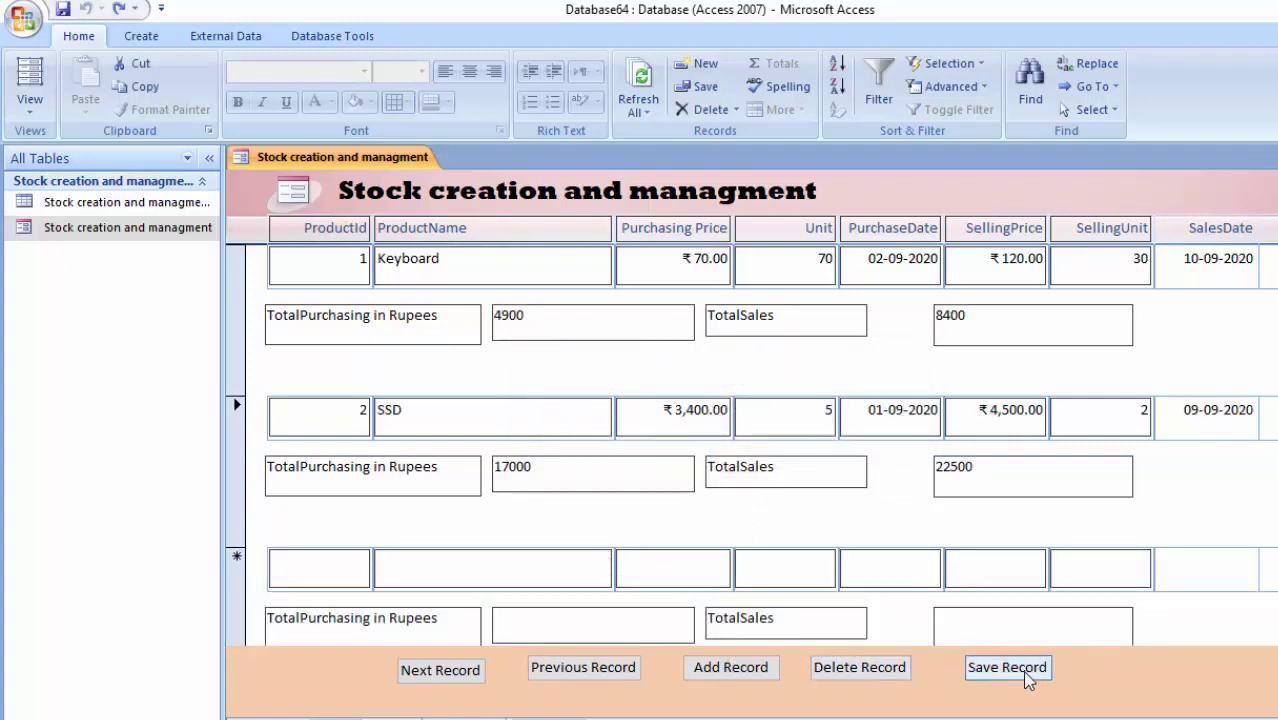